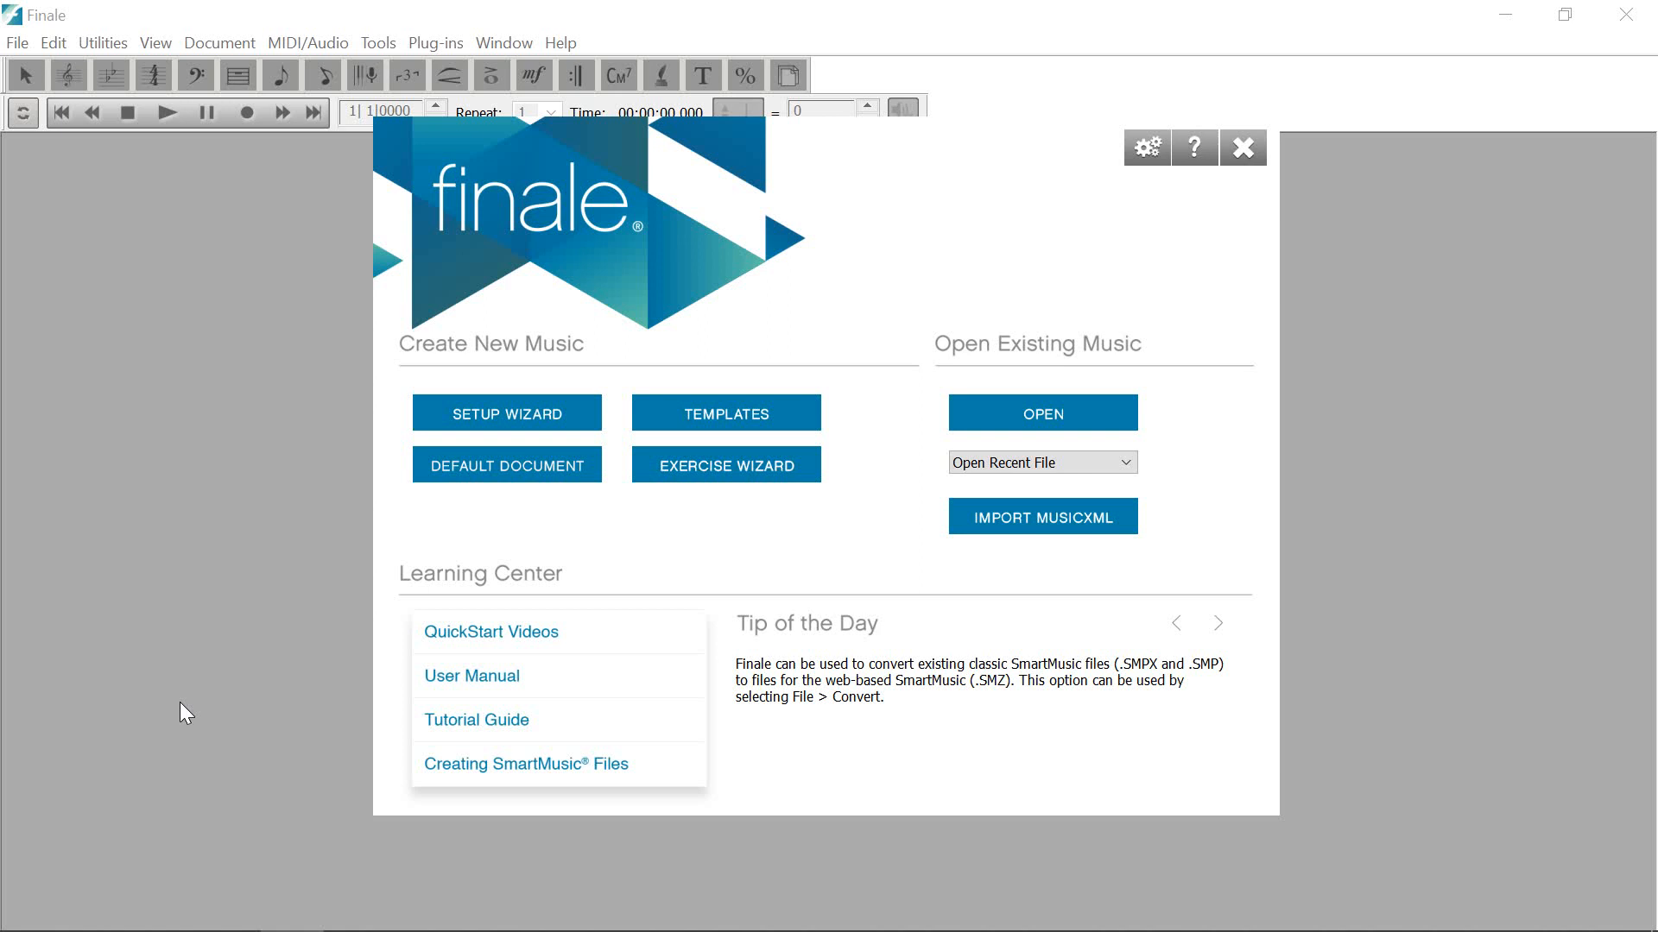
# Dismiss the launch window and open the recent file Speedy entry lesson
pyautogui.click(1243, 157)
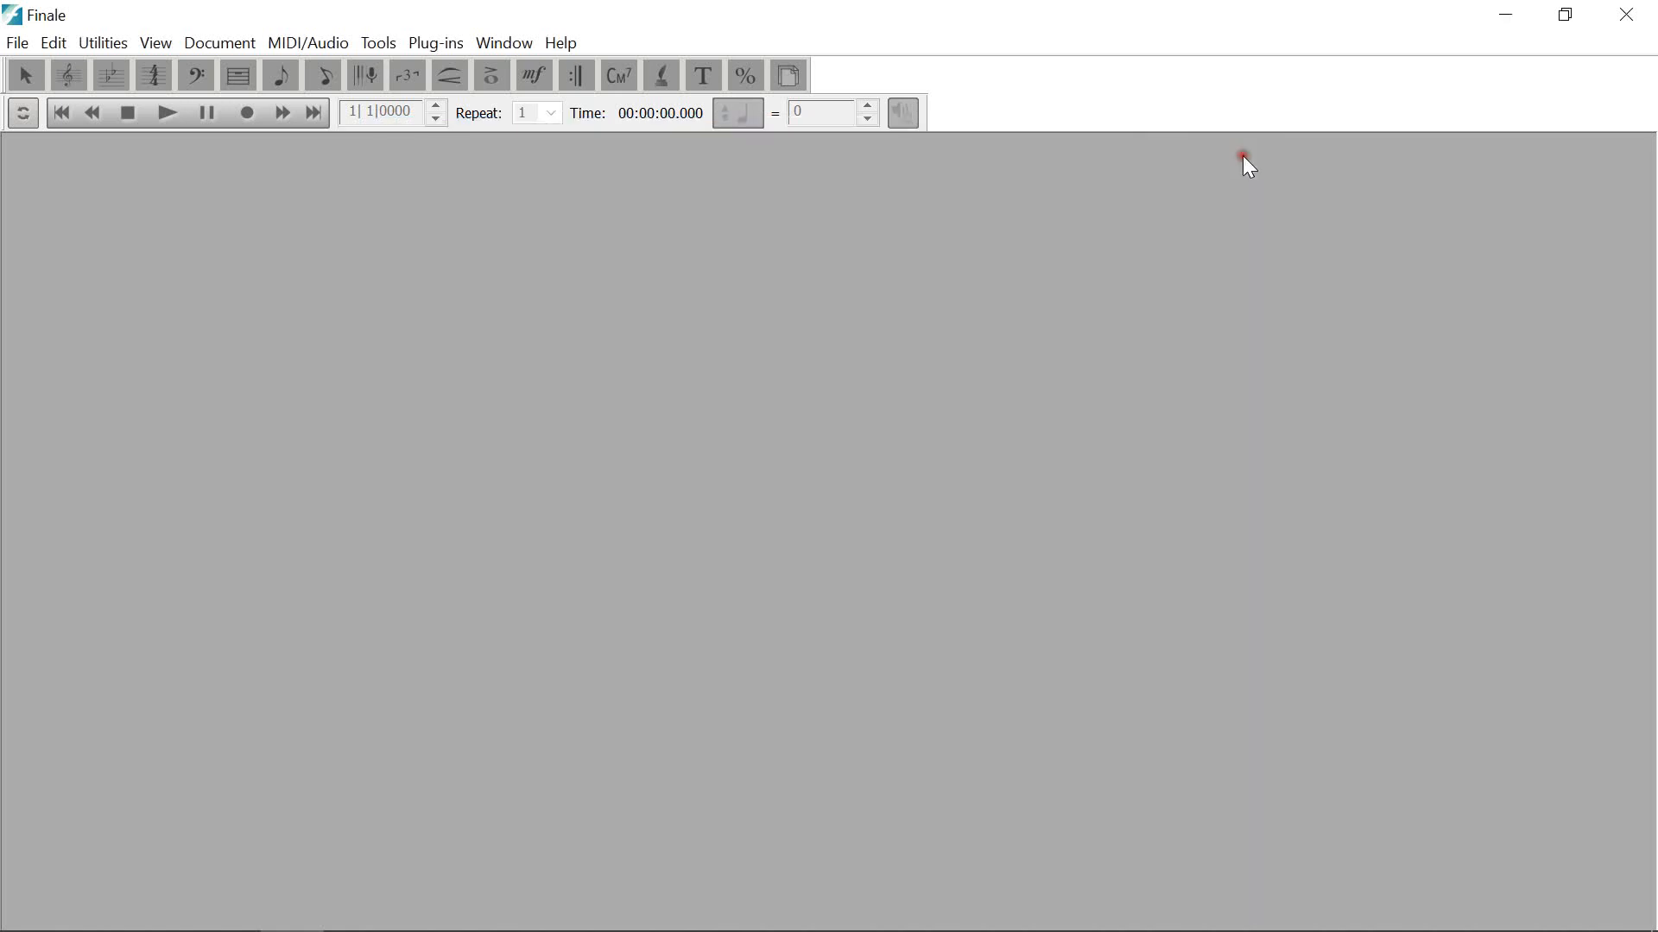
pyautogui.click(17, 45)
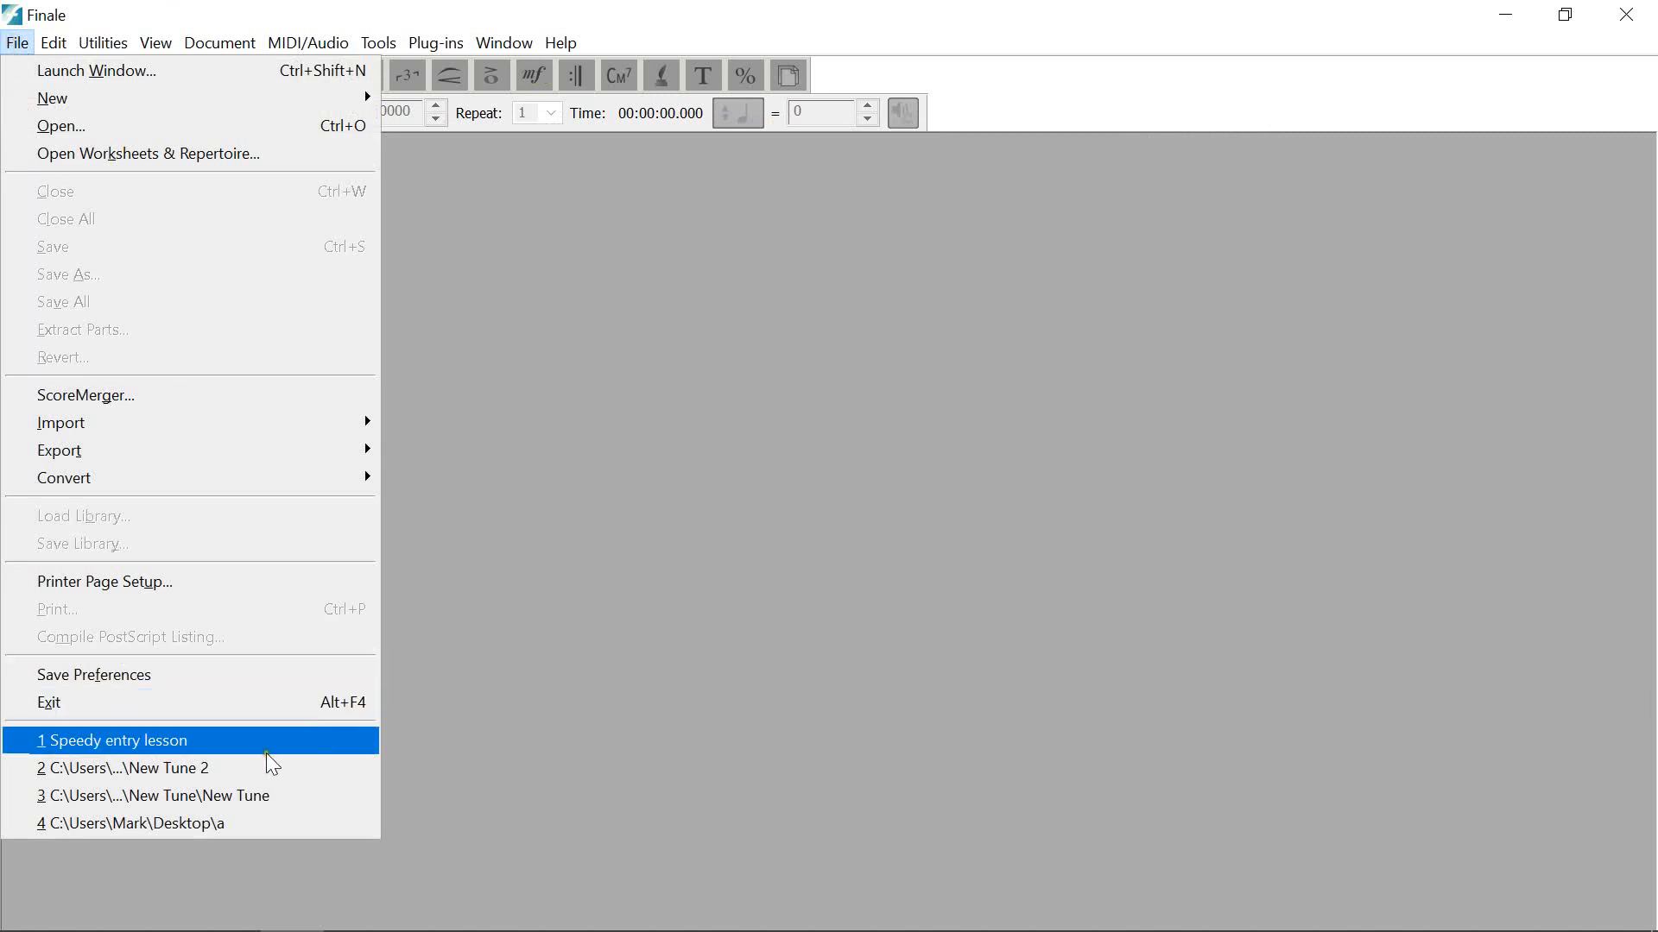
pyautogui.click(95, 742)
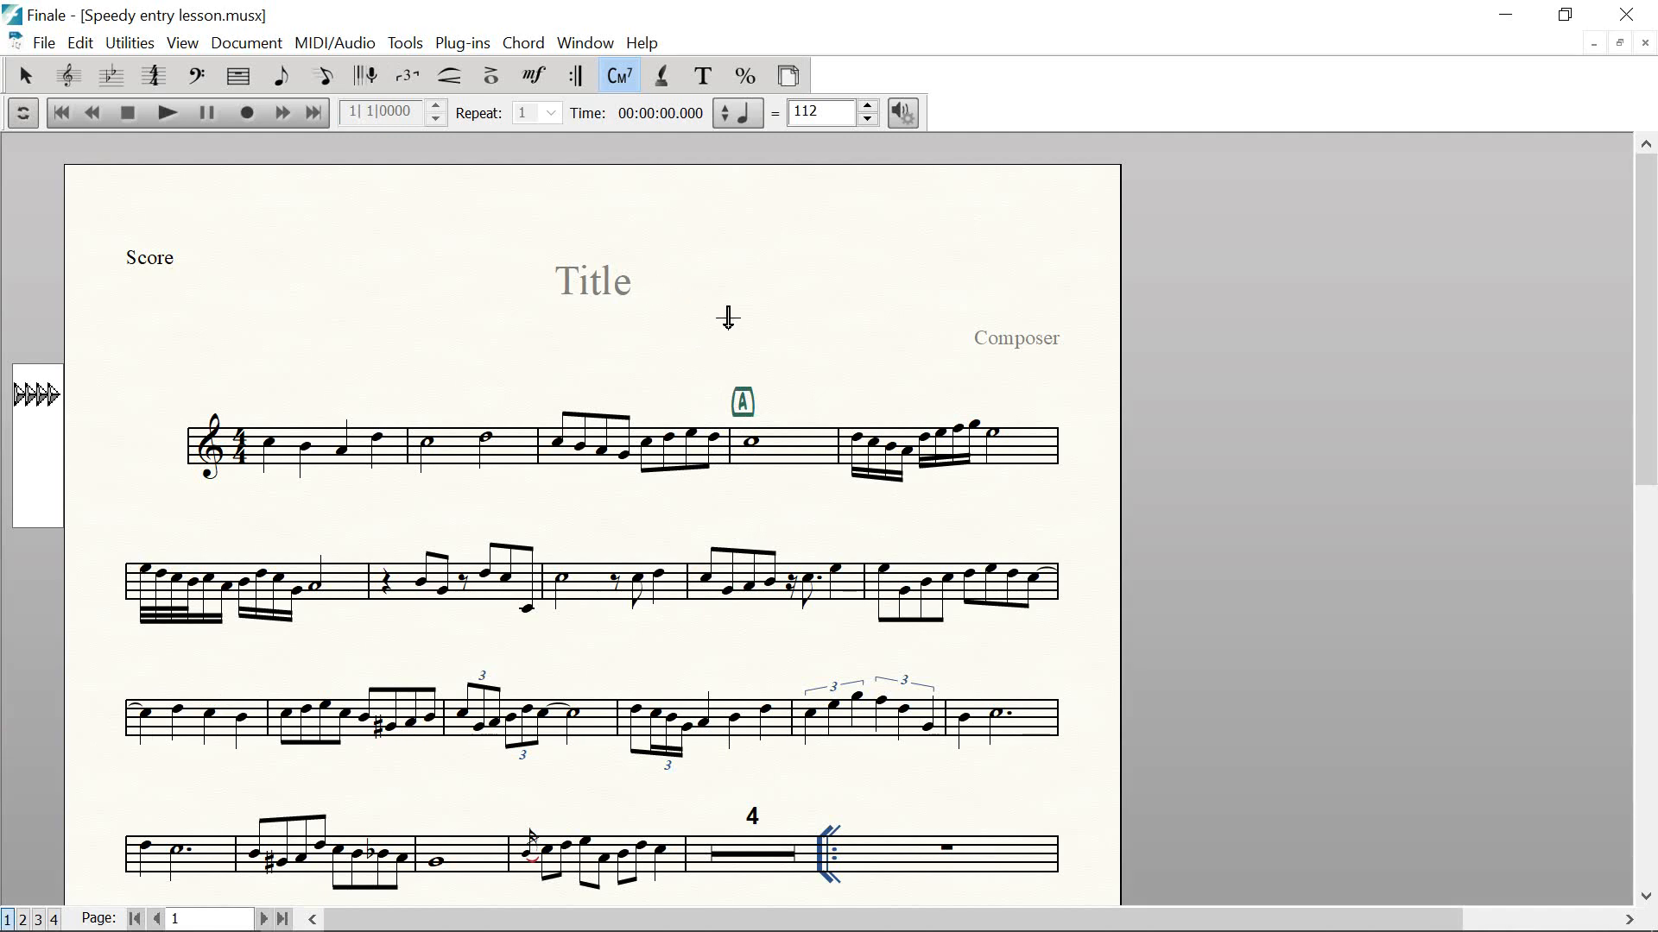
# View the categories available in the Document Options of the Speedy entry lesson, then close the dialog
pyautogui.click(256, 42)
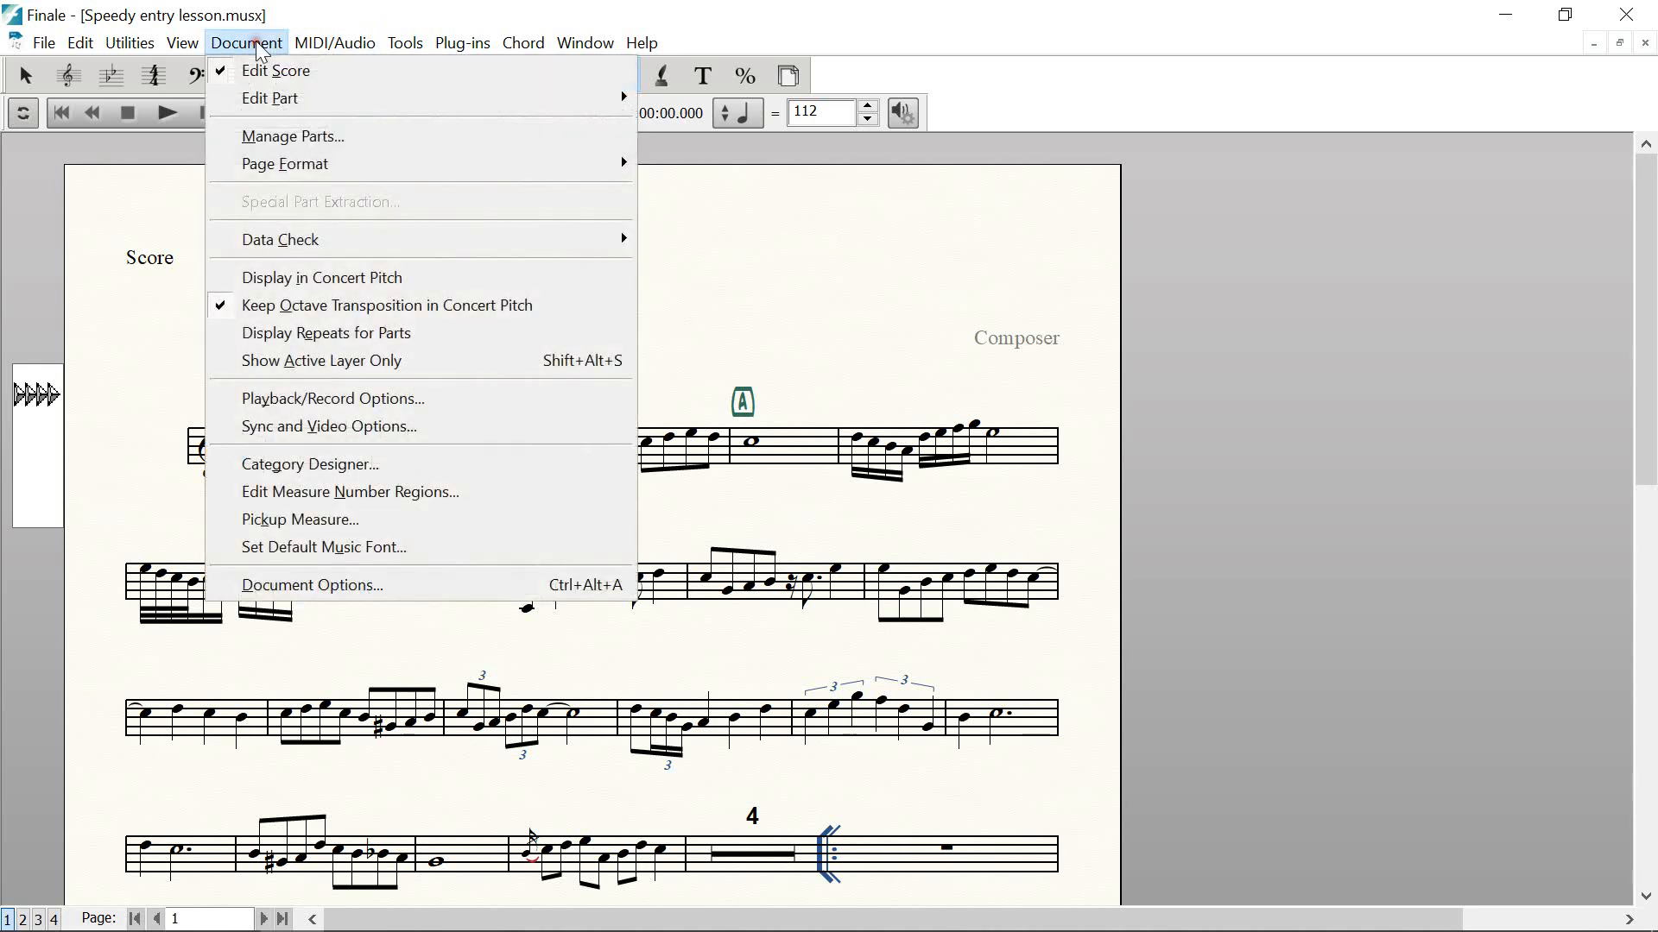
pyautogui.click(344, 587)
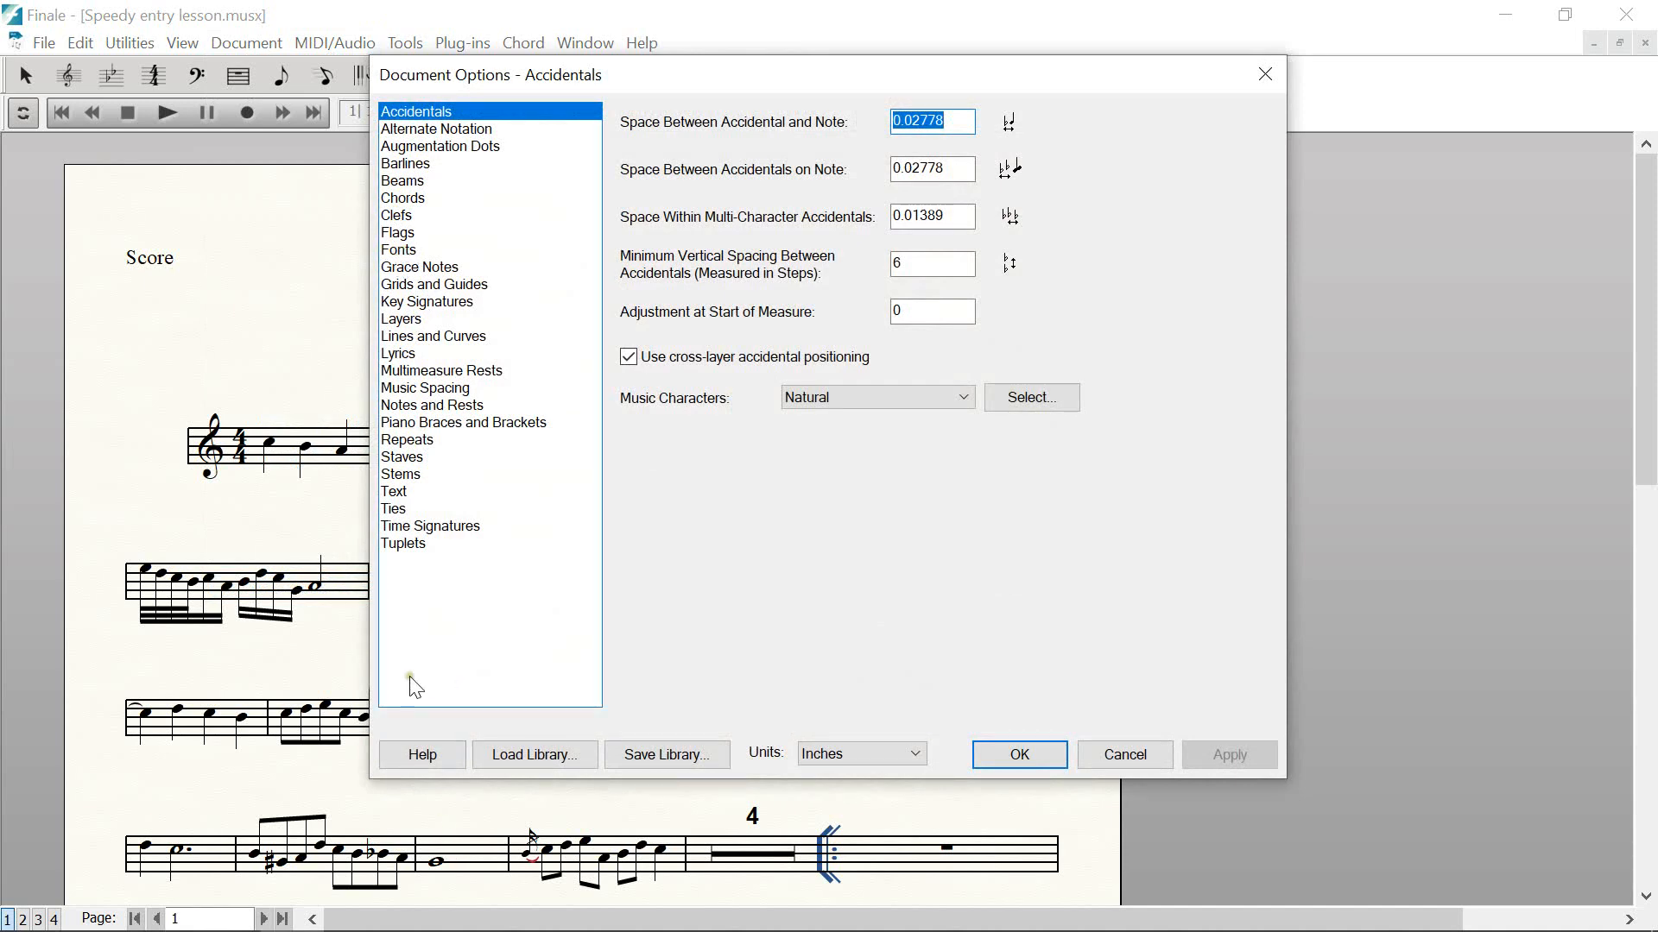
pyautogui.click(1033, 756)
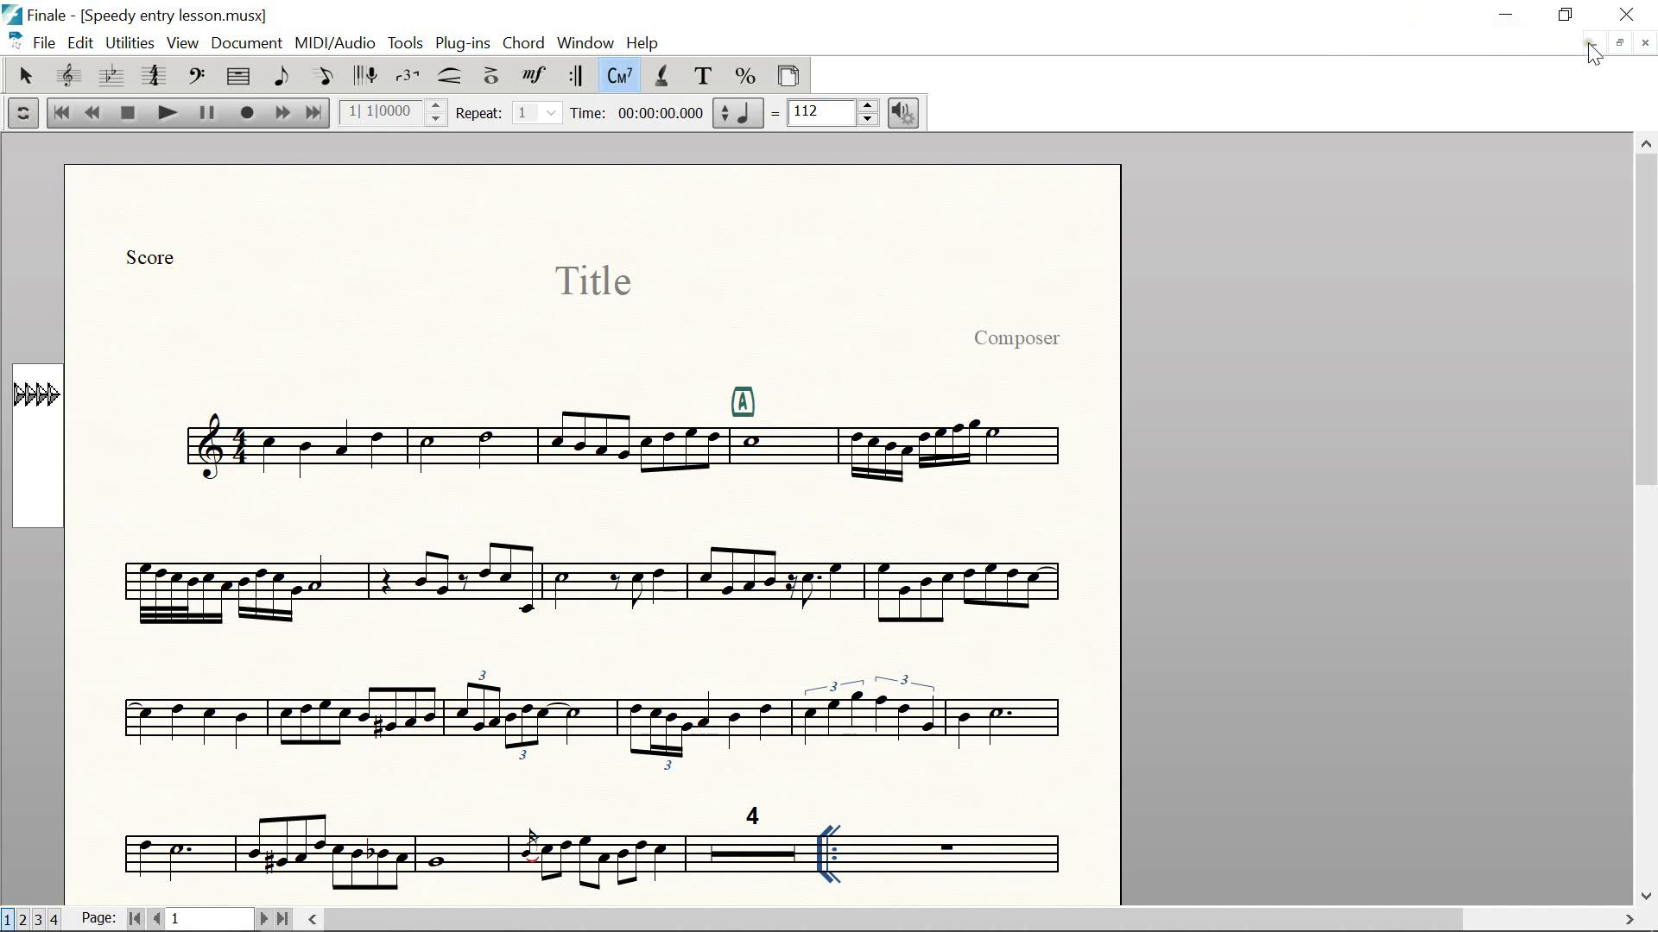
# Close Speedy entry lesson without saving changes and open the recent file New Tune 2
pyautogui.click(1643, 44)
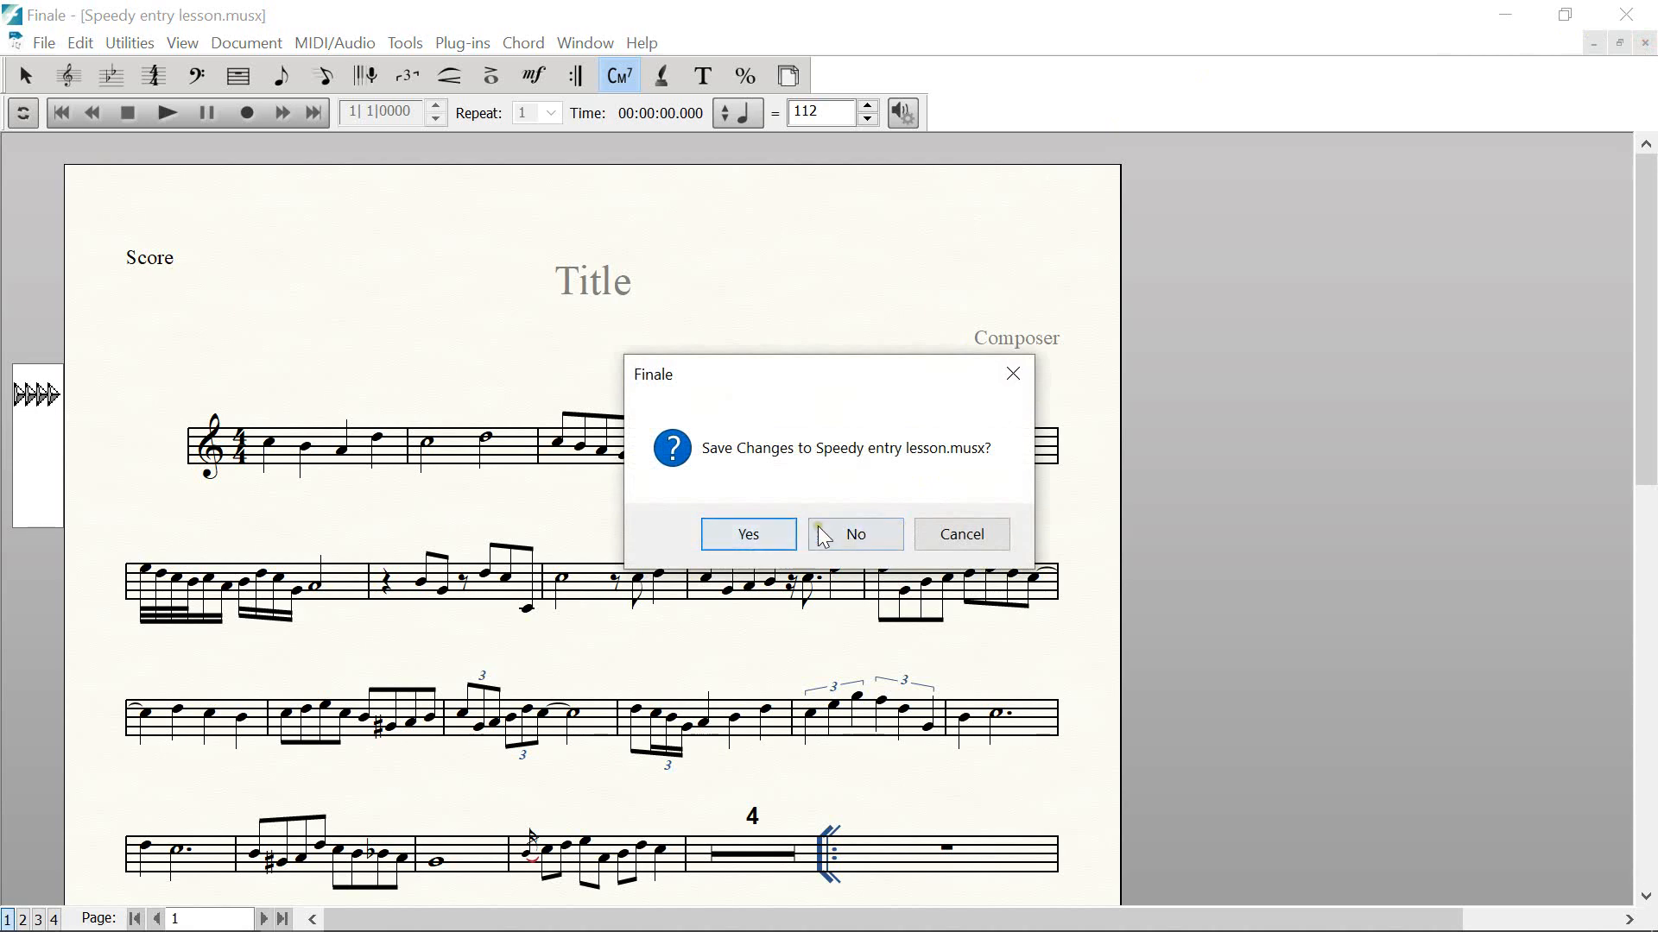
pyautogui.click(855, 536)
pyautogui.click(17, 42)
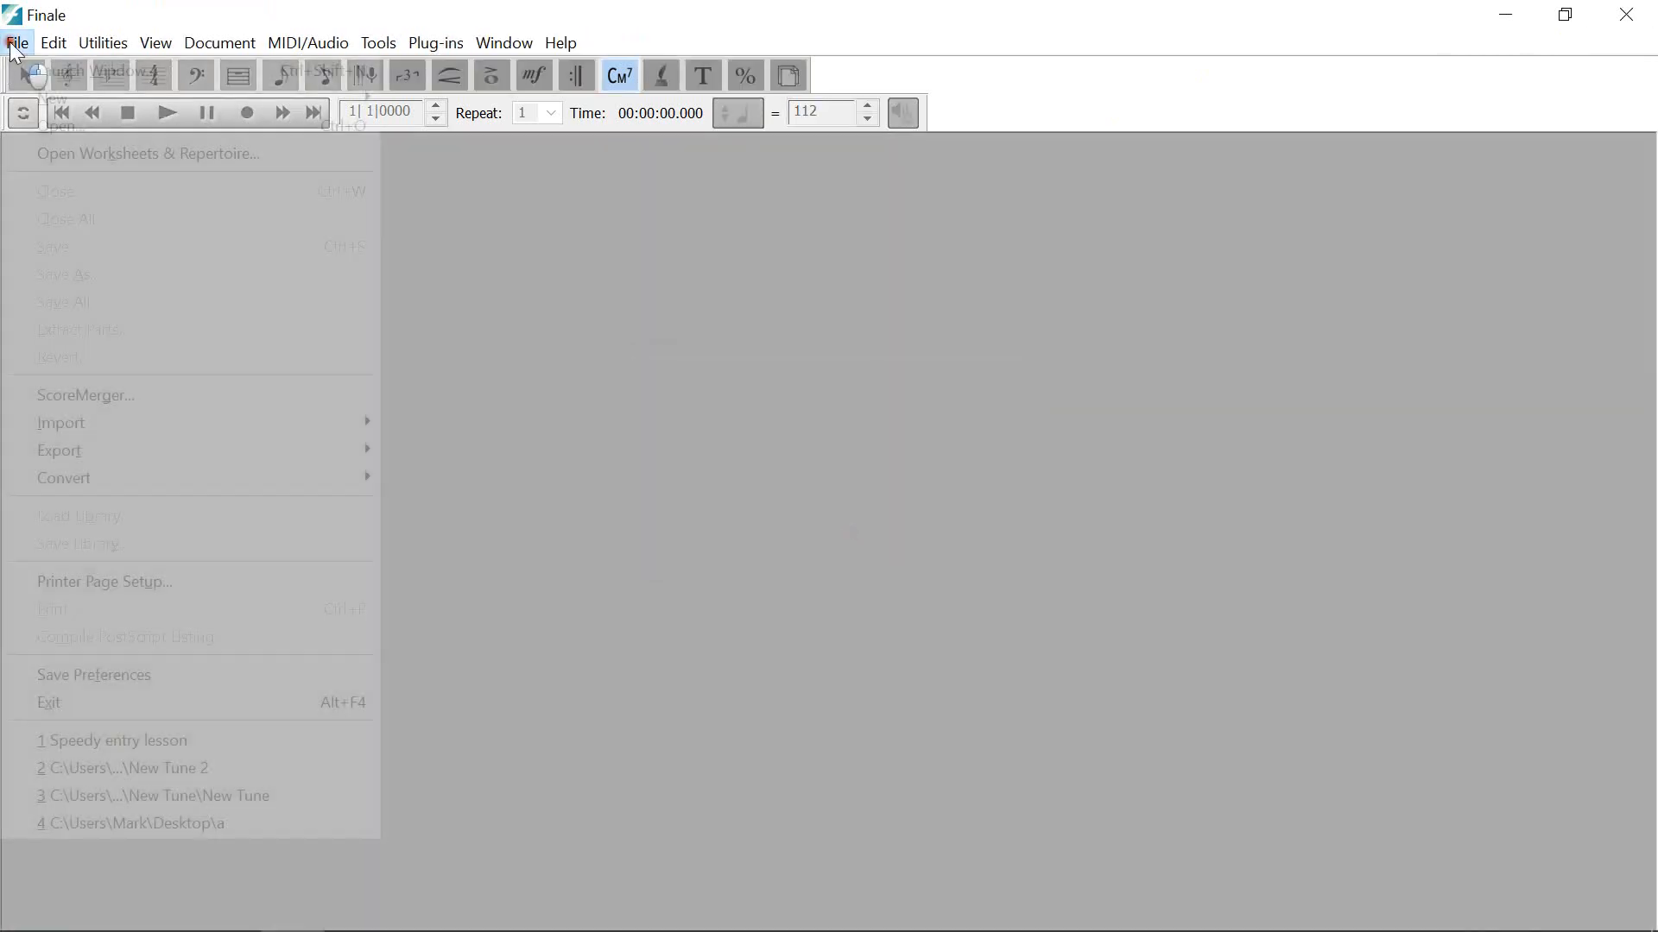
pyautogui.click(182, 771)
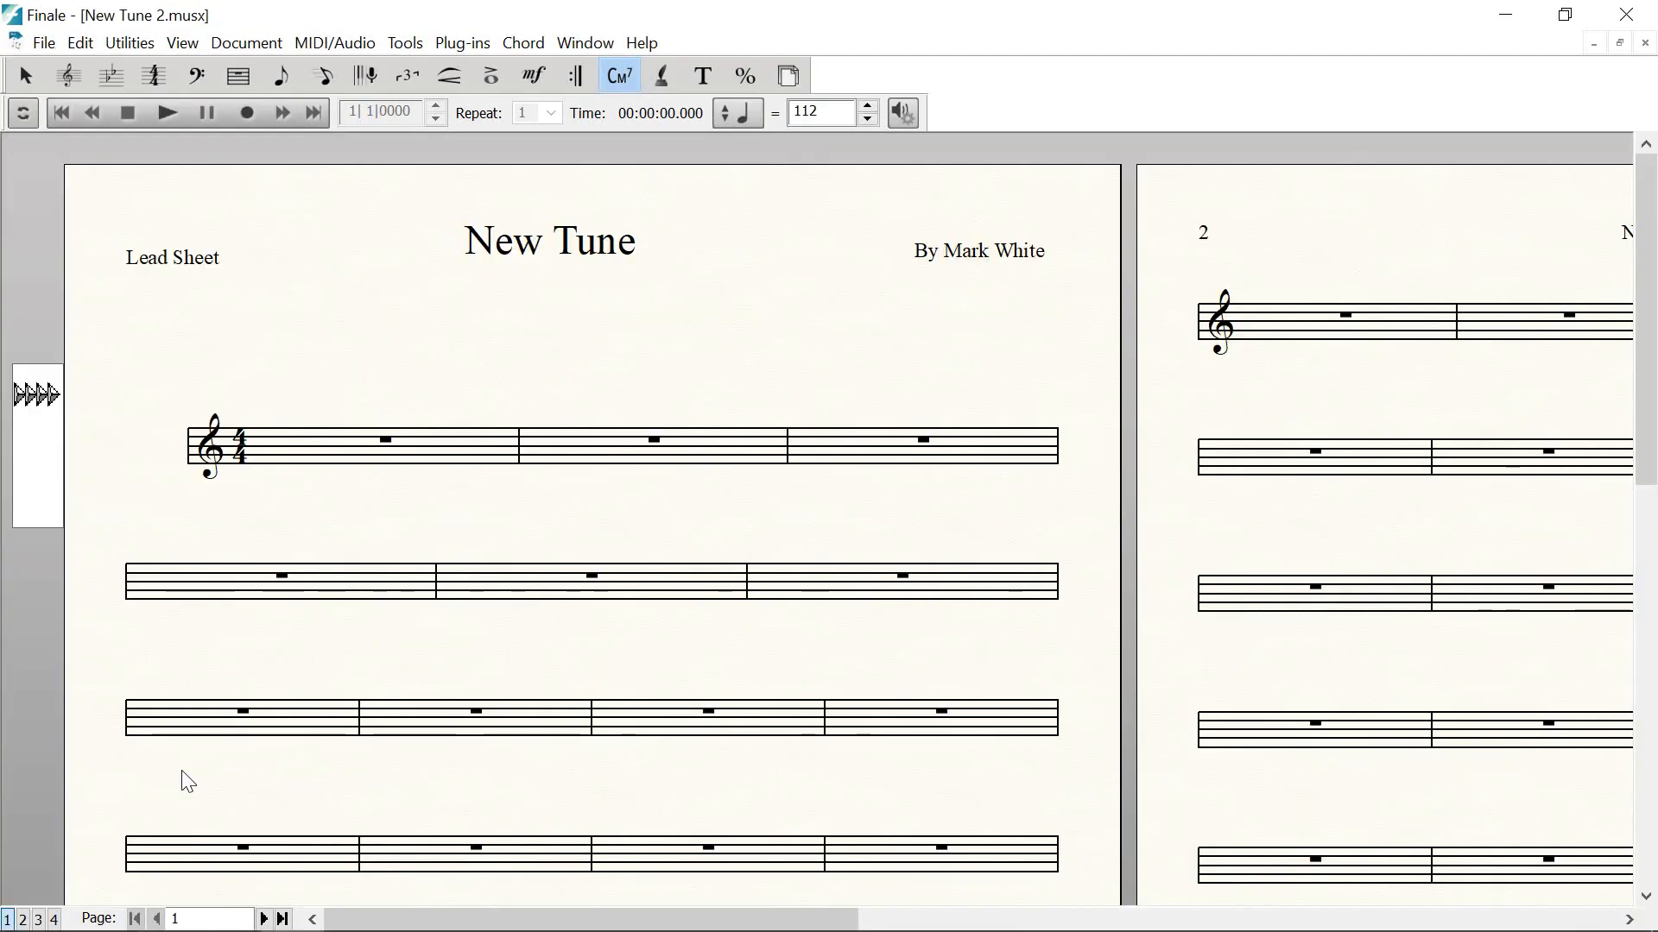
pyautogui.moveTo(474, 501); pyautogui.dragTo(419, 455)
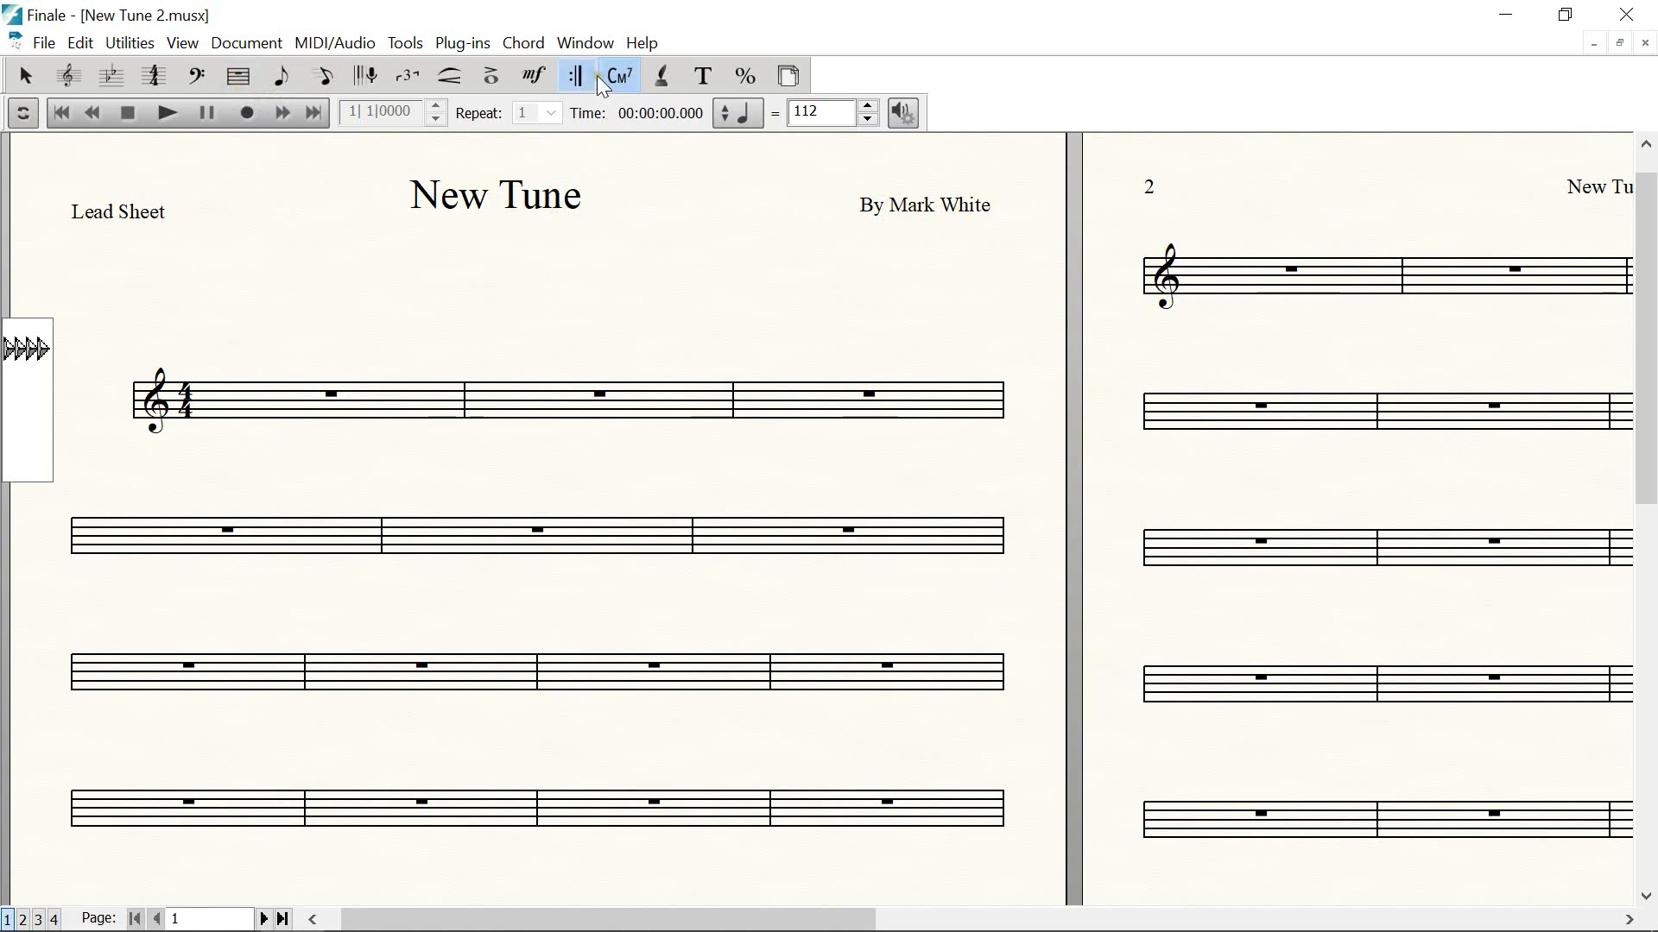
# Browse the full expression list for the second measure as far as the boxed rehearsal letters, without assigning any
pyautogui.click(537, 77)
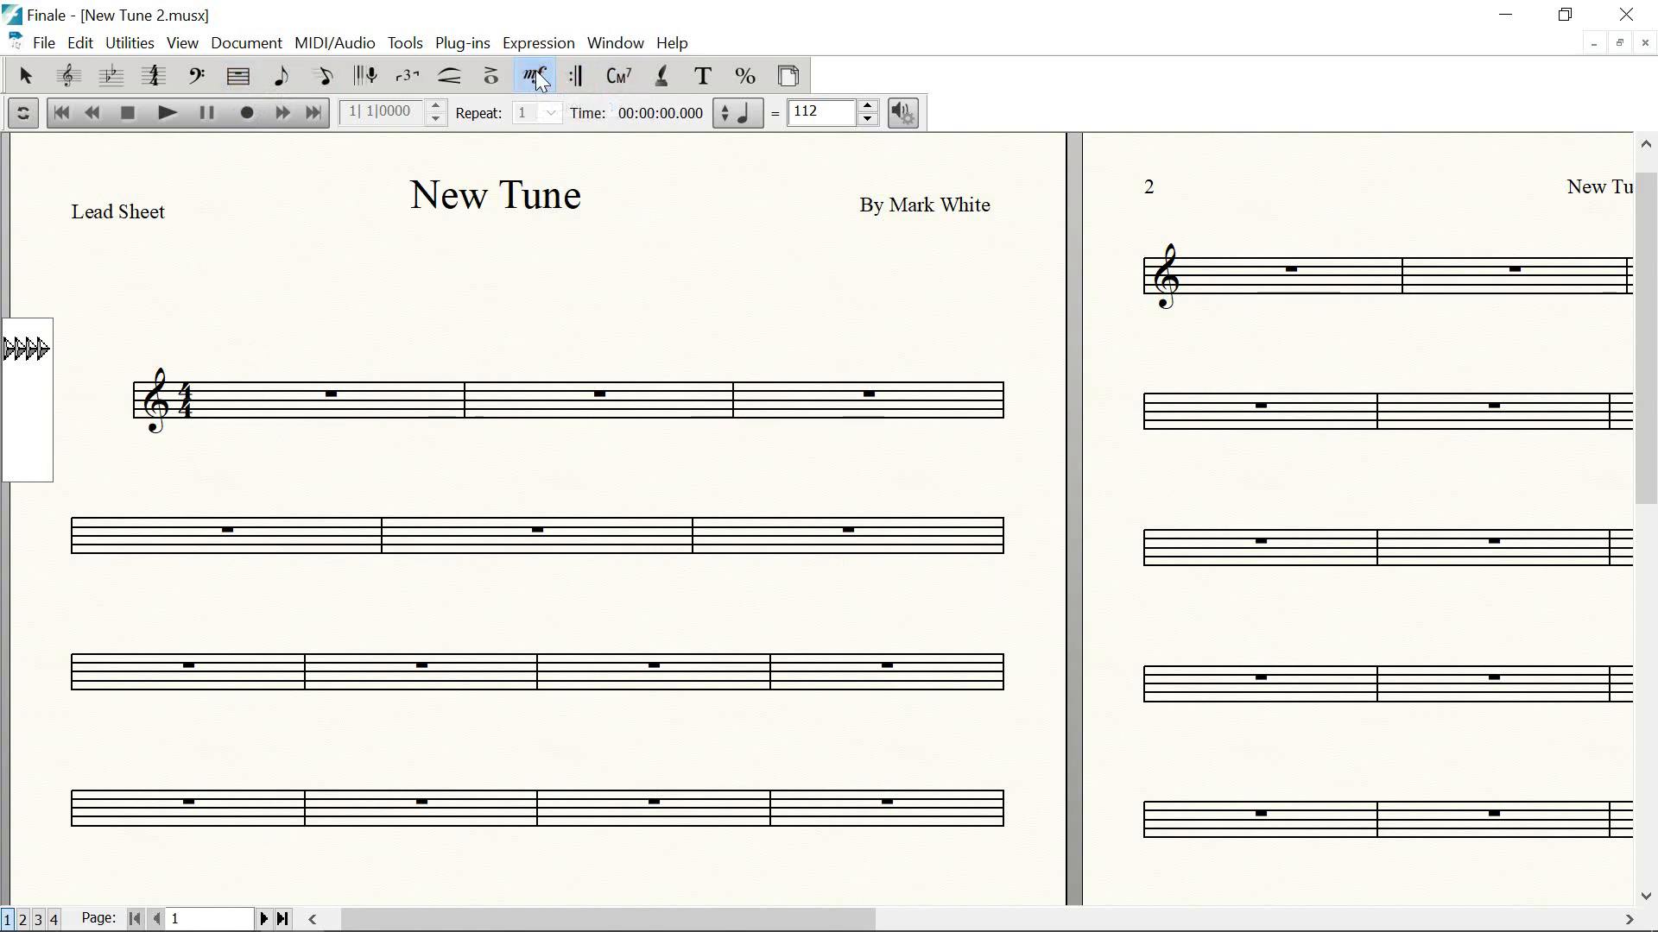
pyautogui.doubleClick(544, 362)
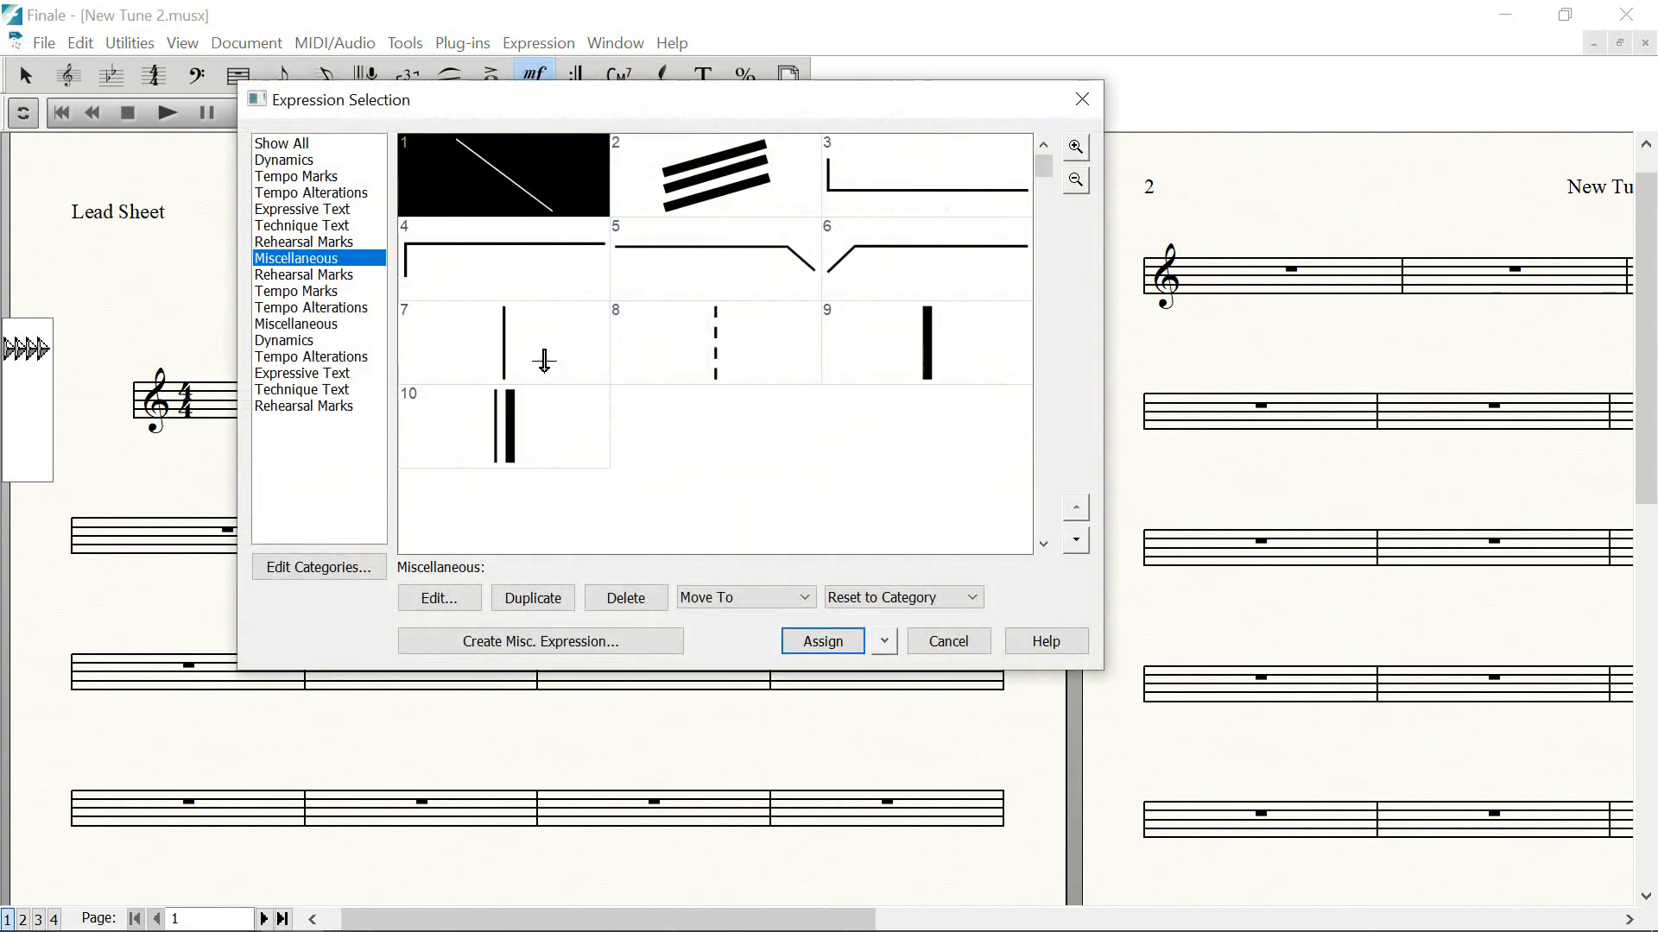
pyautogui.click(290, 143)
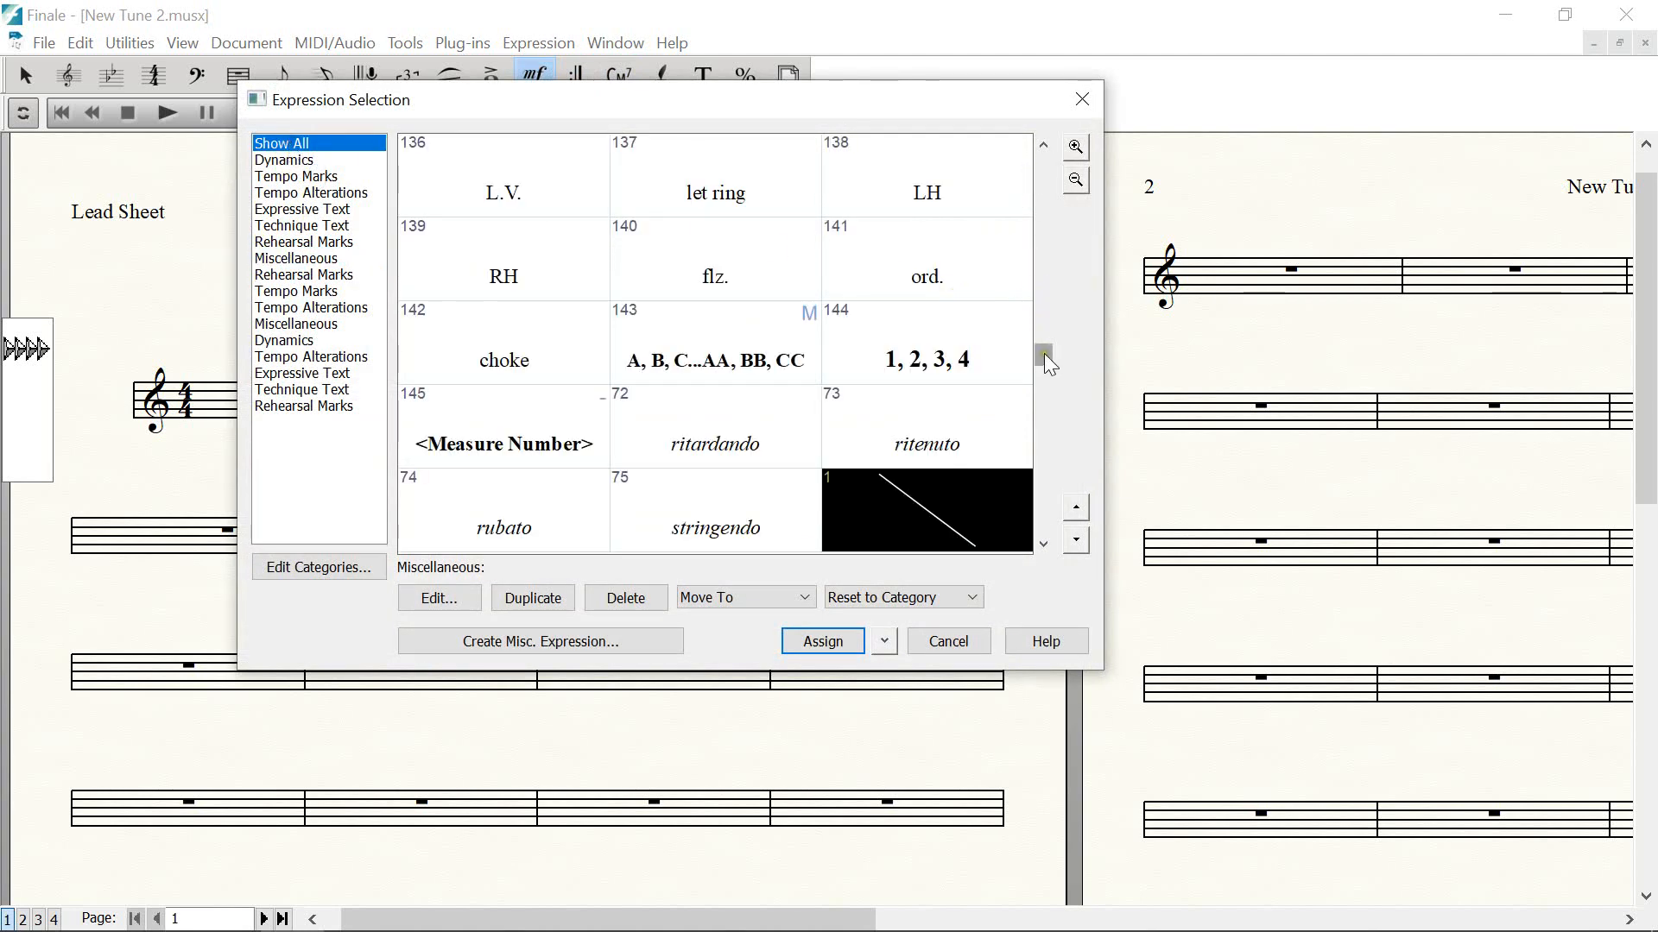
pyautogui.moveTo(1044, 354); pyautogui.dragTo(1043, 389)
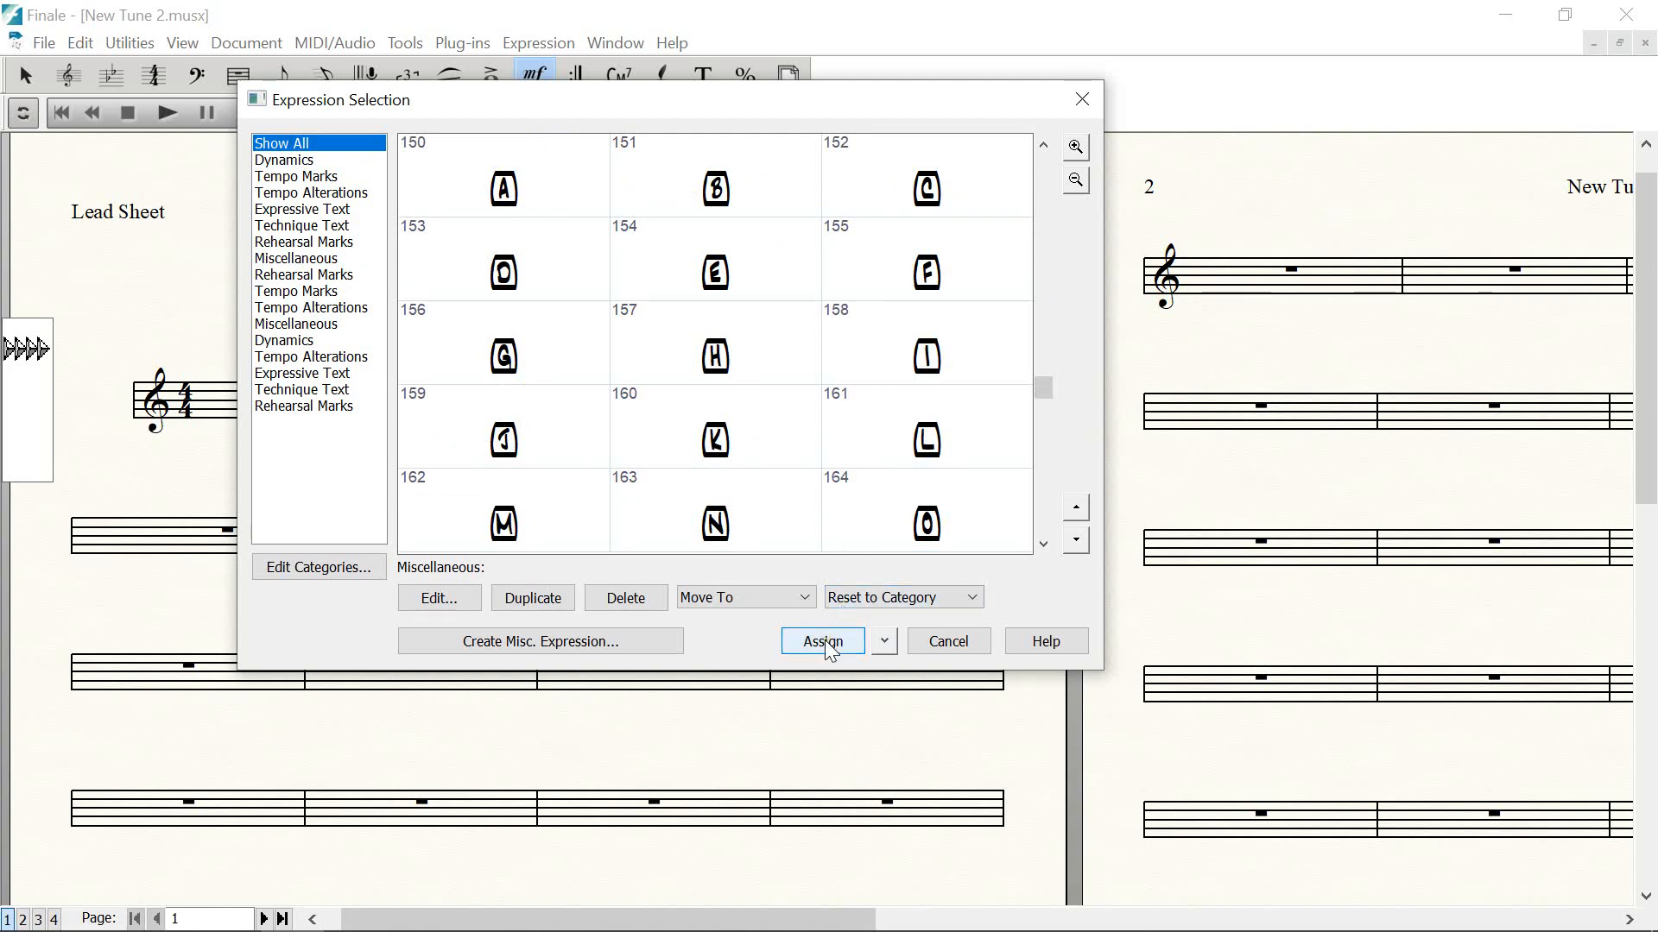
pyautogui.click(952, 646)
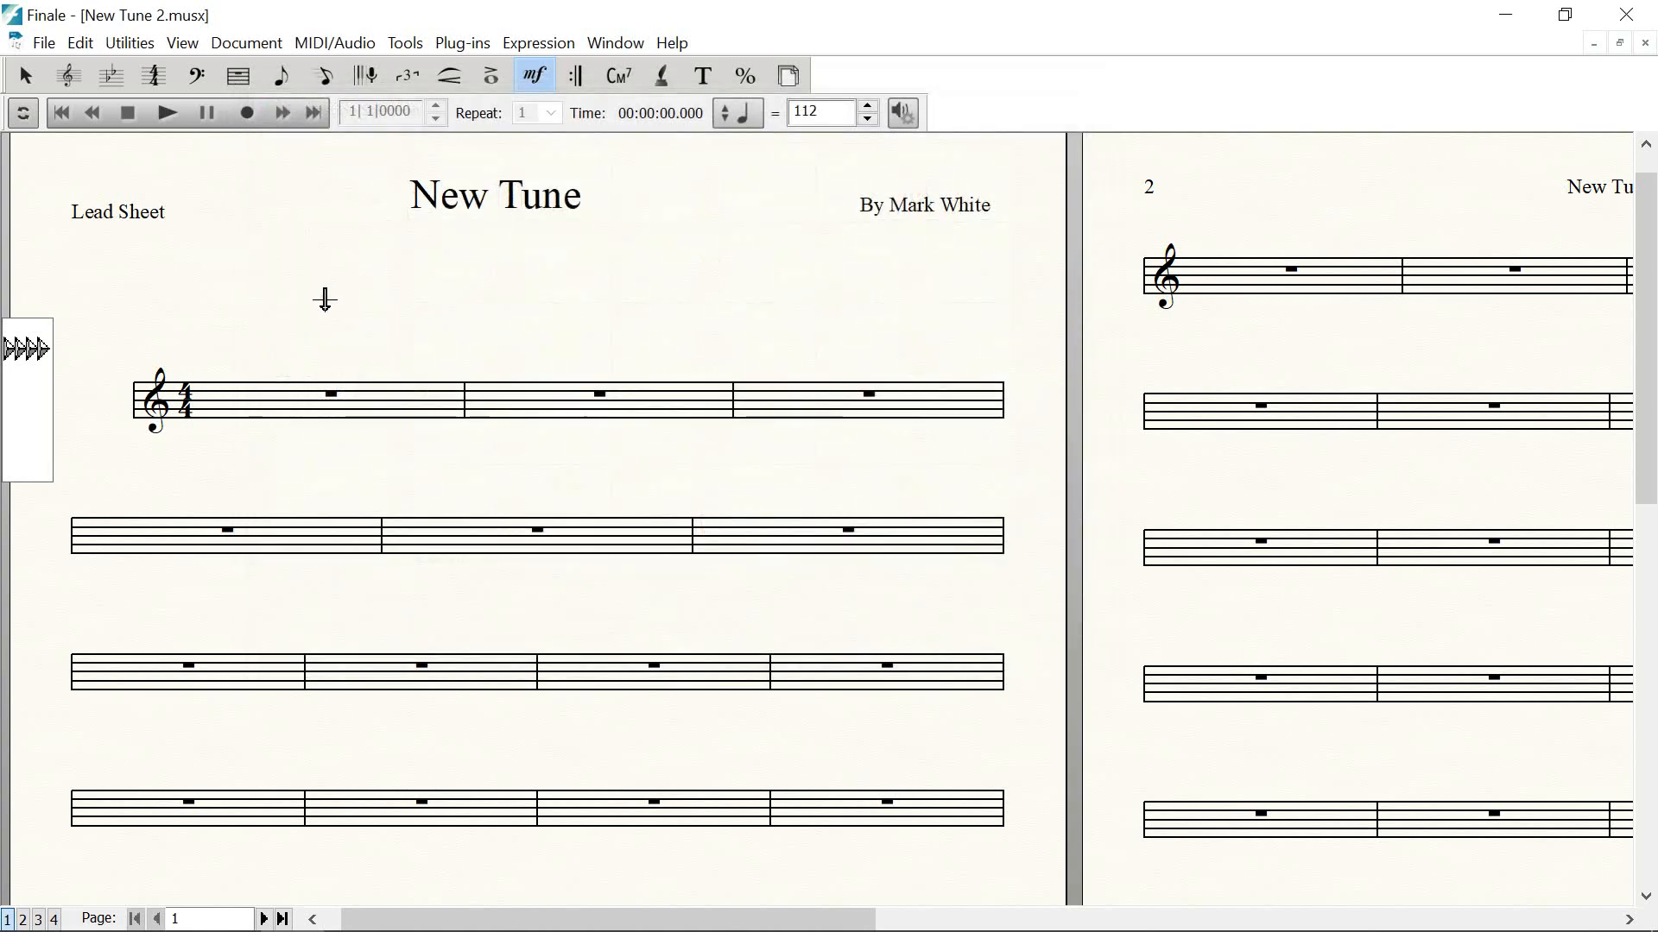
# Review the Barlines settings in the Document Options of New Tune 2 and close the dialog
pyautogui.click(259, 45)
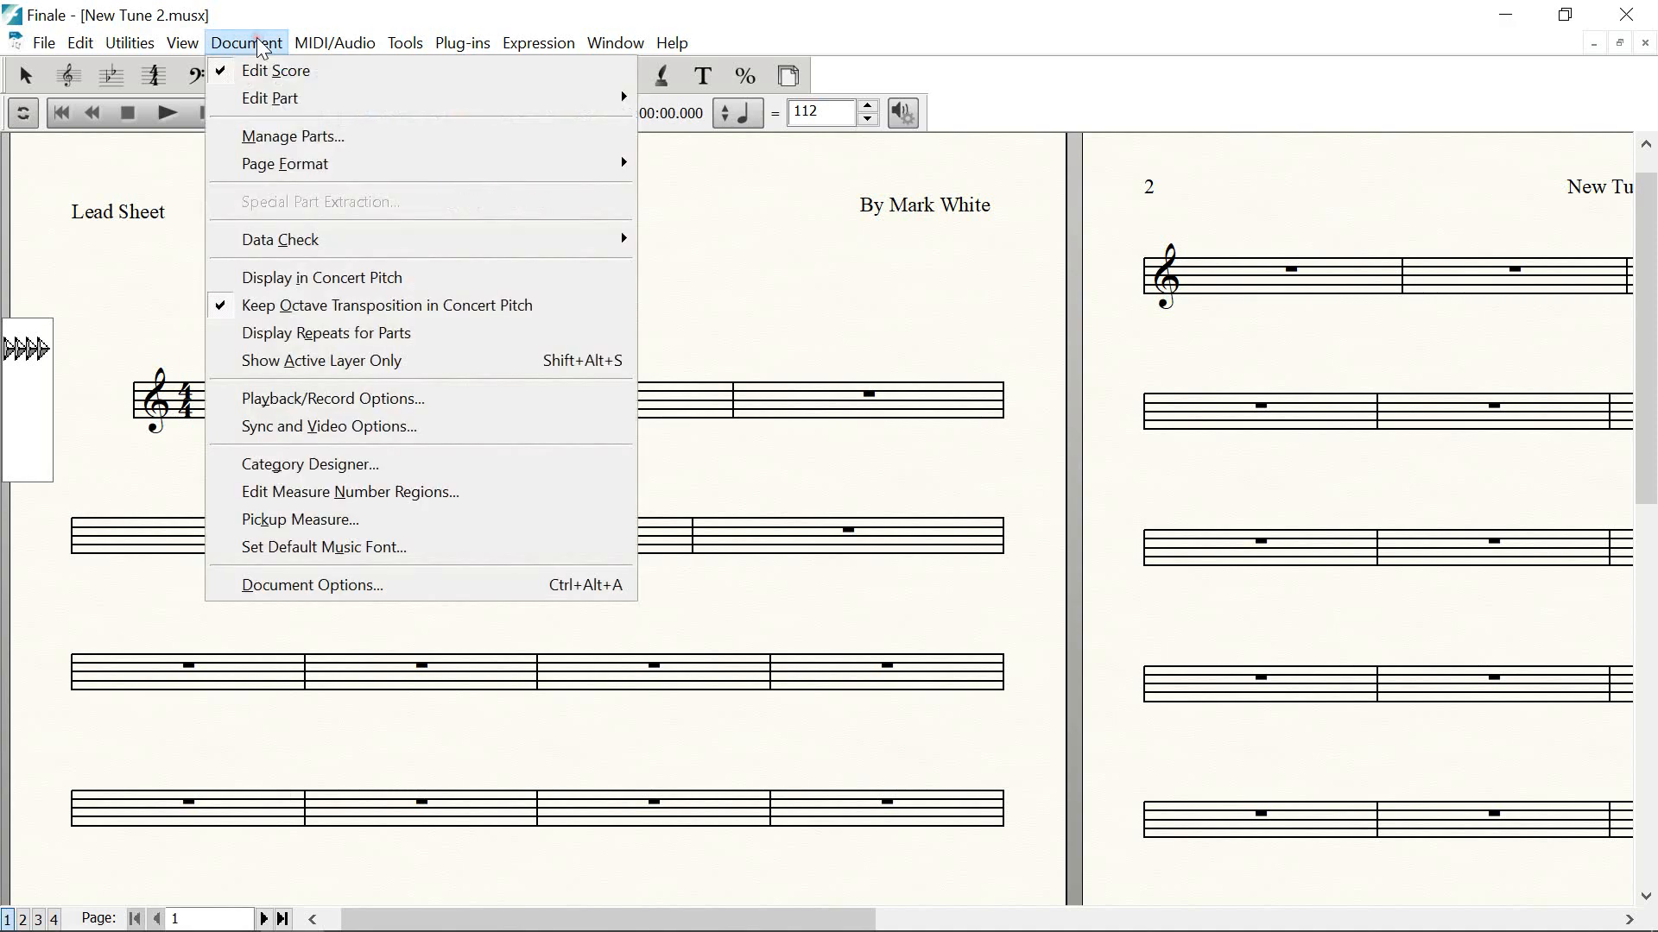
pyautogui.click(323, 586)
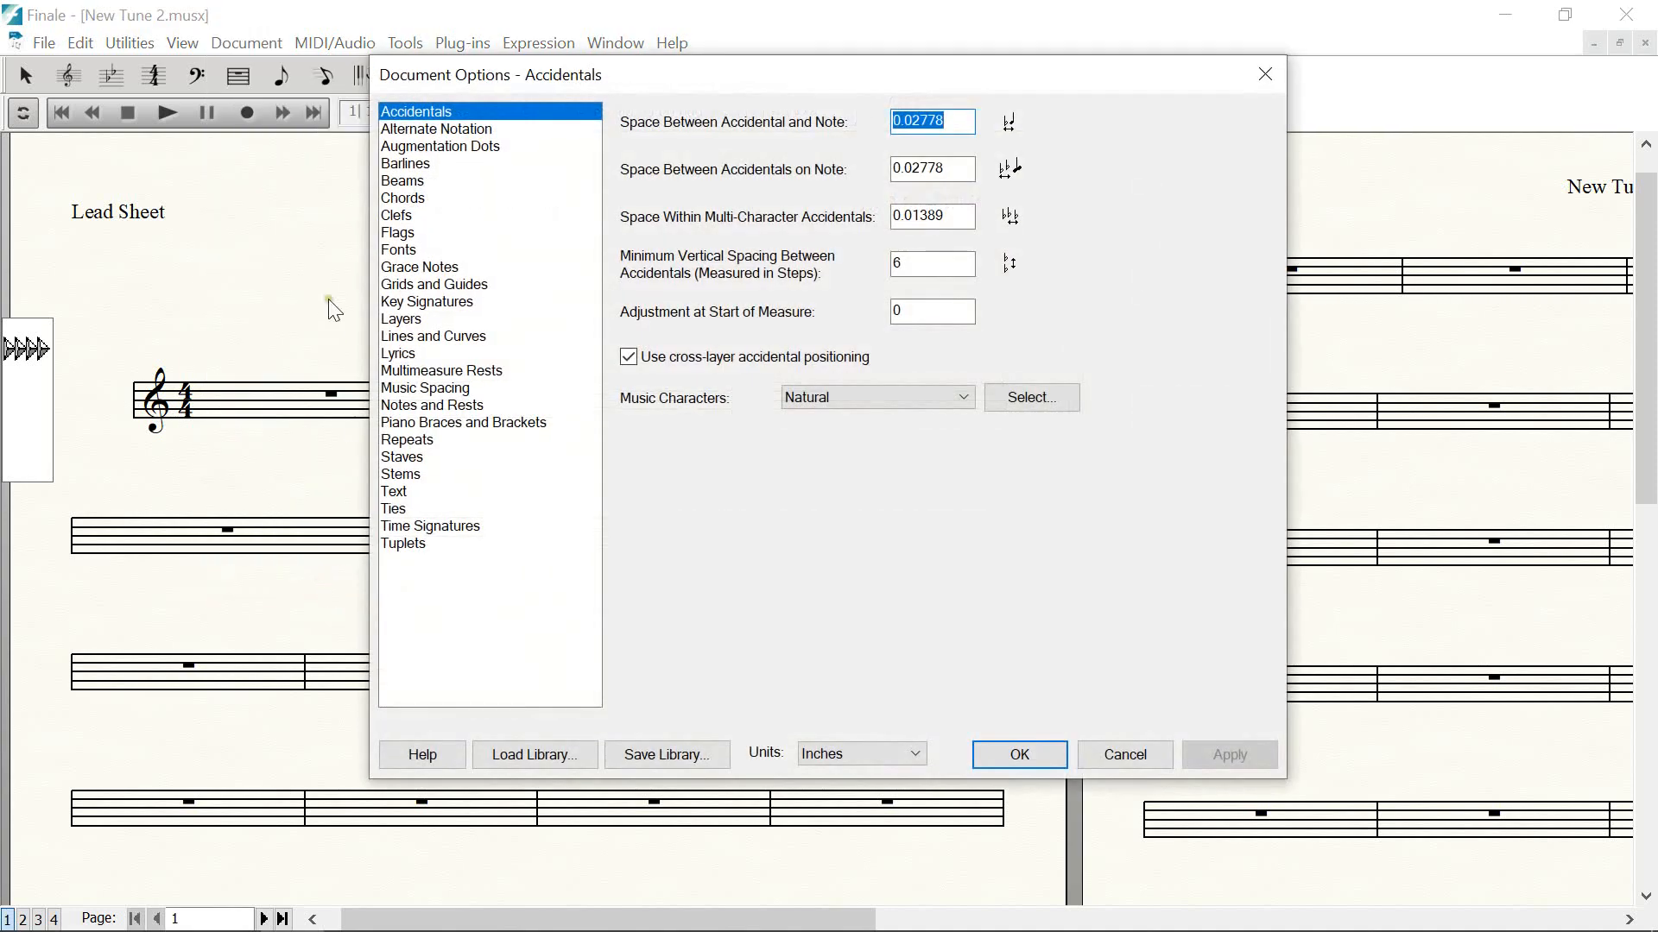
pyautogui.click(413, 164)
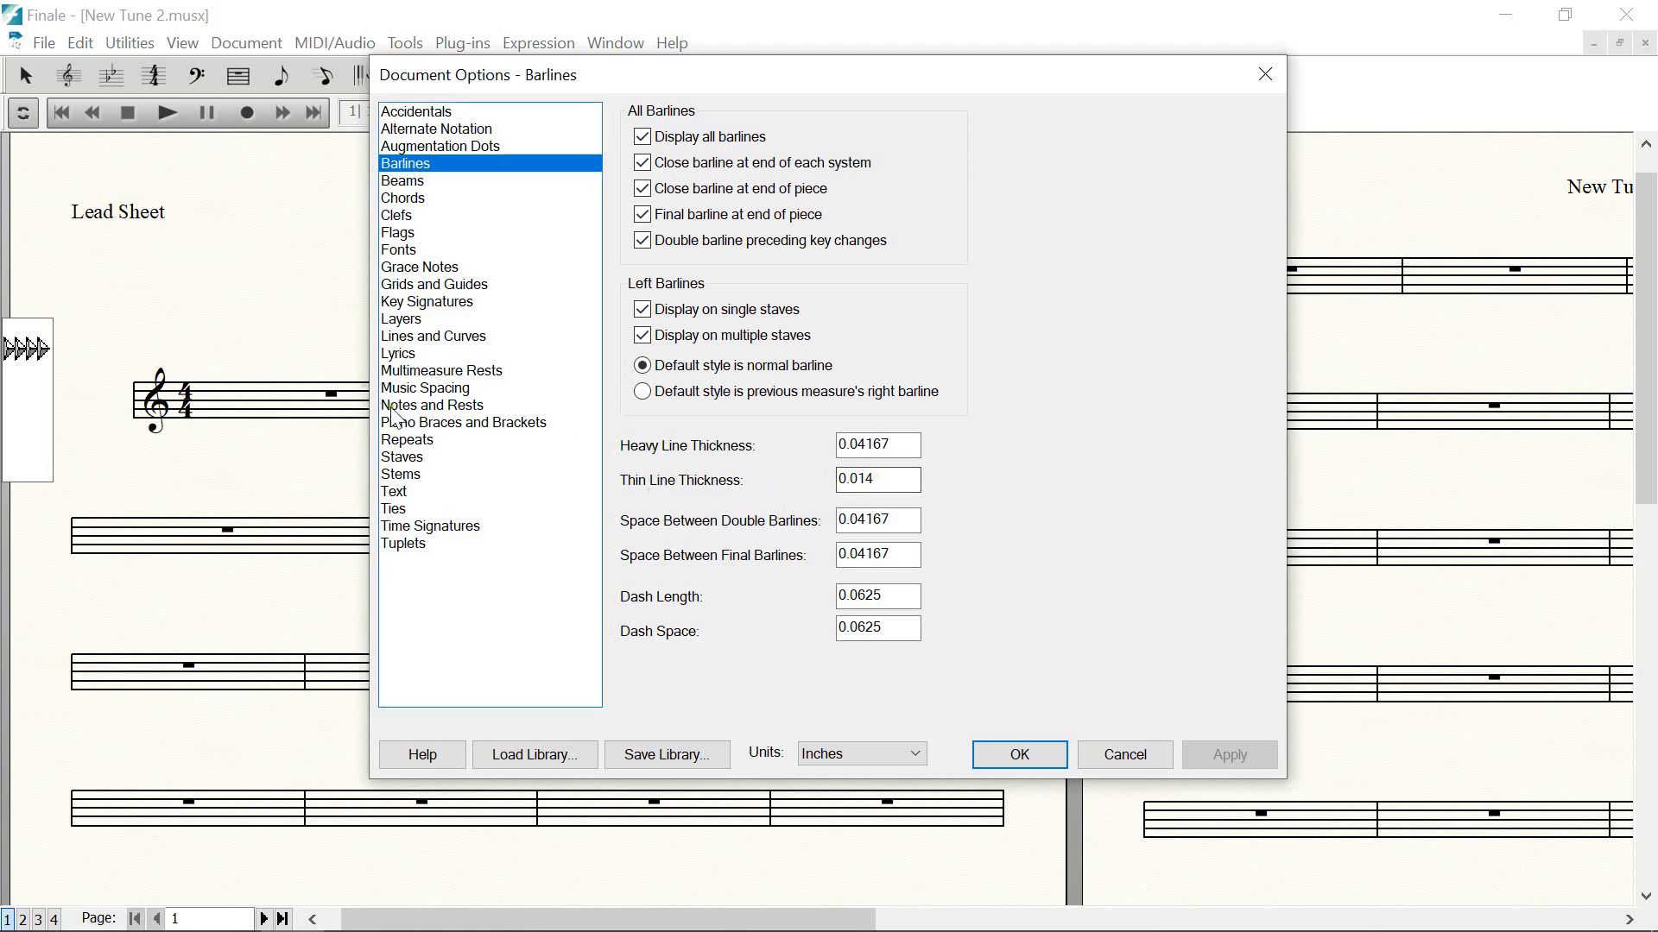
pyautogui.click(1033, 762)
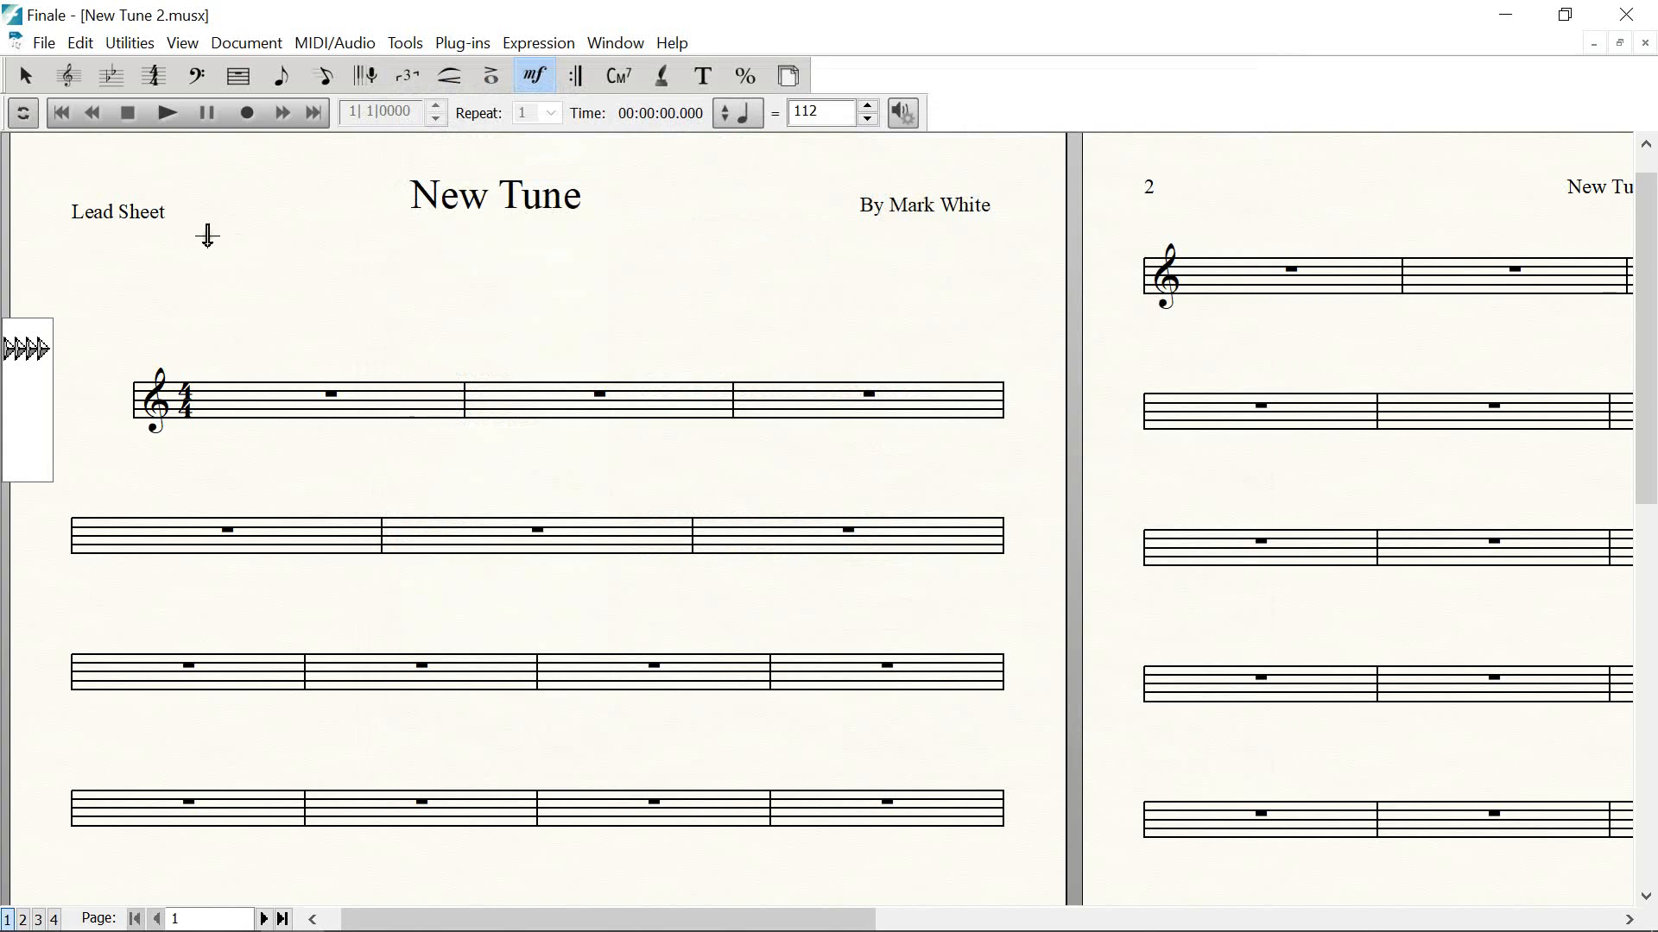
# Nudge the page title slightly up and to the right, and open the font settings for its whole text
pyautogui.click(701, 78)
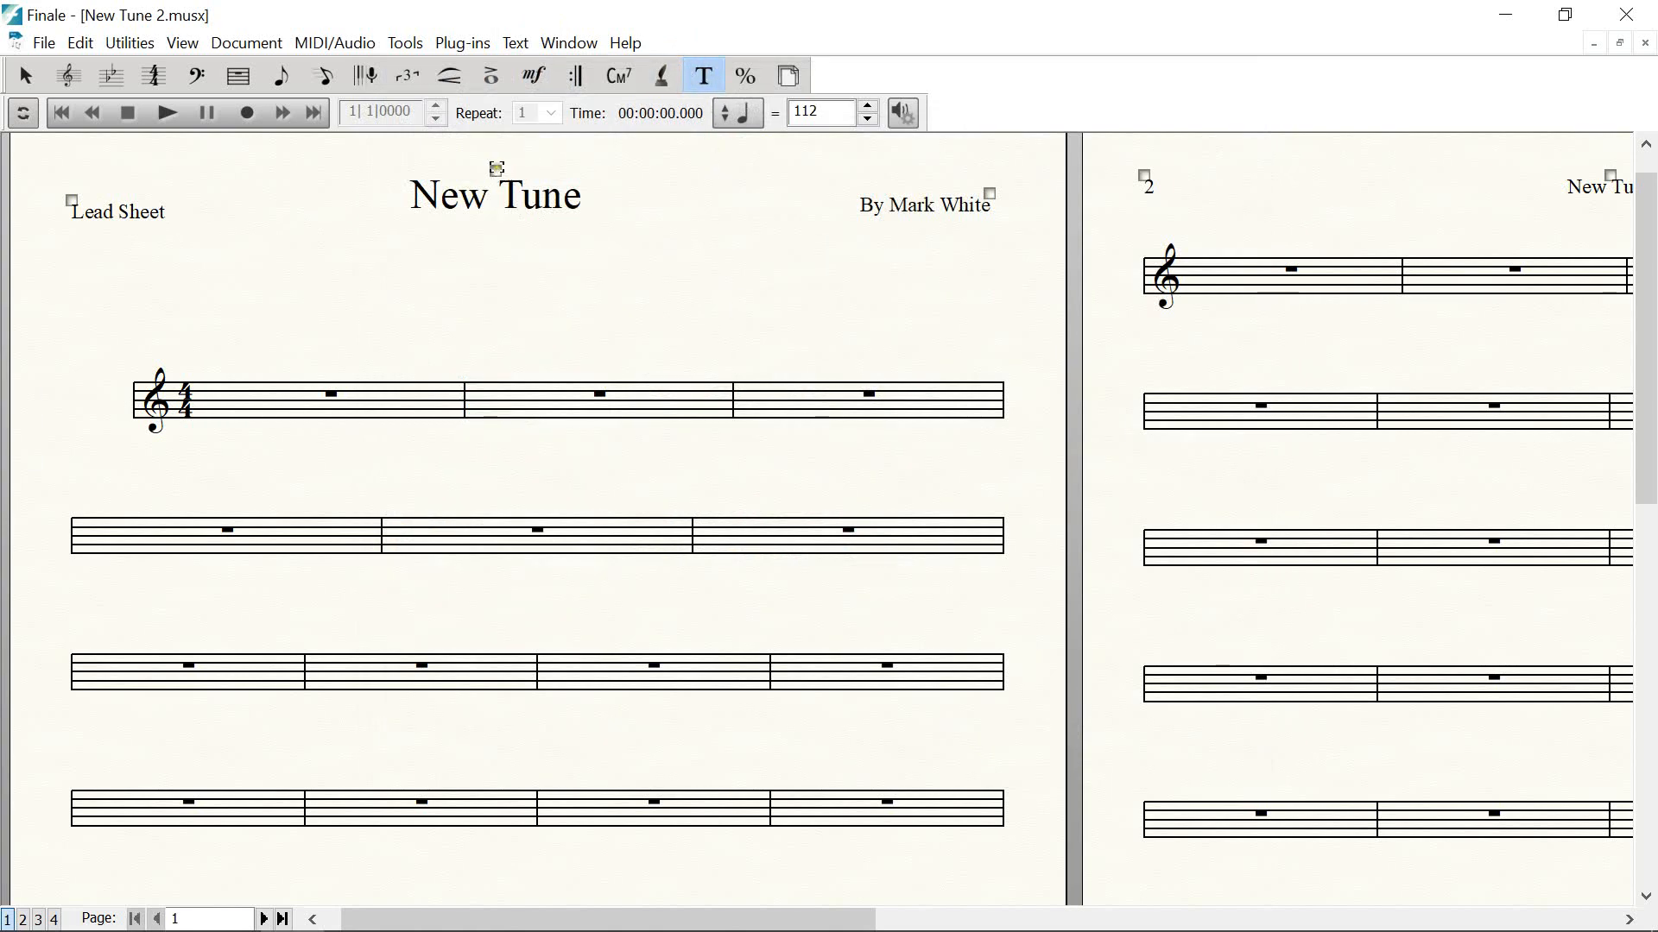
pyautogui.moveTo(496, 170); pyautogui.dragTo(518, 161)
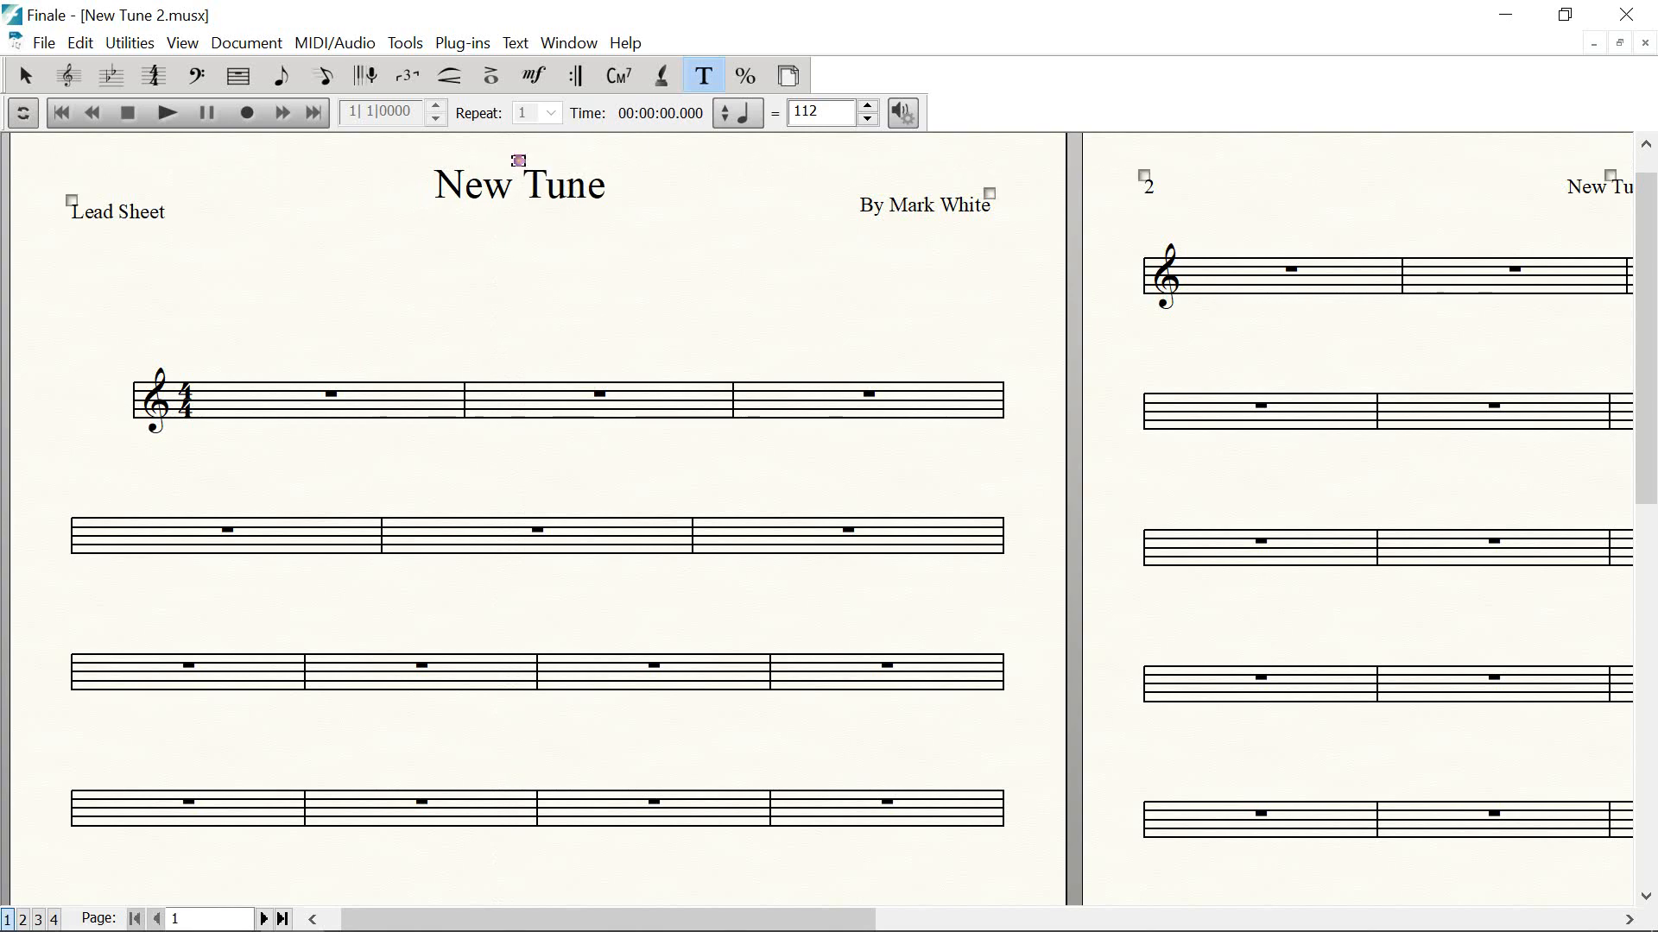
pyautogui.doubleClick(518, 160)
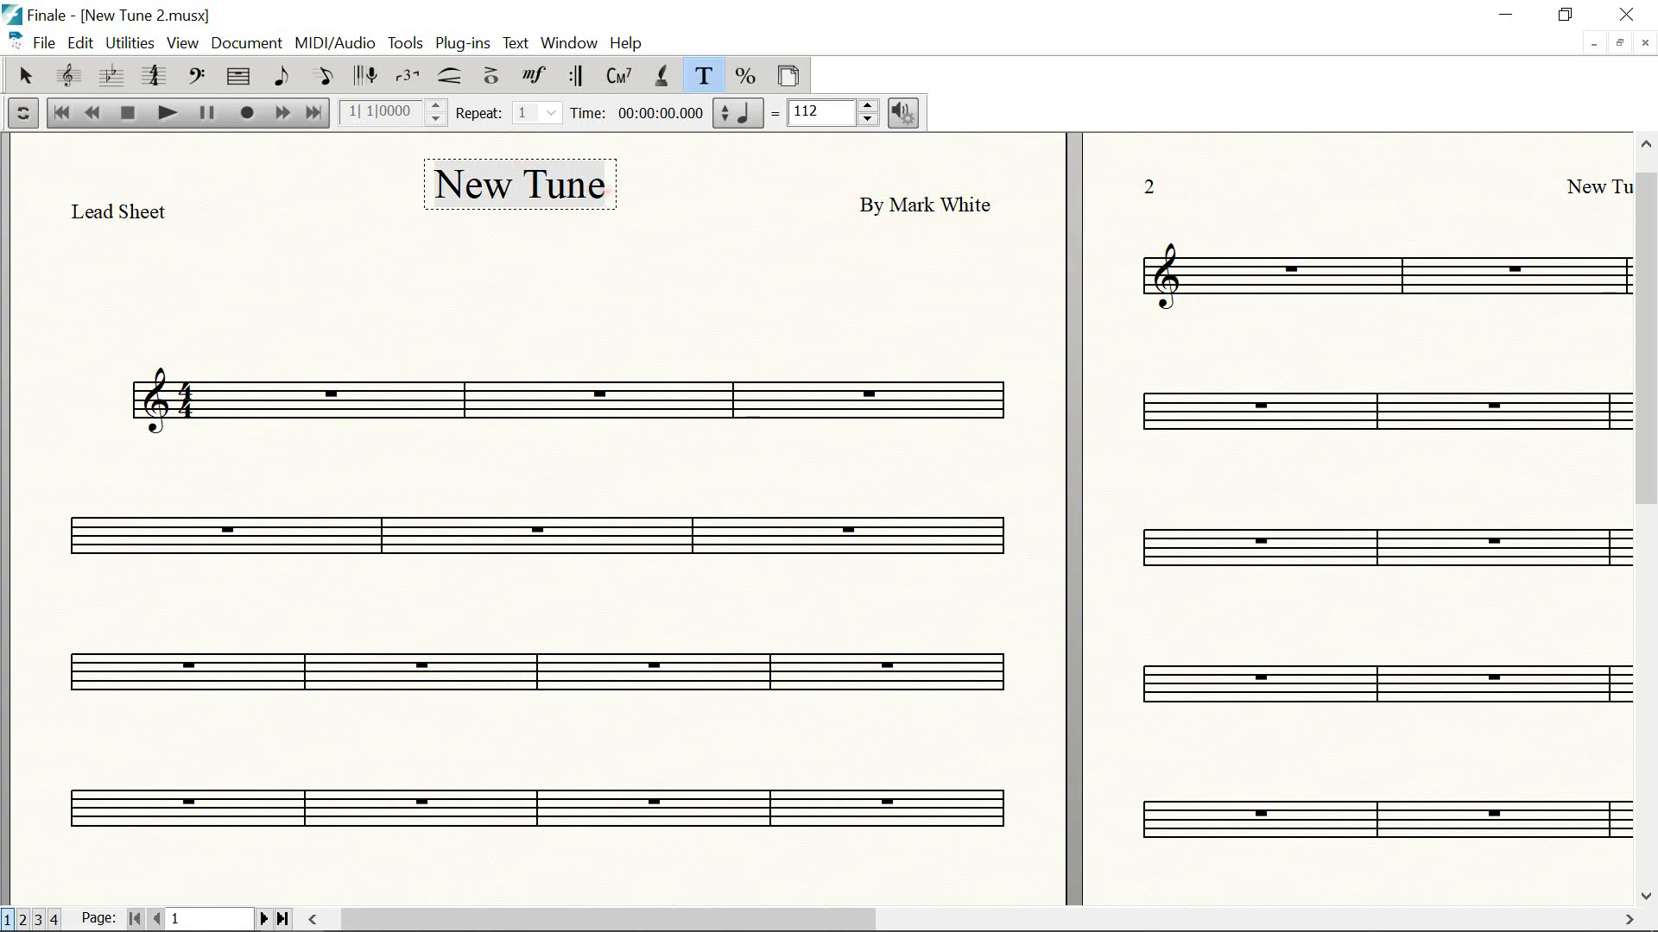
pyautogui.moveTo(609, 192); pyautogui.dragTo(417, 208)
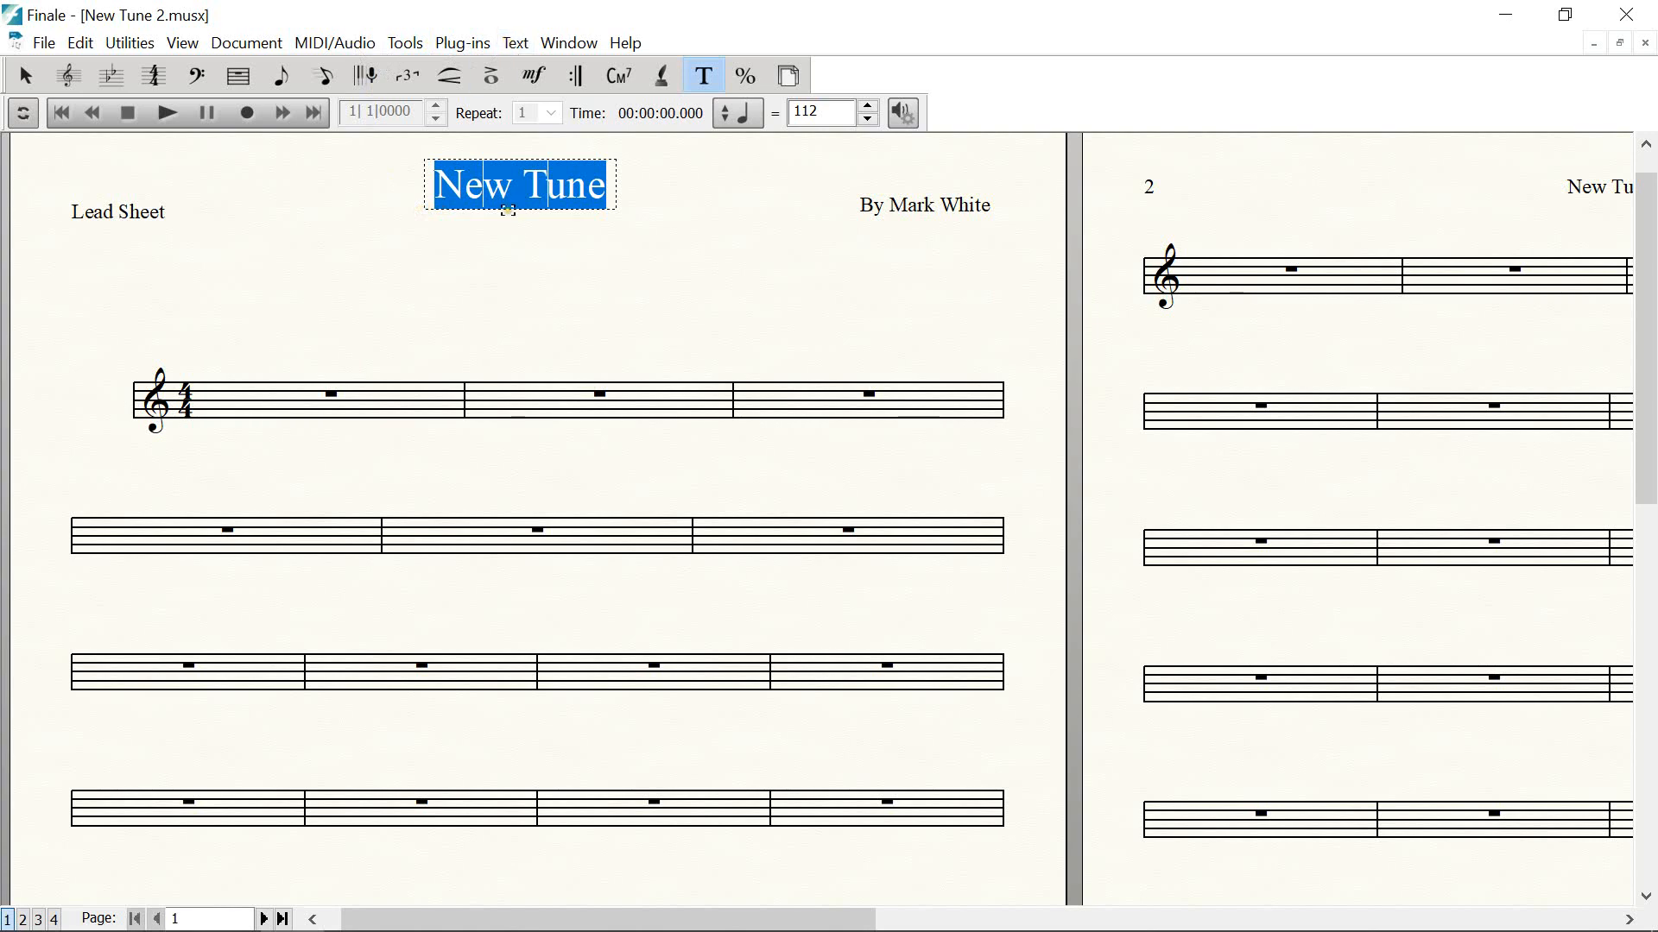
pyautogui.click(520, 46)
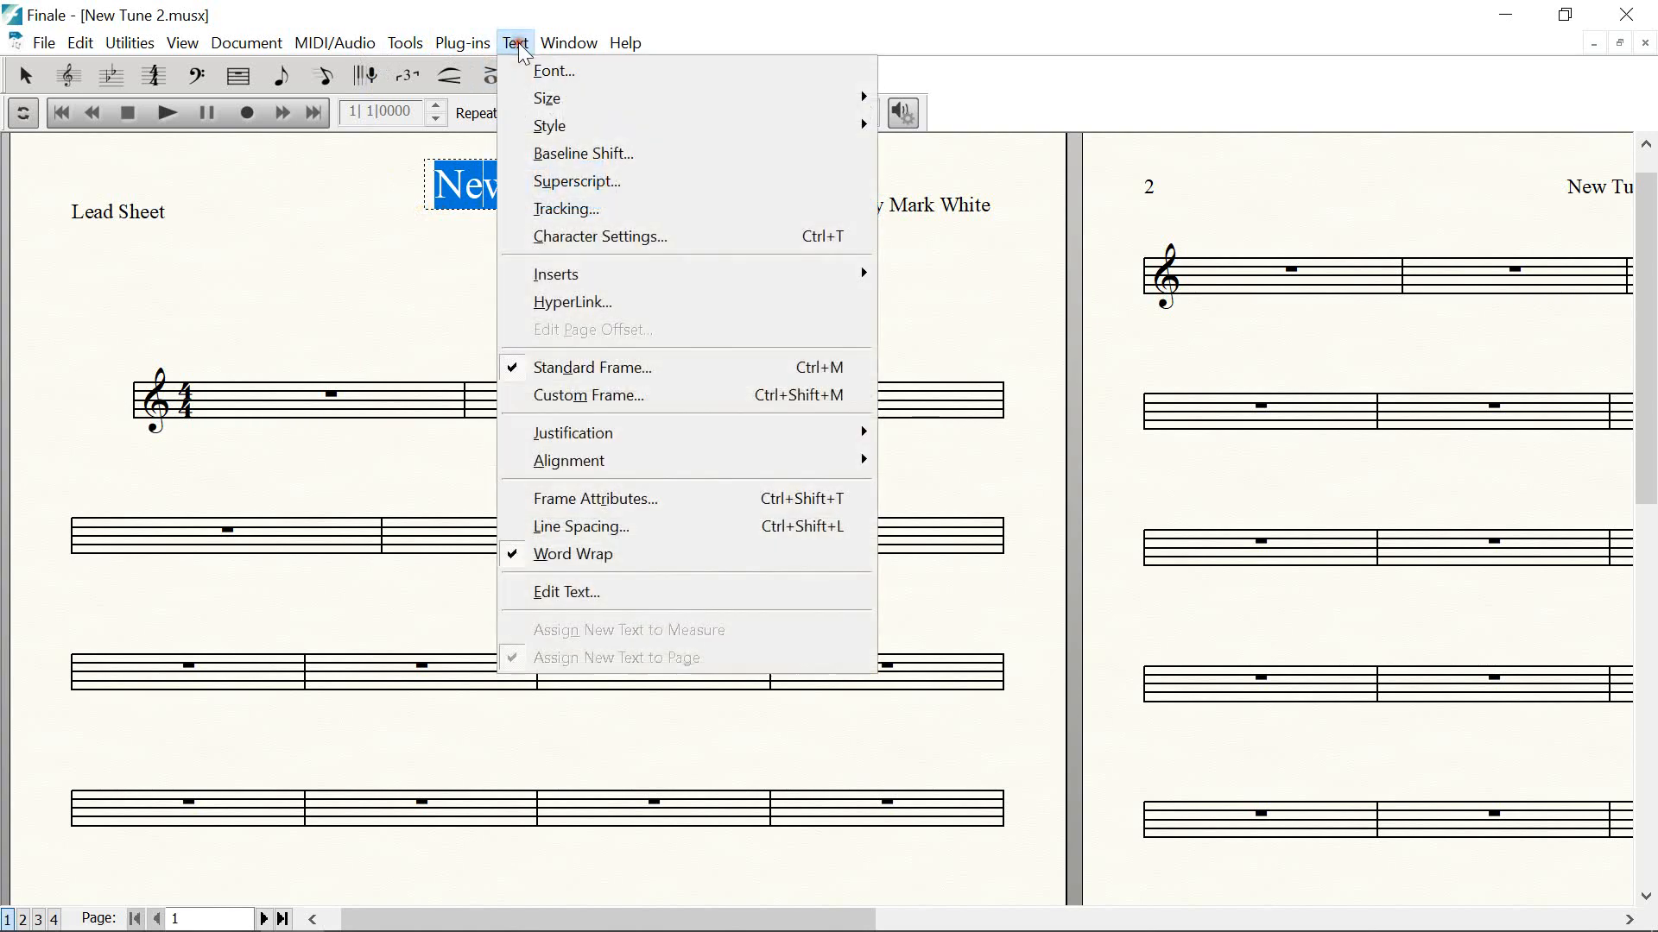
pyautogui.click(550, 72)
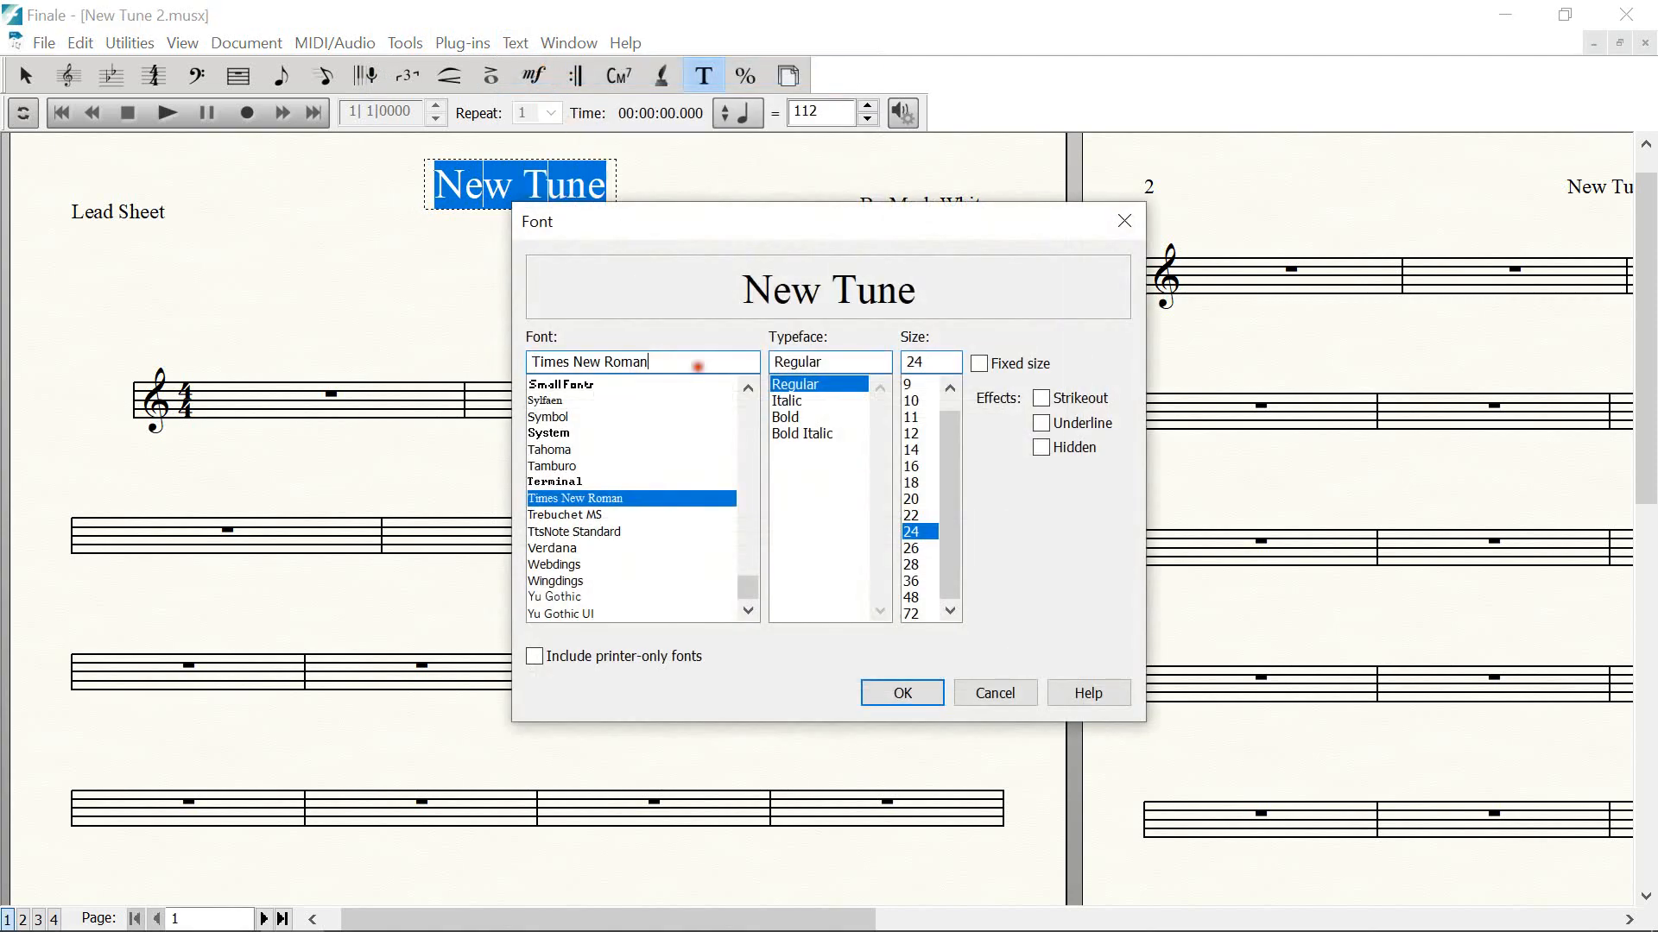
# Try the Arial font with the Bold typeface for the title
pyautogui.write('a')
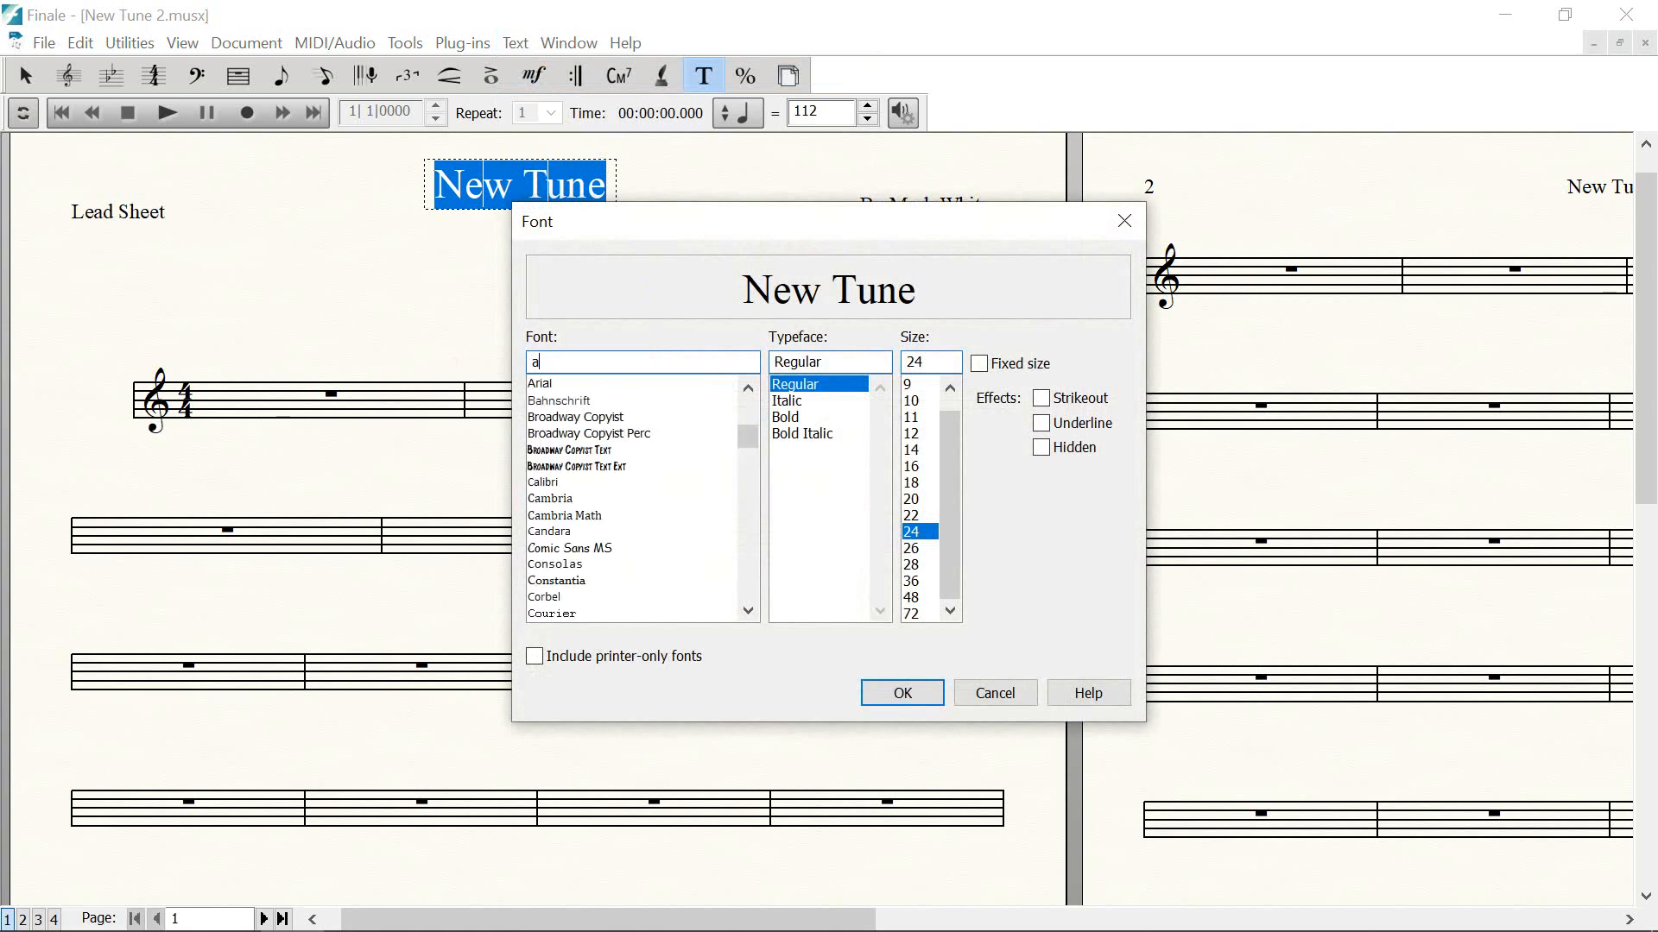
pyautogui.click(547, 385)
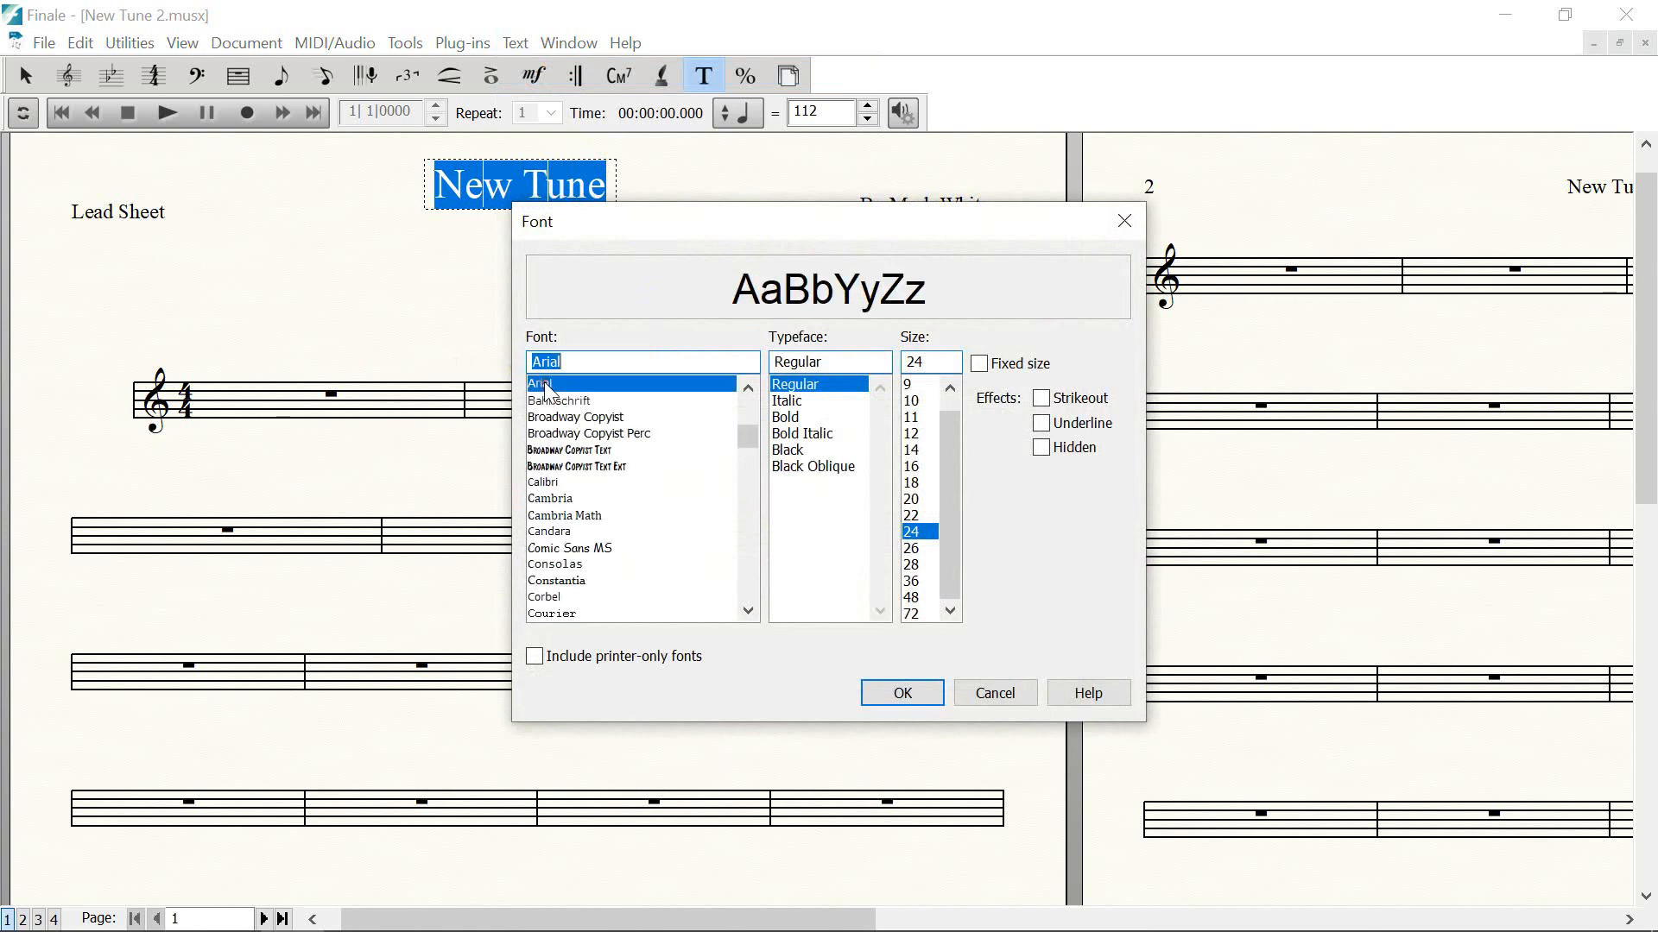
pyautogui.click(790, 419)
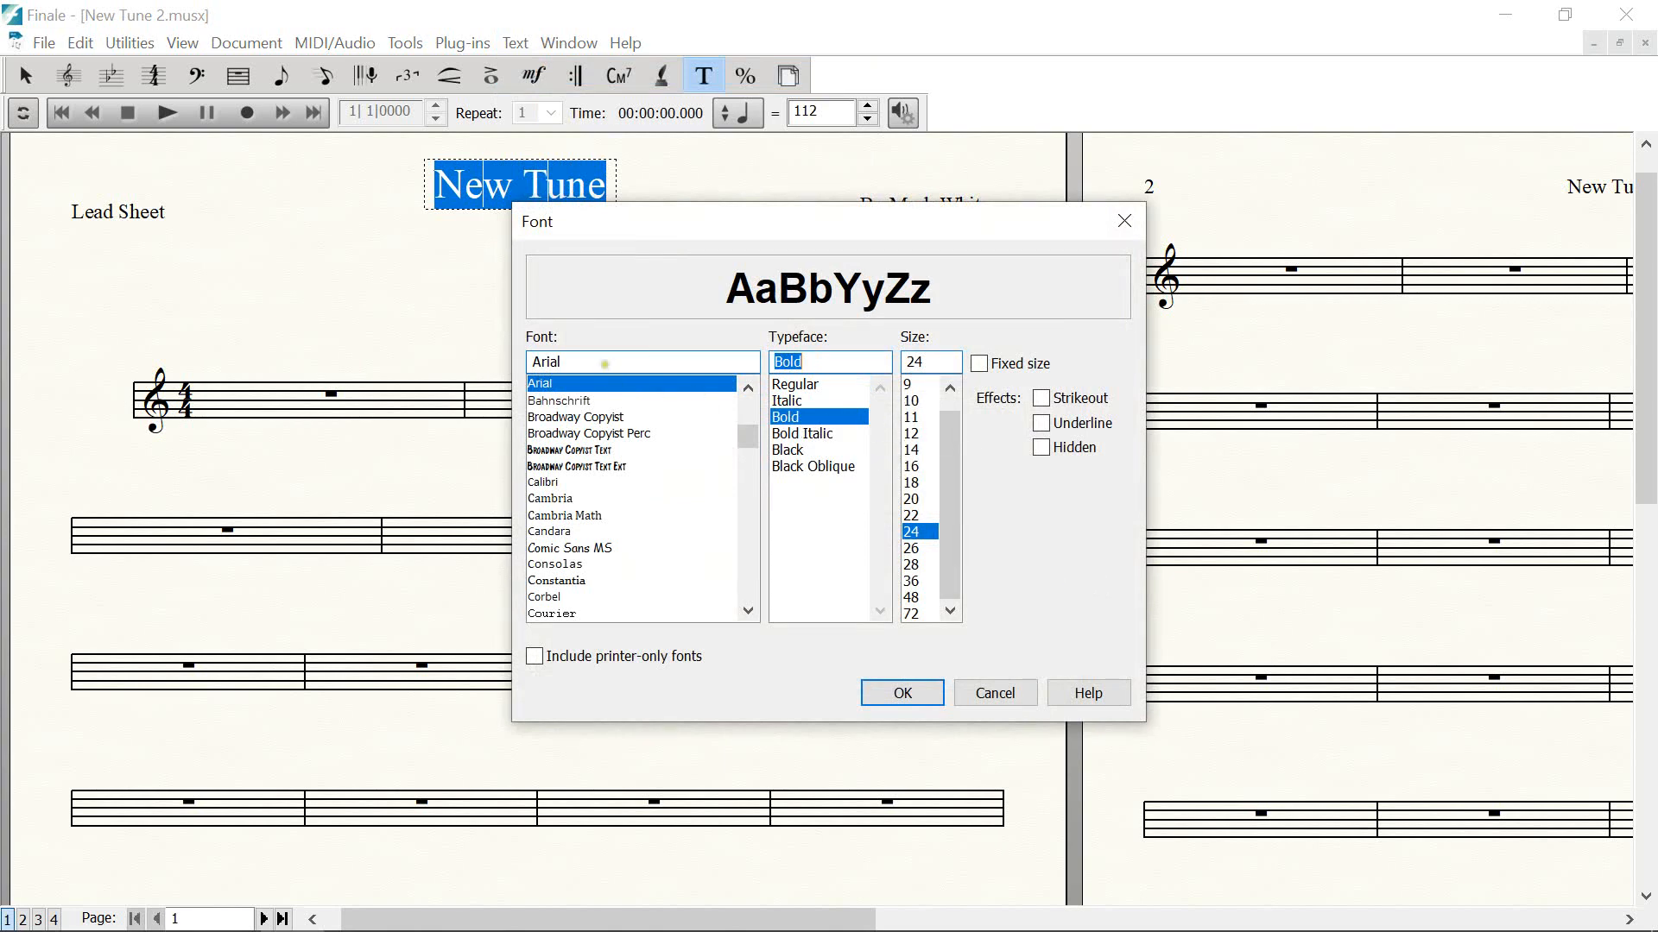
# Set the title's font to JazzText, Regular, size 33, and shift the title slightly further right and up
pyautogui.click(604, 363)
pyautogui.write('j')
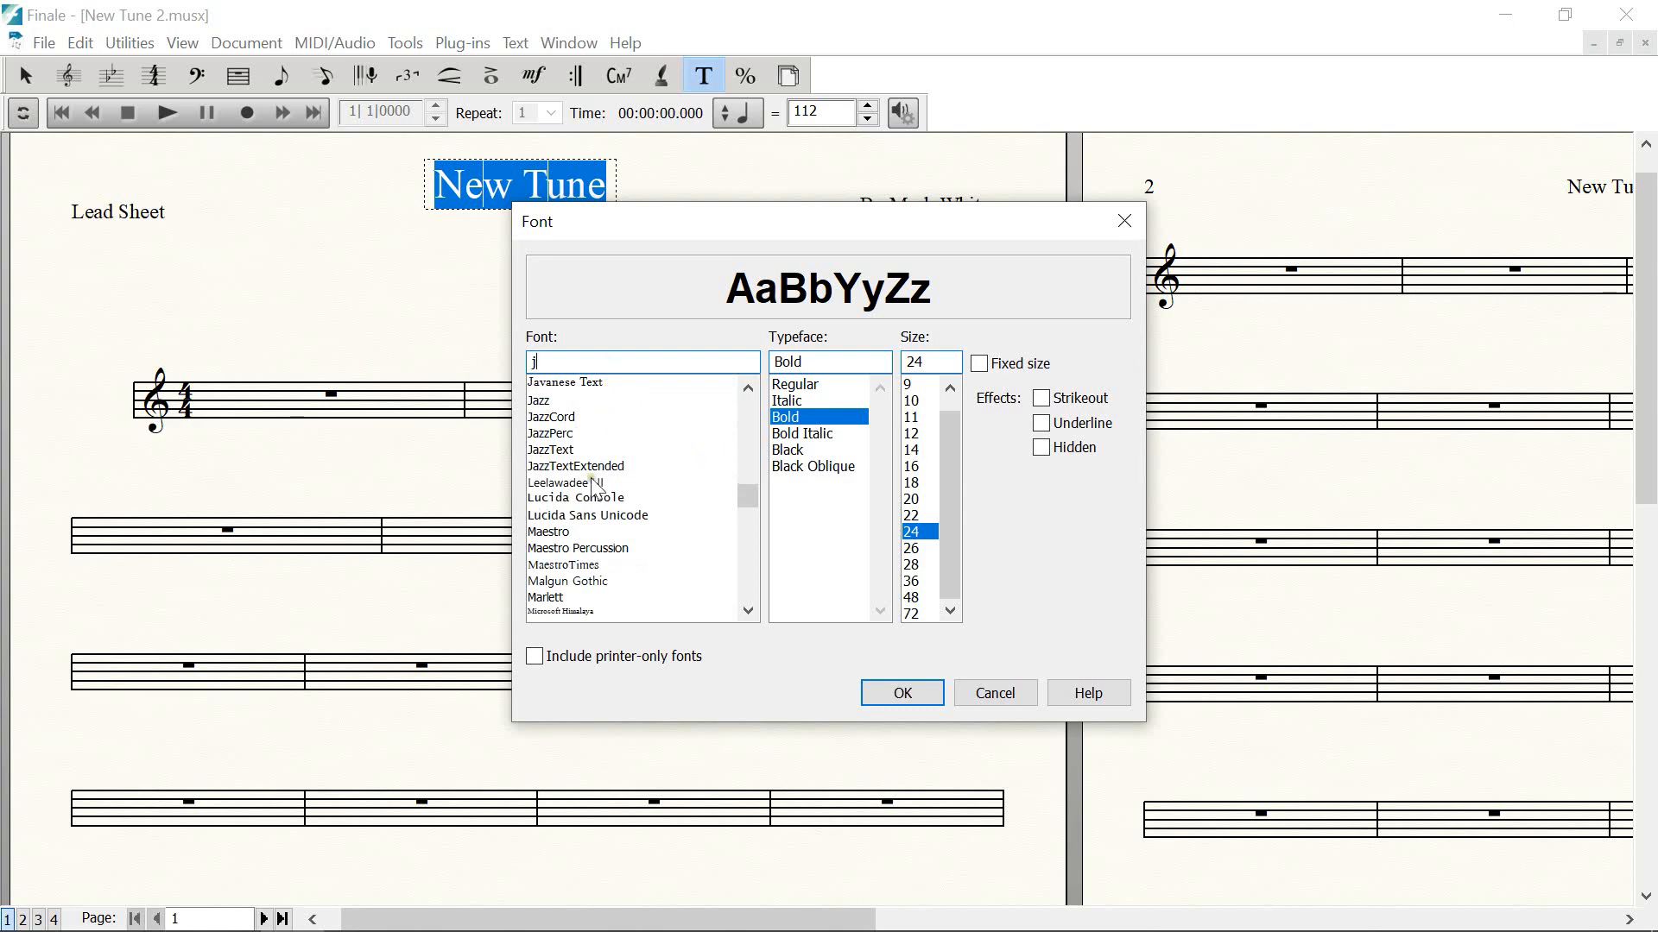
pyautogui.click(554, 451)
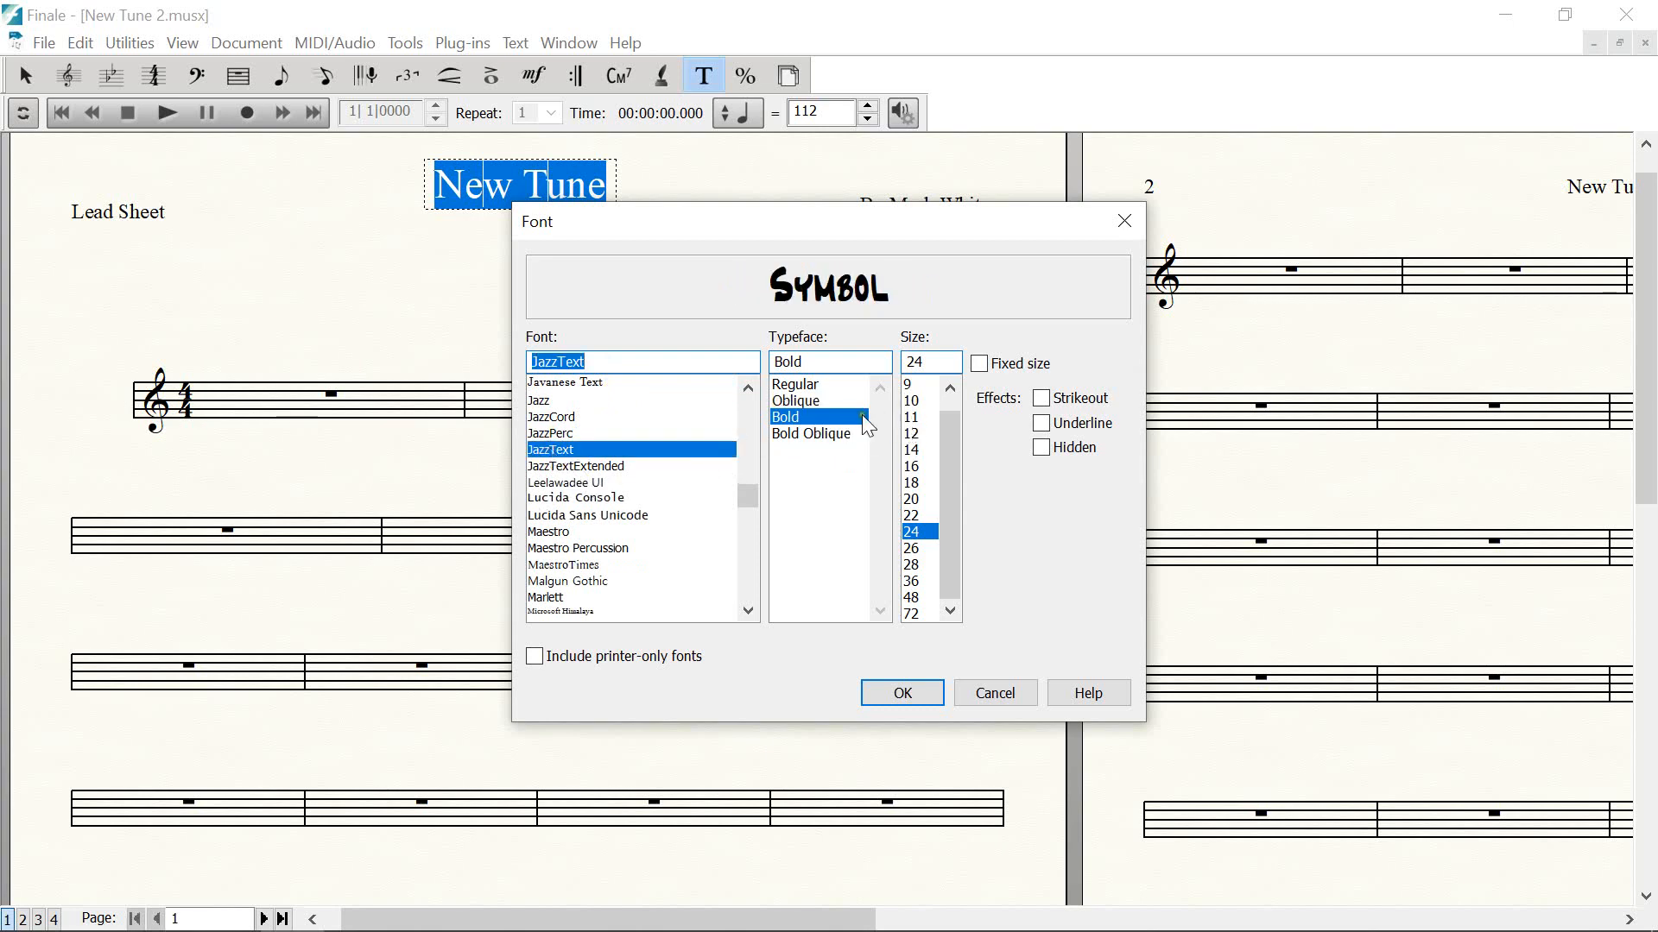
pyautogui.click(794, 384)
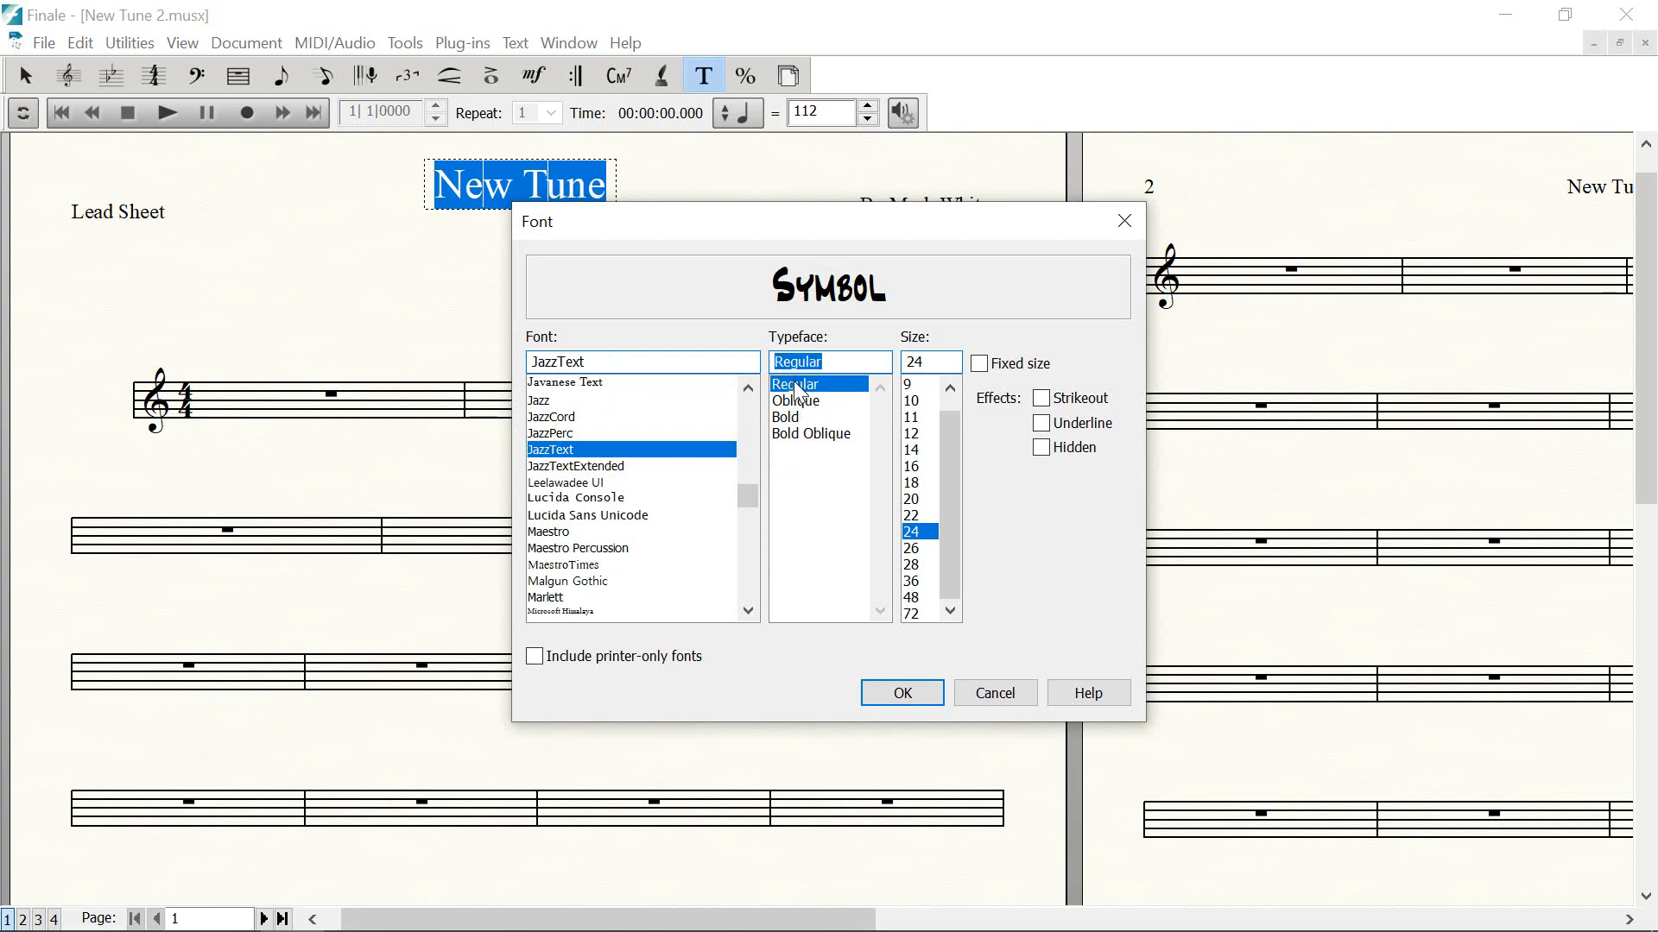
pyautogui.press('Tab')
pyautogui.write('33')
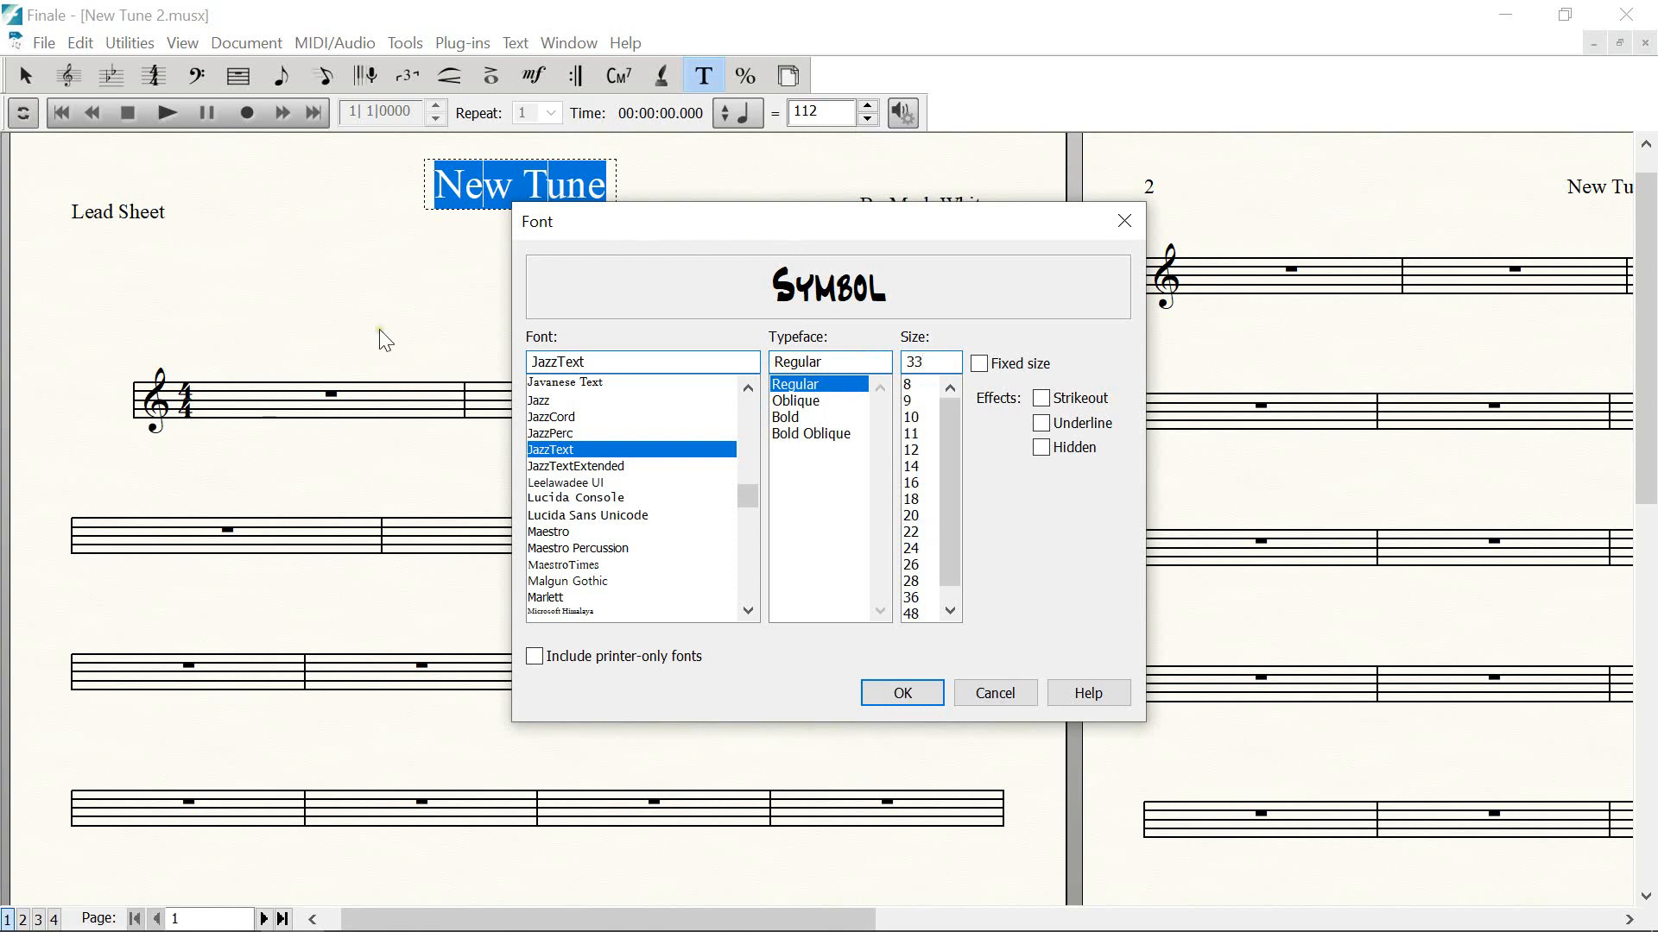
pyautogui.click(910, 691)
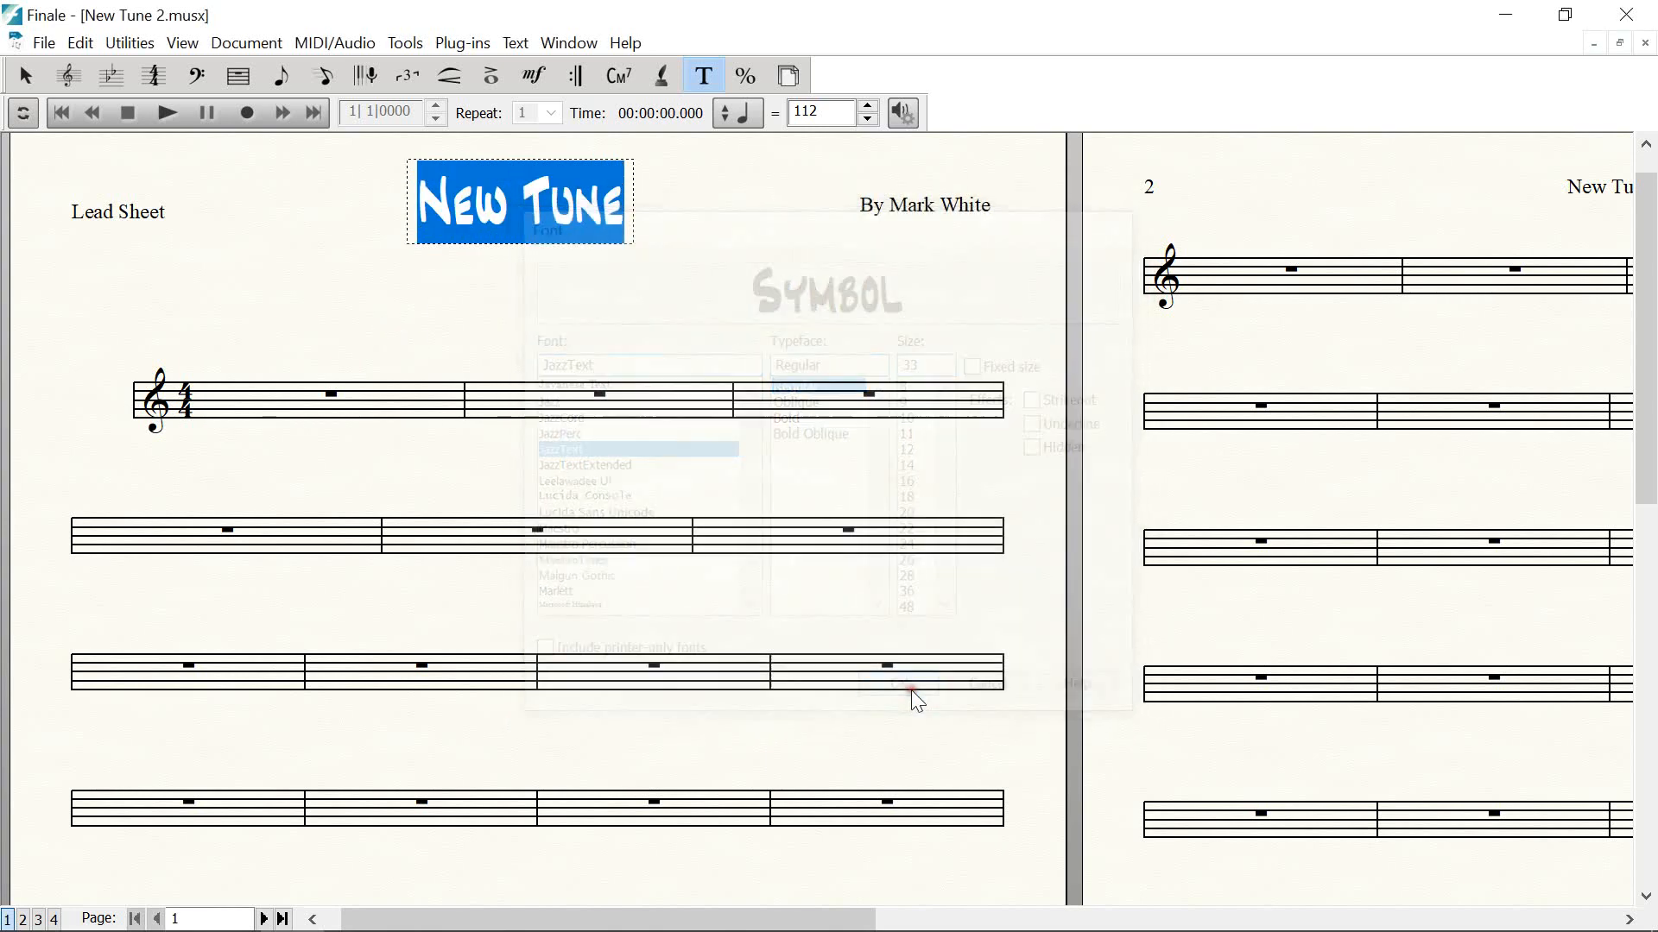
pyautogui.click(725, 267)
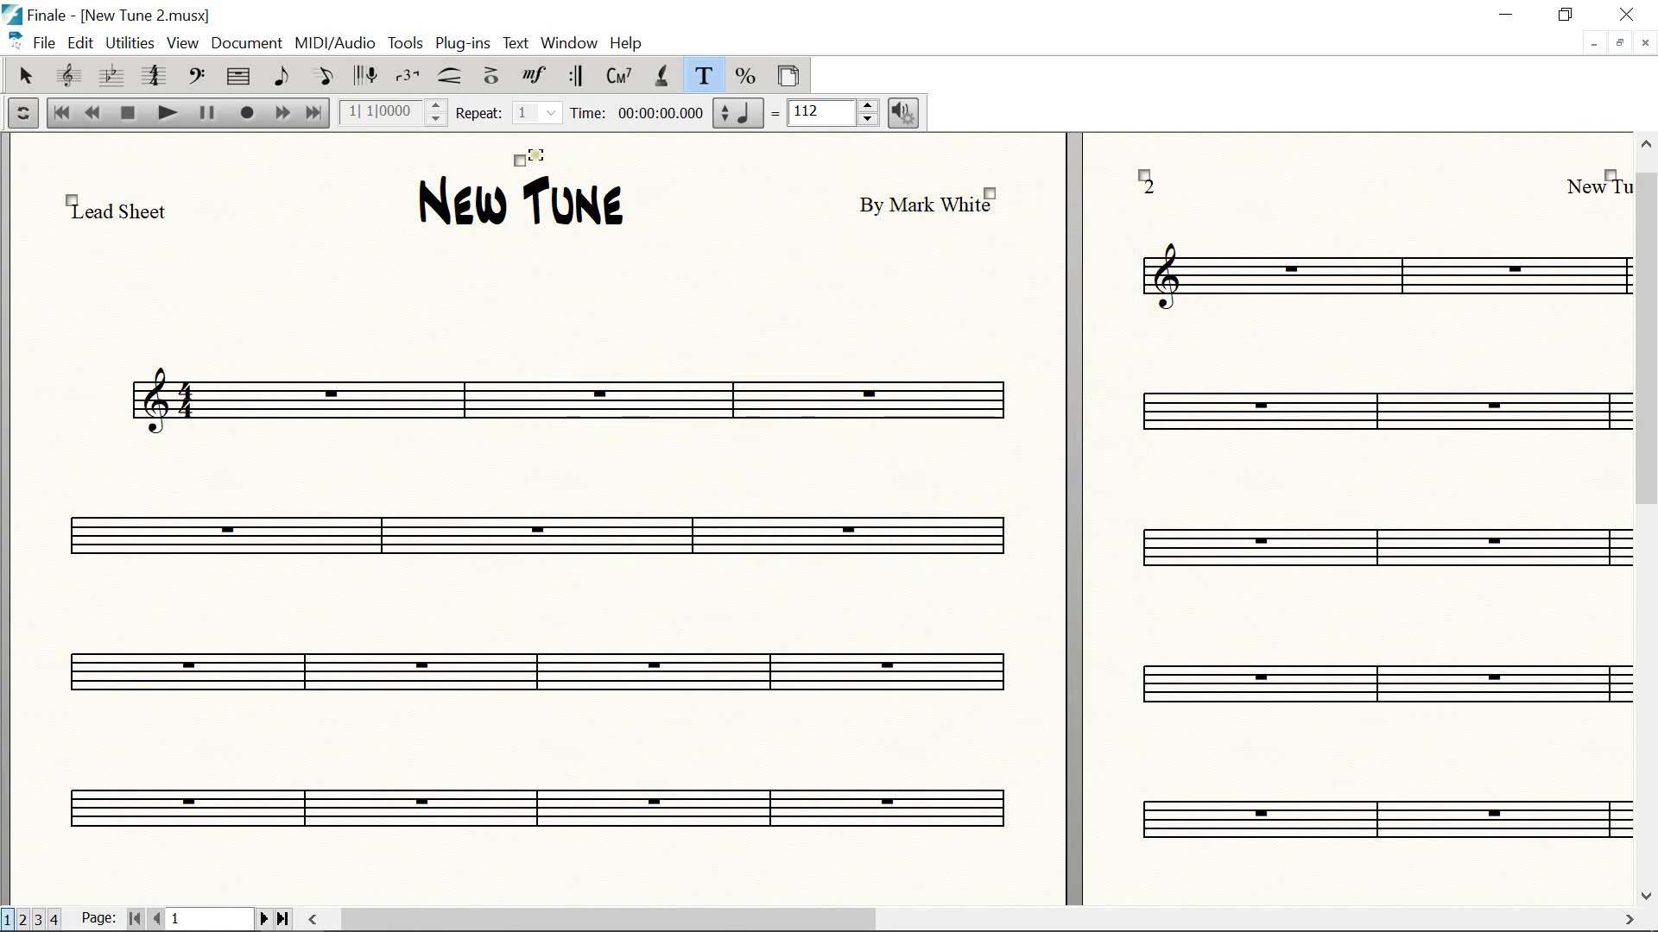
pyautogui.moveTo(521, 160); pyautogui.dragTo(550, 153)
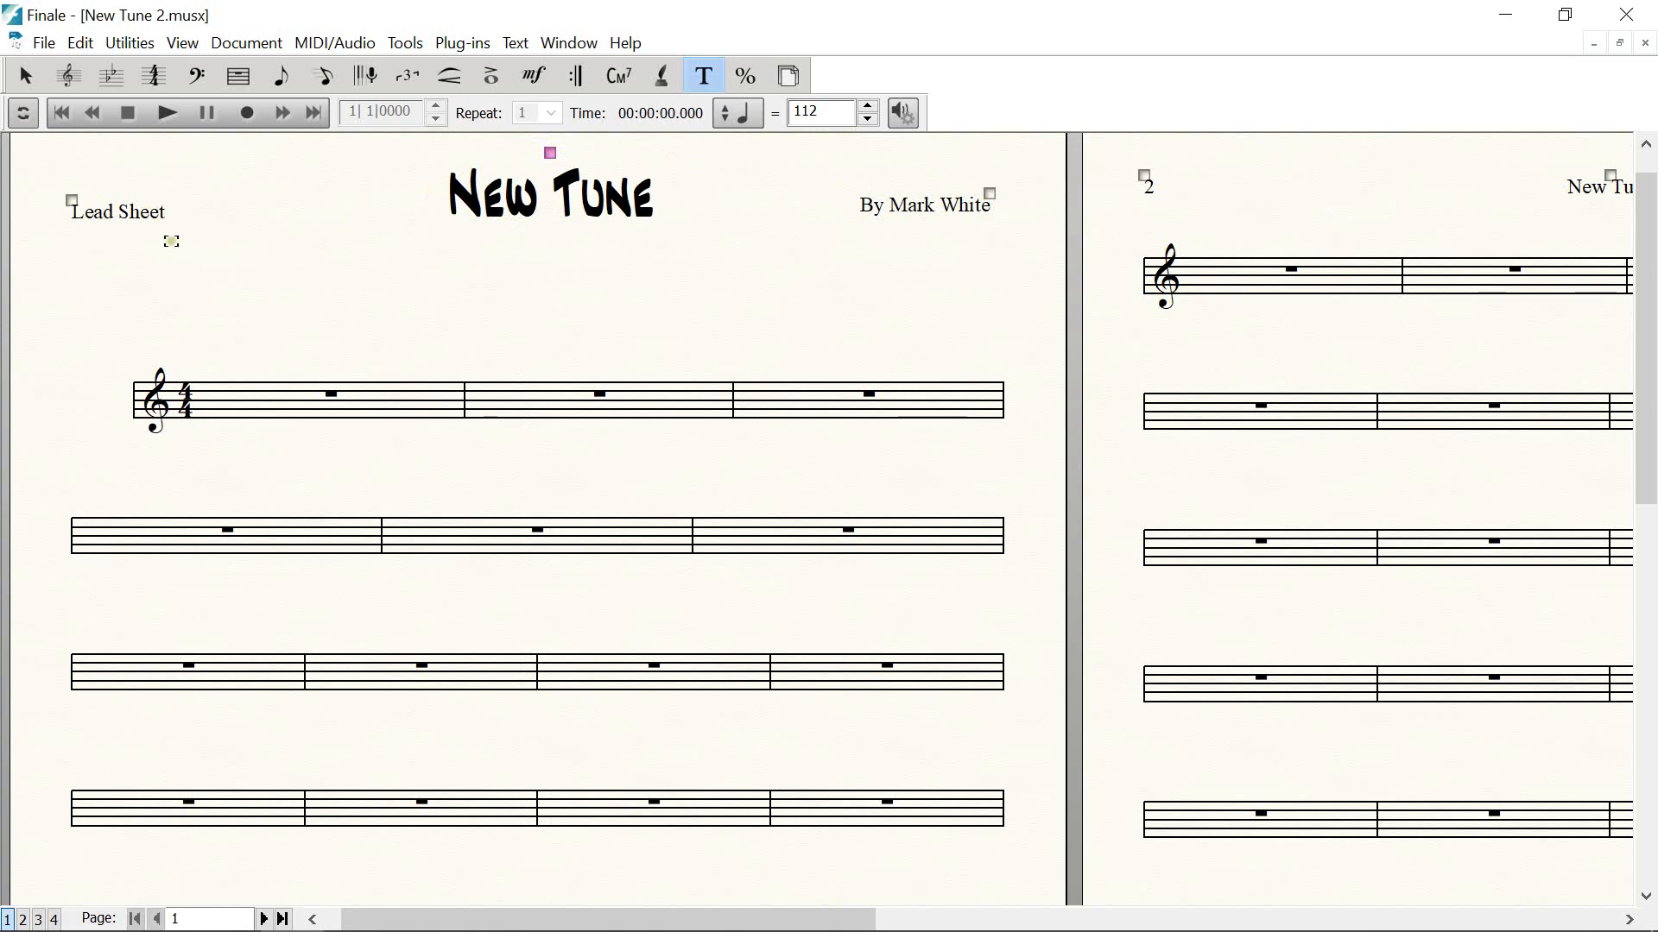
pyautogui.moveTo(1484, 159); pyautogui.dragTo(1259, 179)
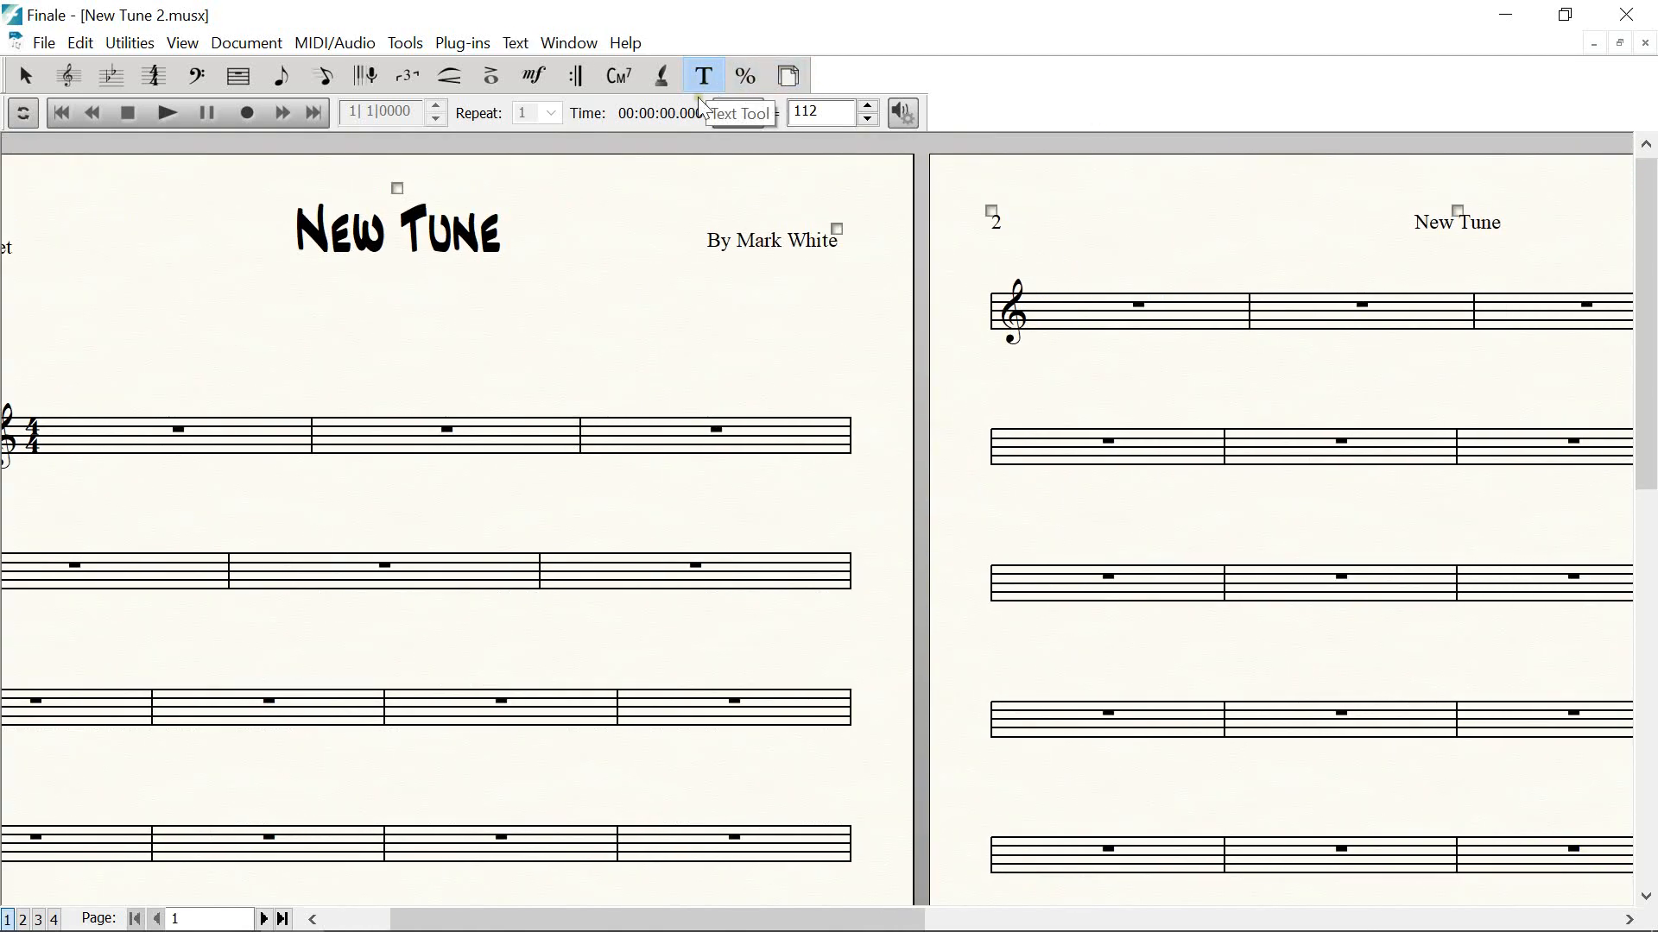
pyautogui.click(536, 77)
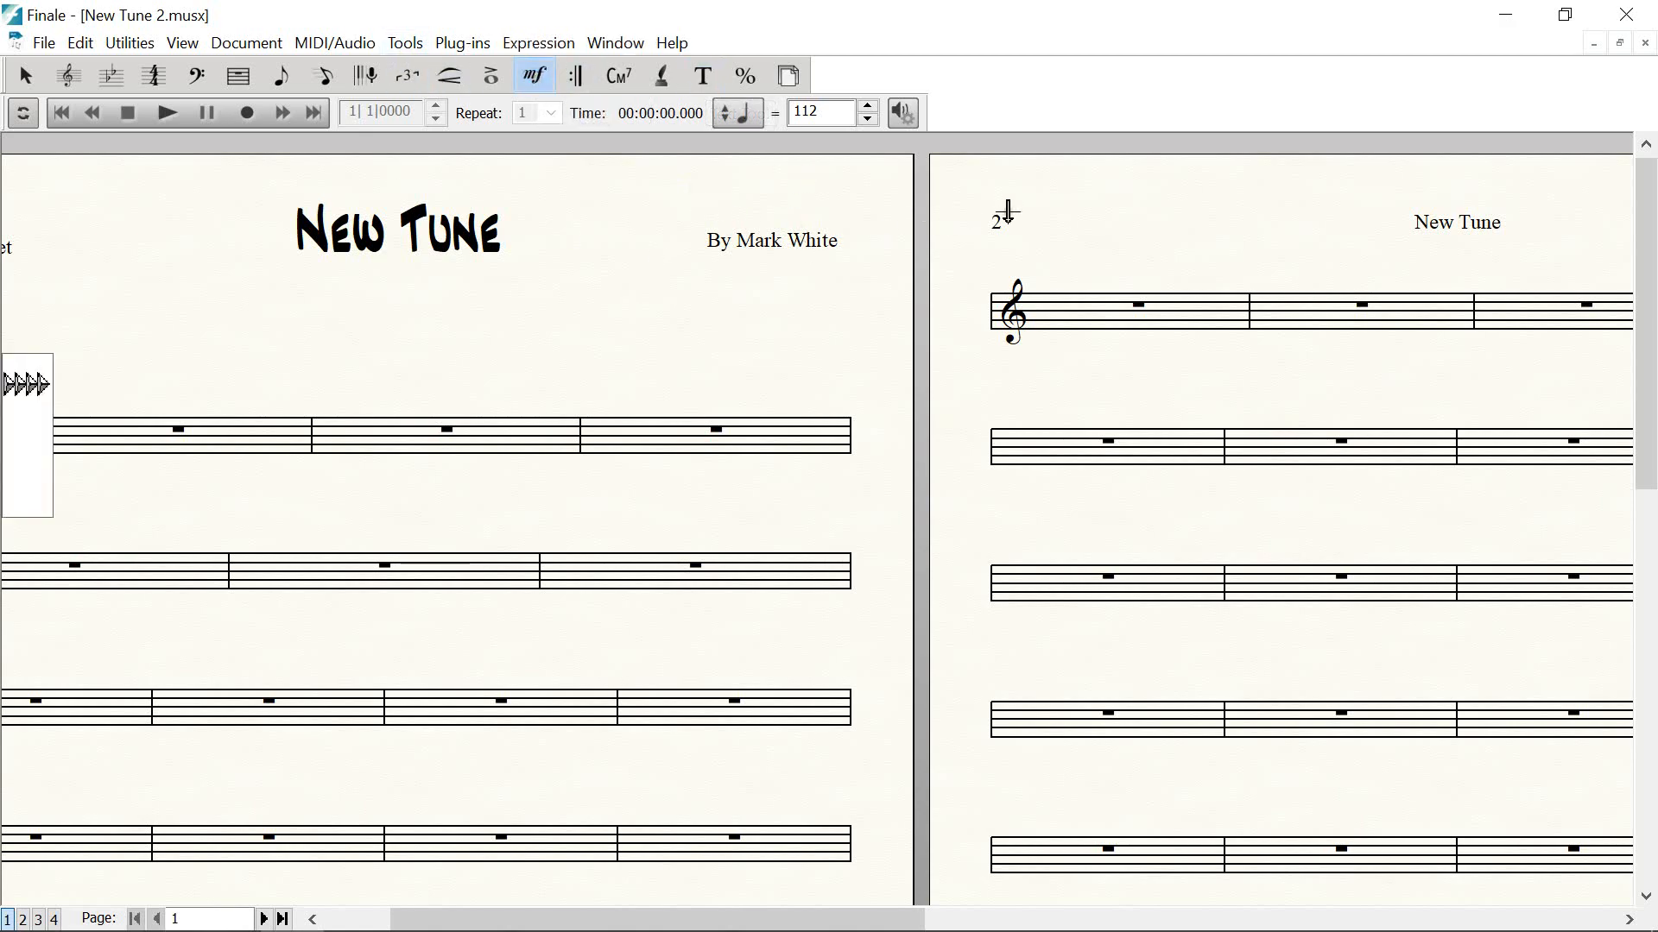
pyautogui.moveTo(500, 356); pyautogui.dragTo(644, 371)
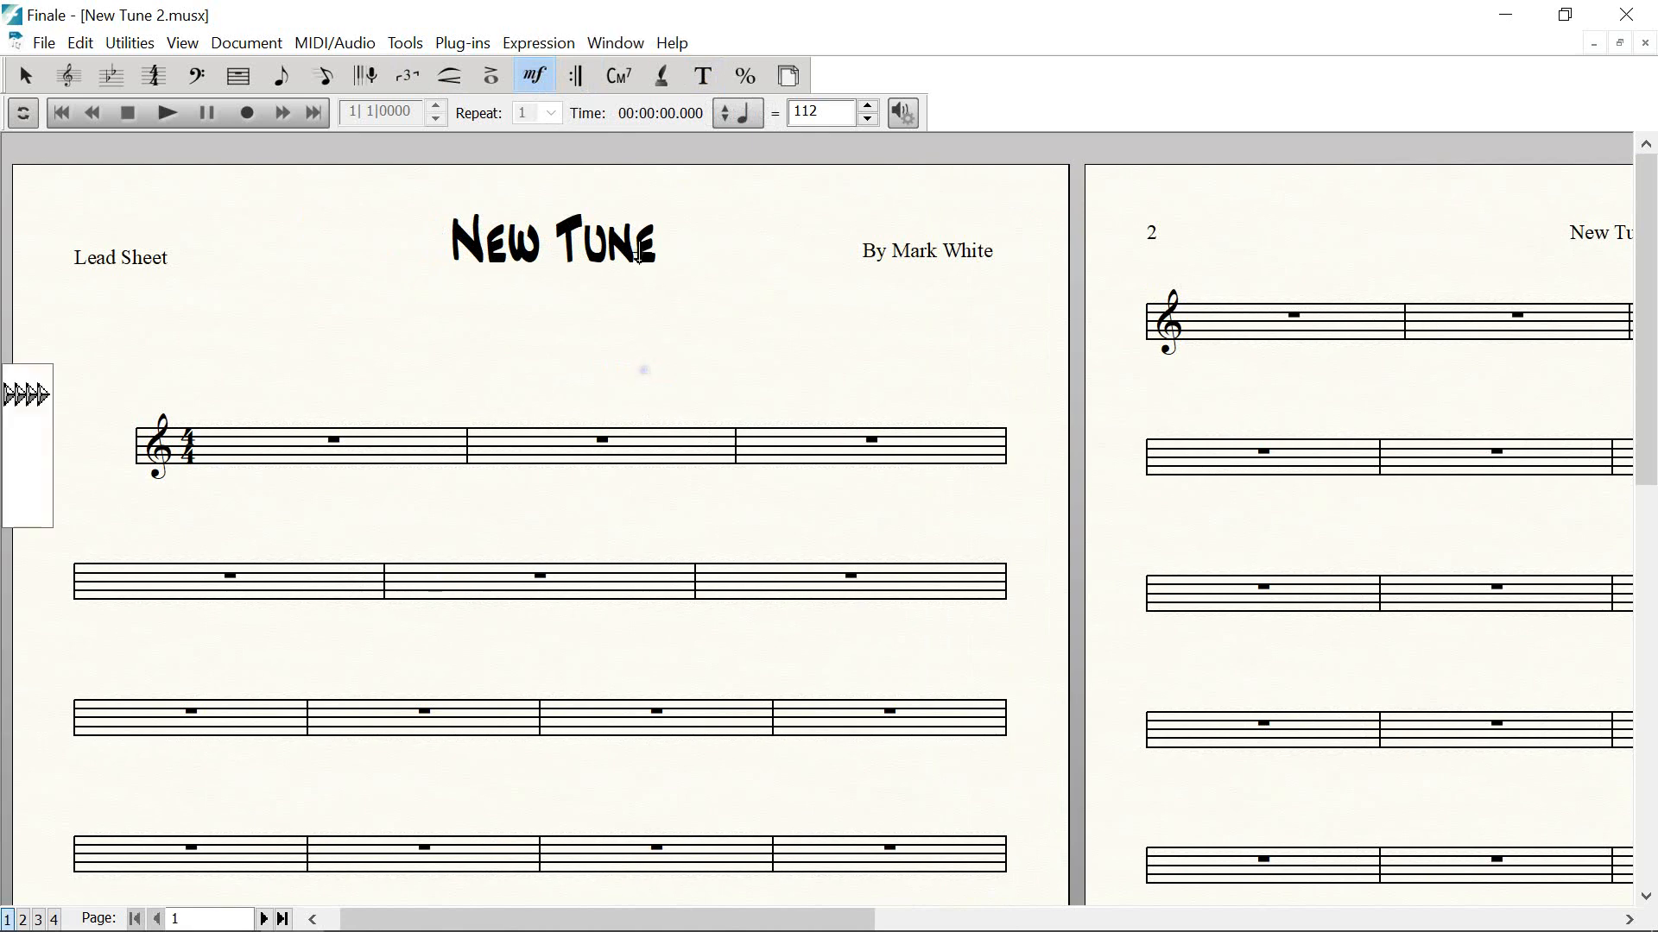
pyautogui.click(704, 77)
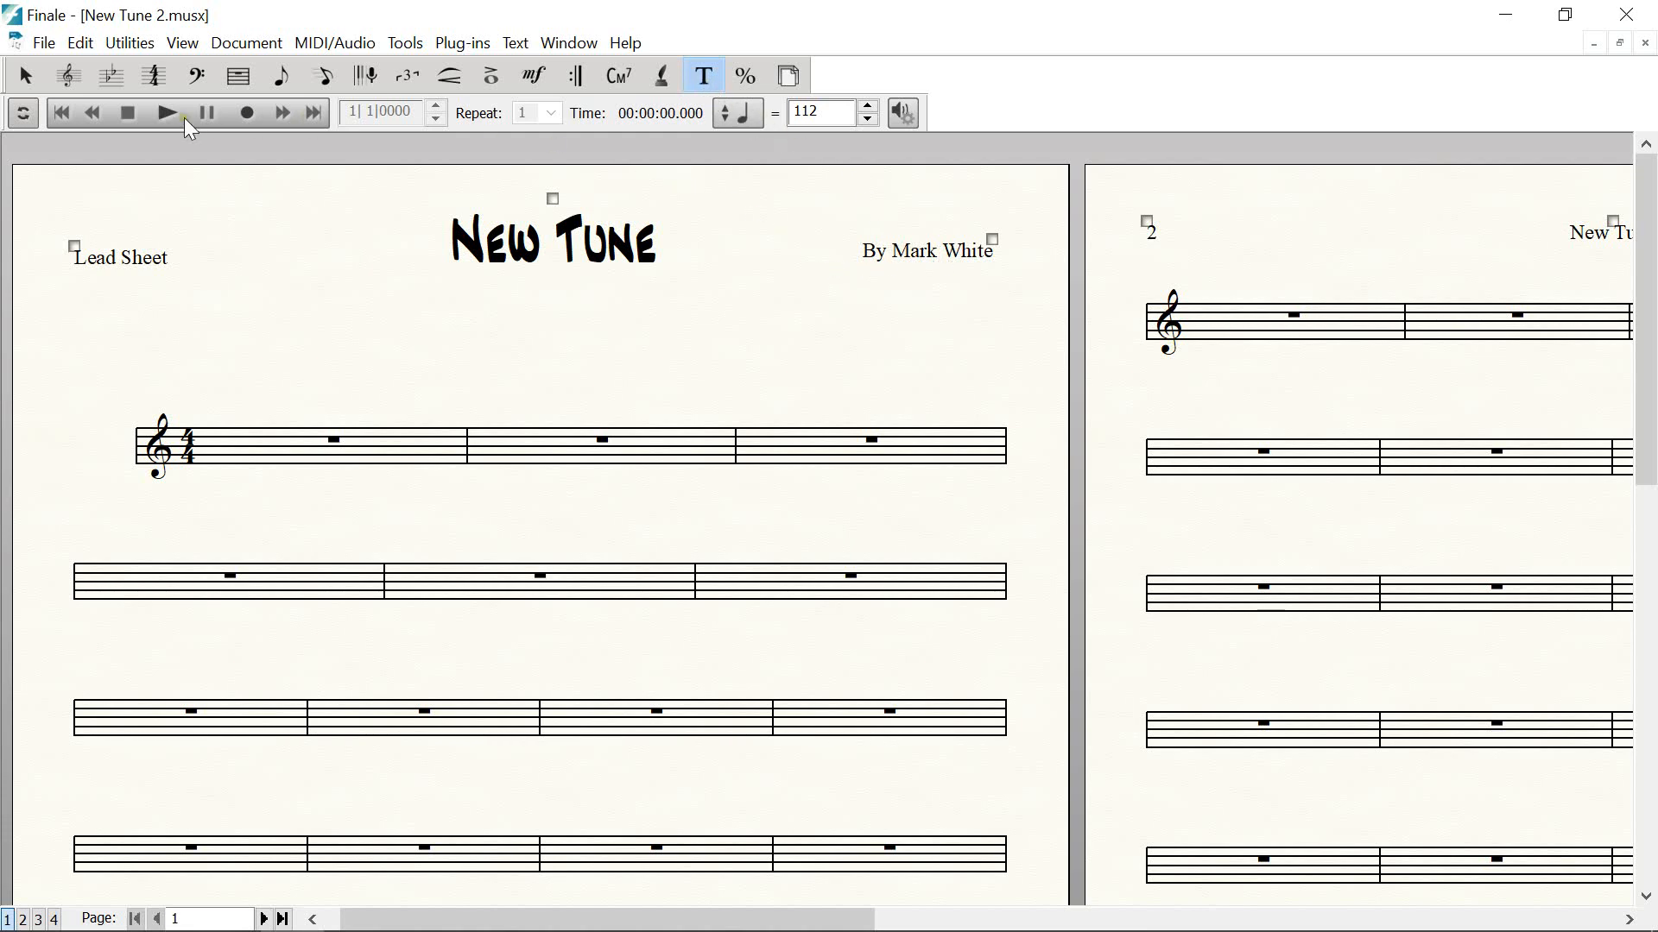
# Open the font selection for text blocks in the Fonts category of the Document Options
pyautogui.click(243, 45)
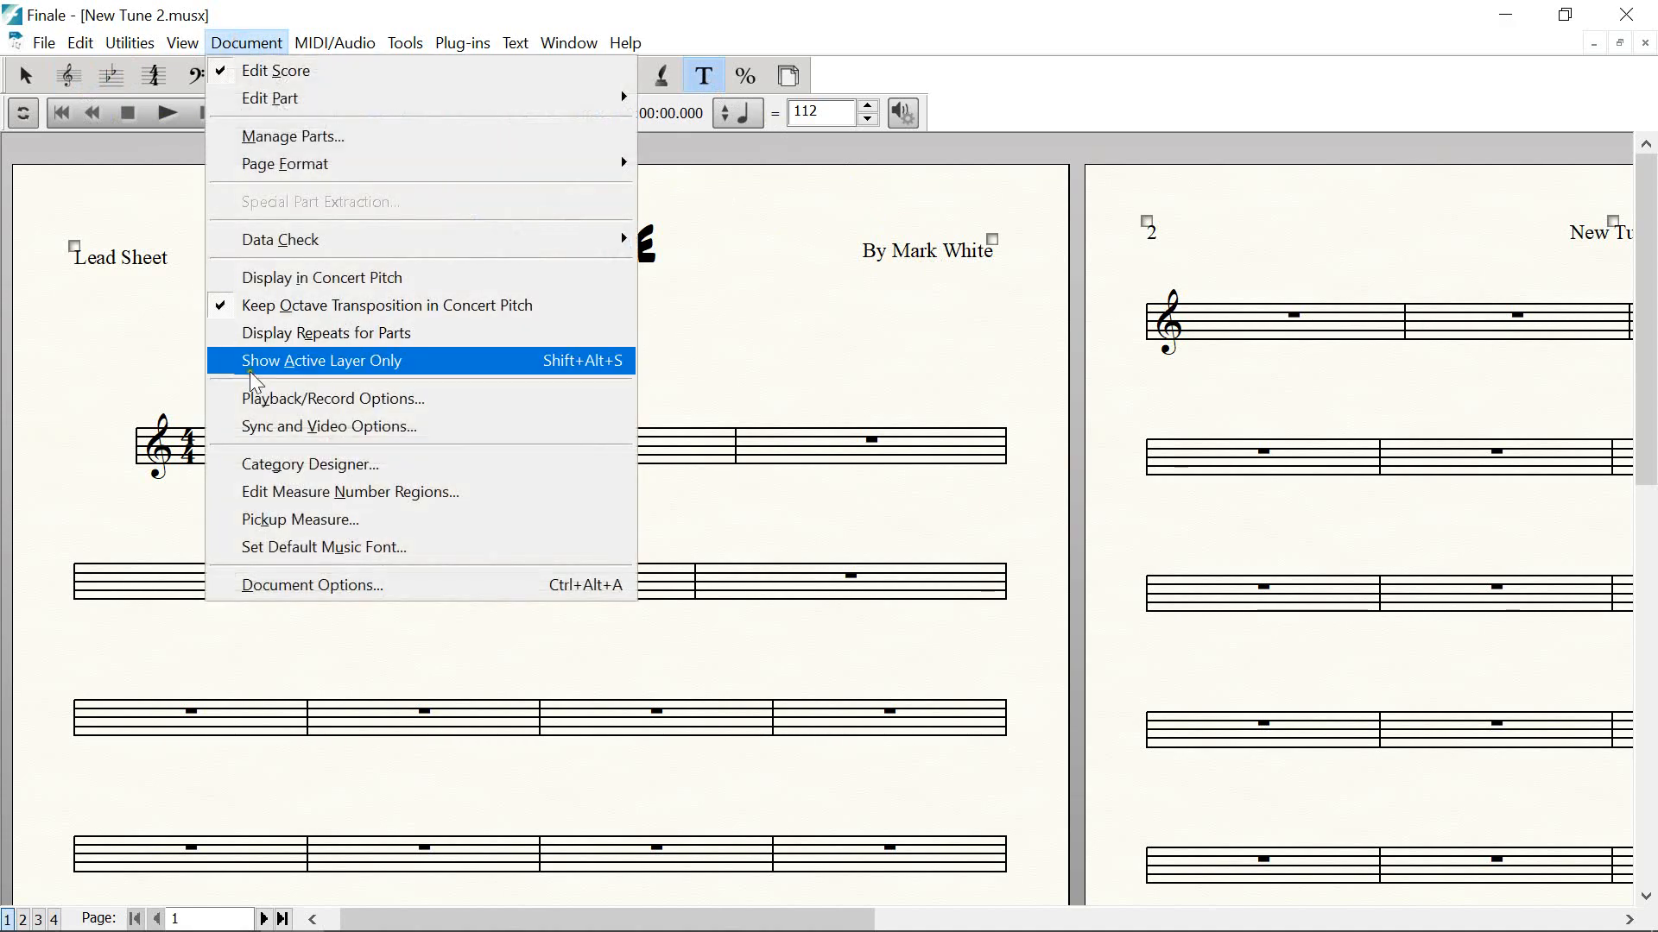
pyautogui.click(295, 586)
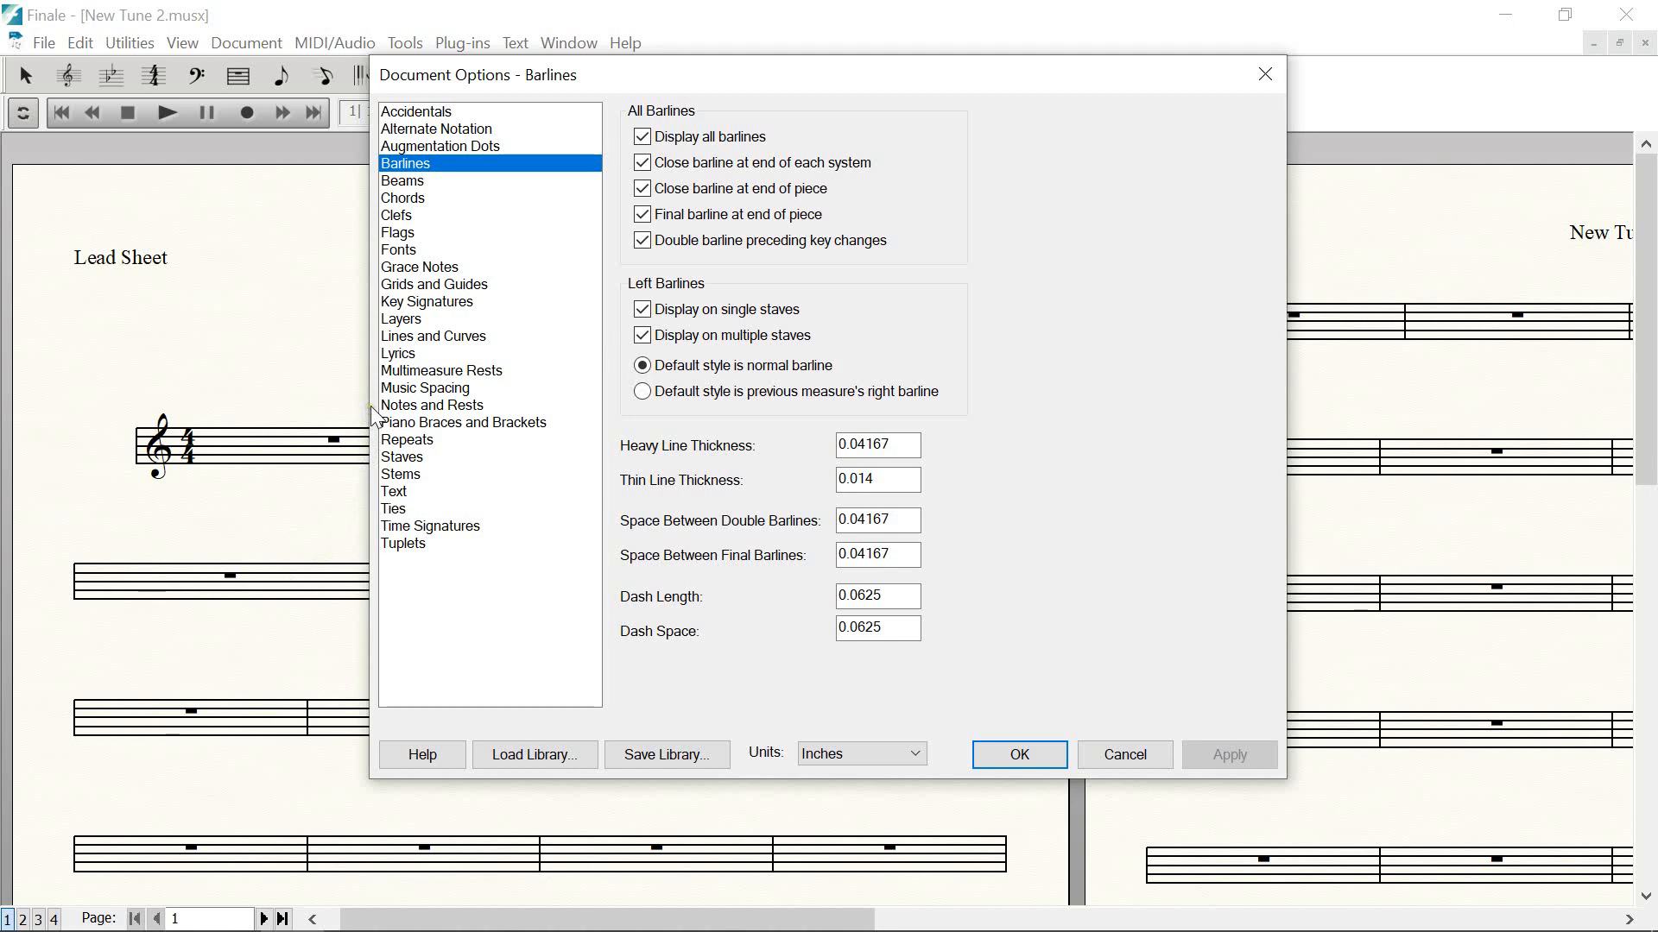
pyautogui.click(400, 250)
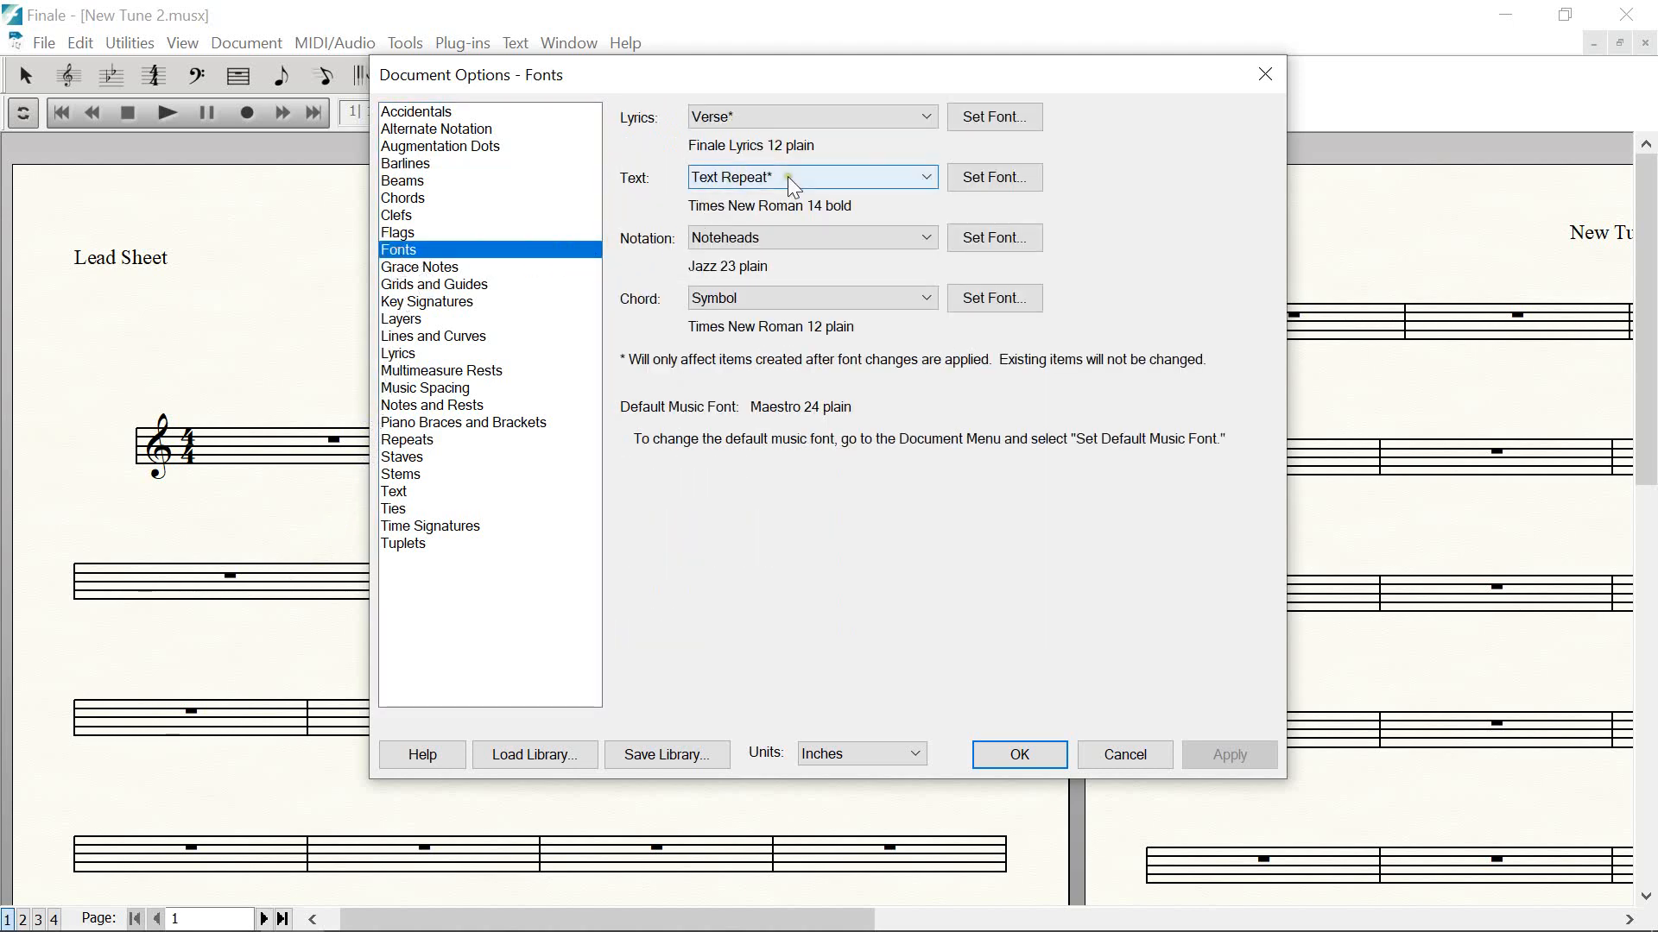
pyautogui.click(832, 179)
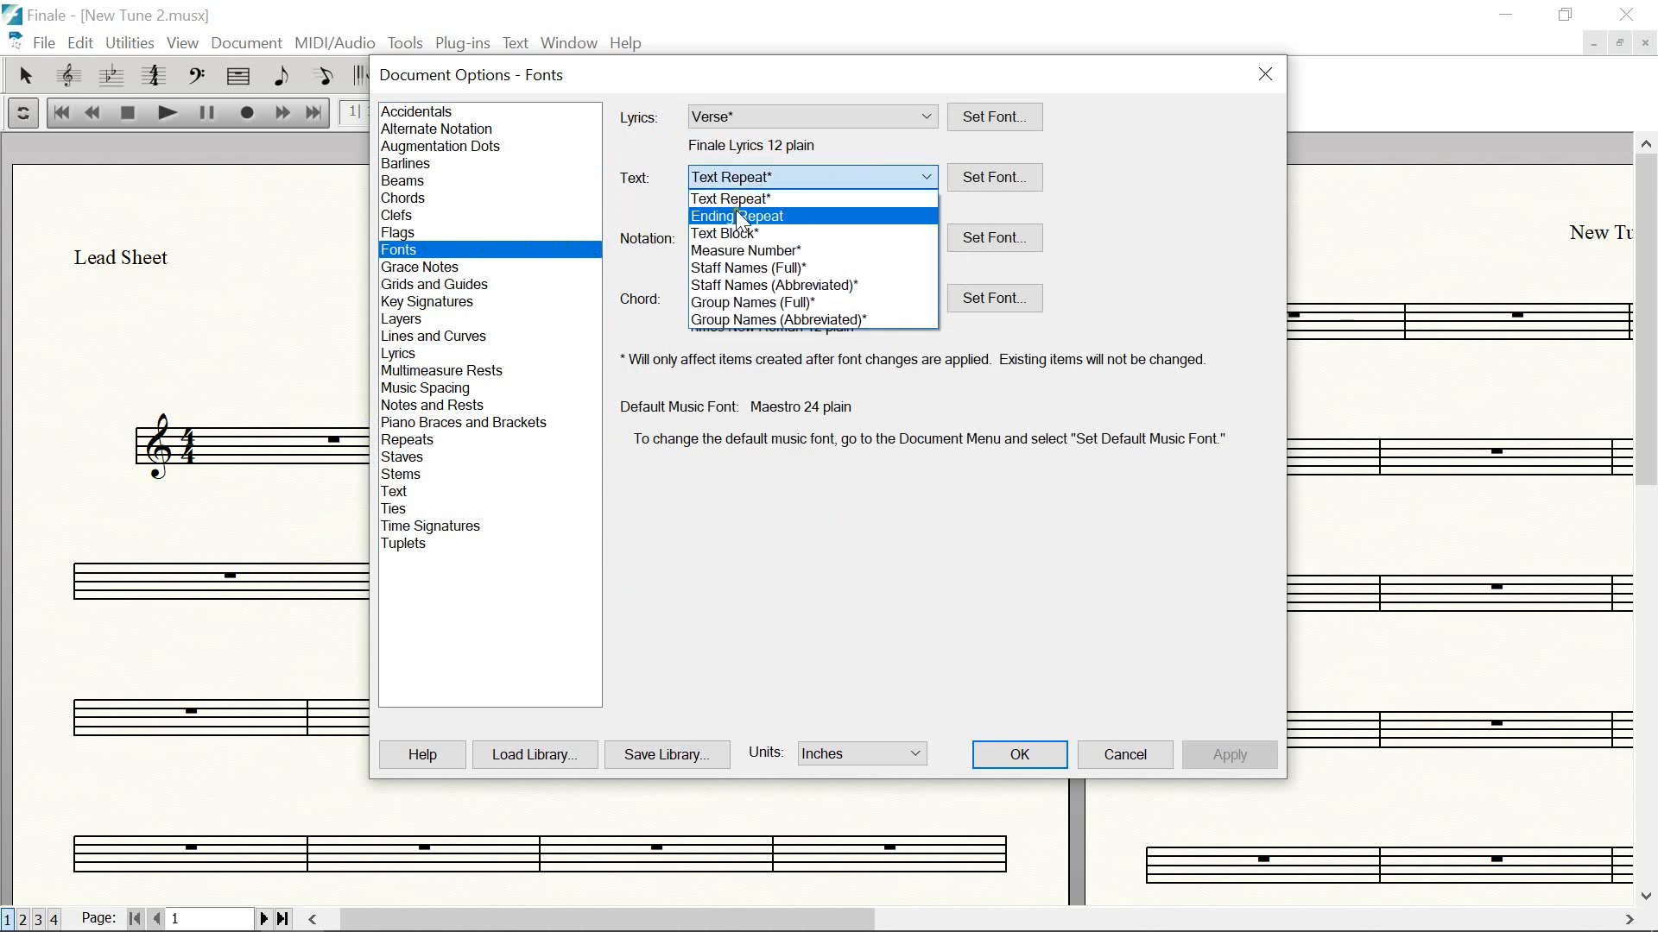
pyautogui.click(736, 234)
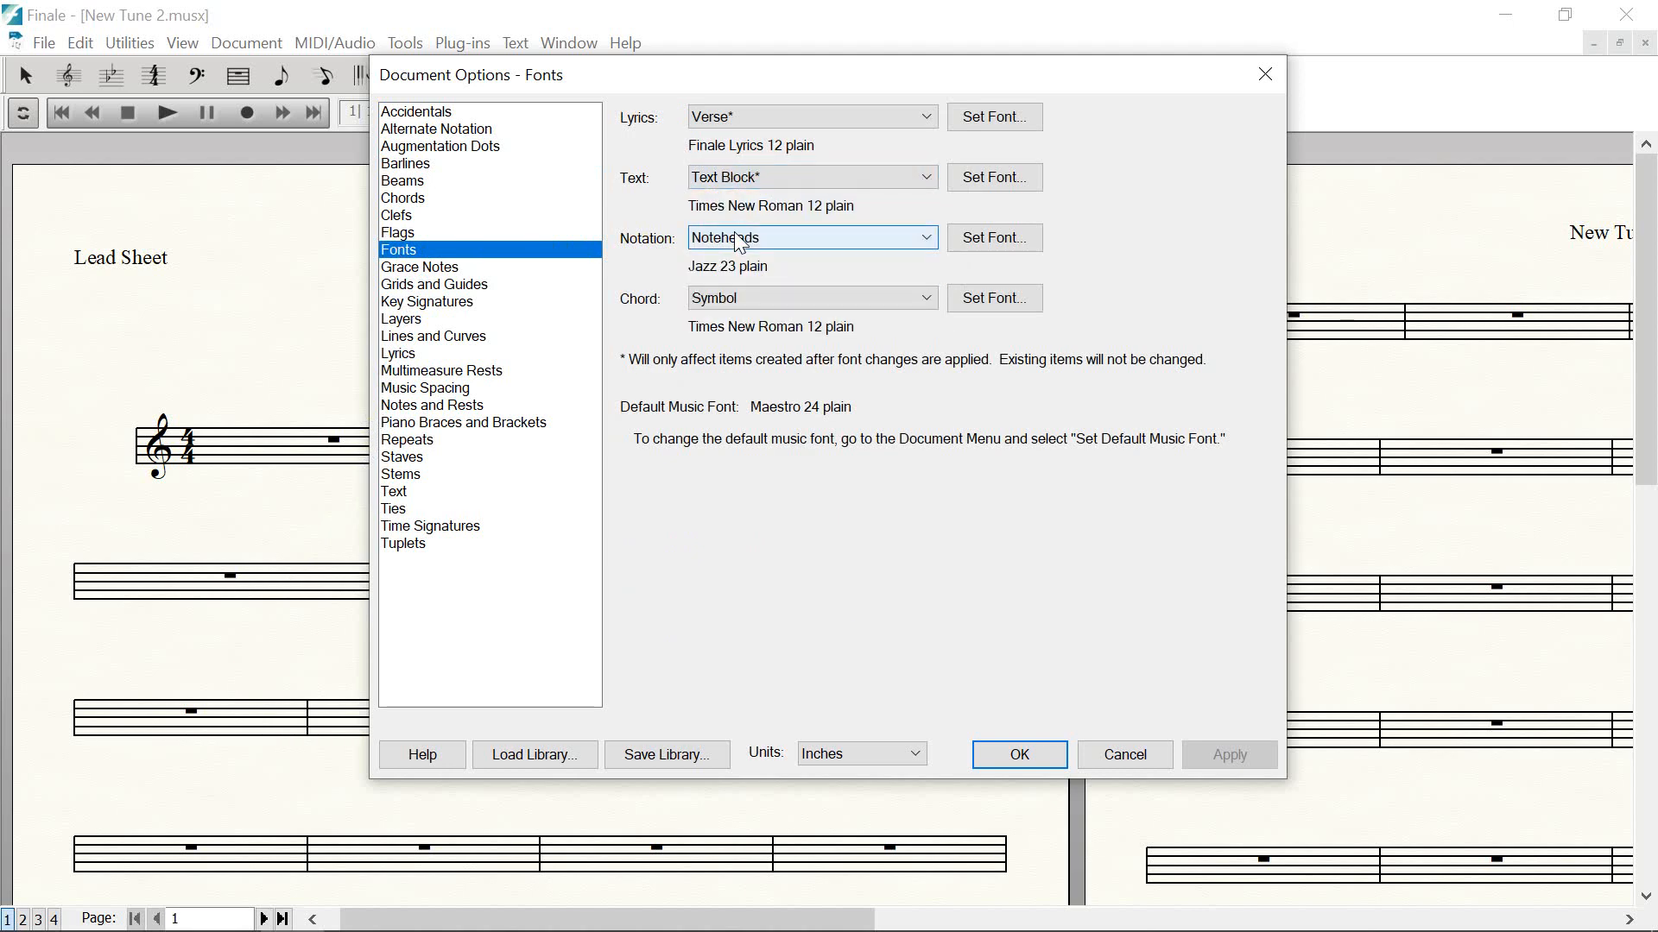
pyautogui.click(982, 178)
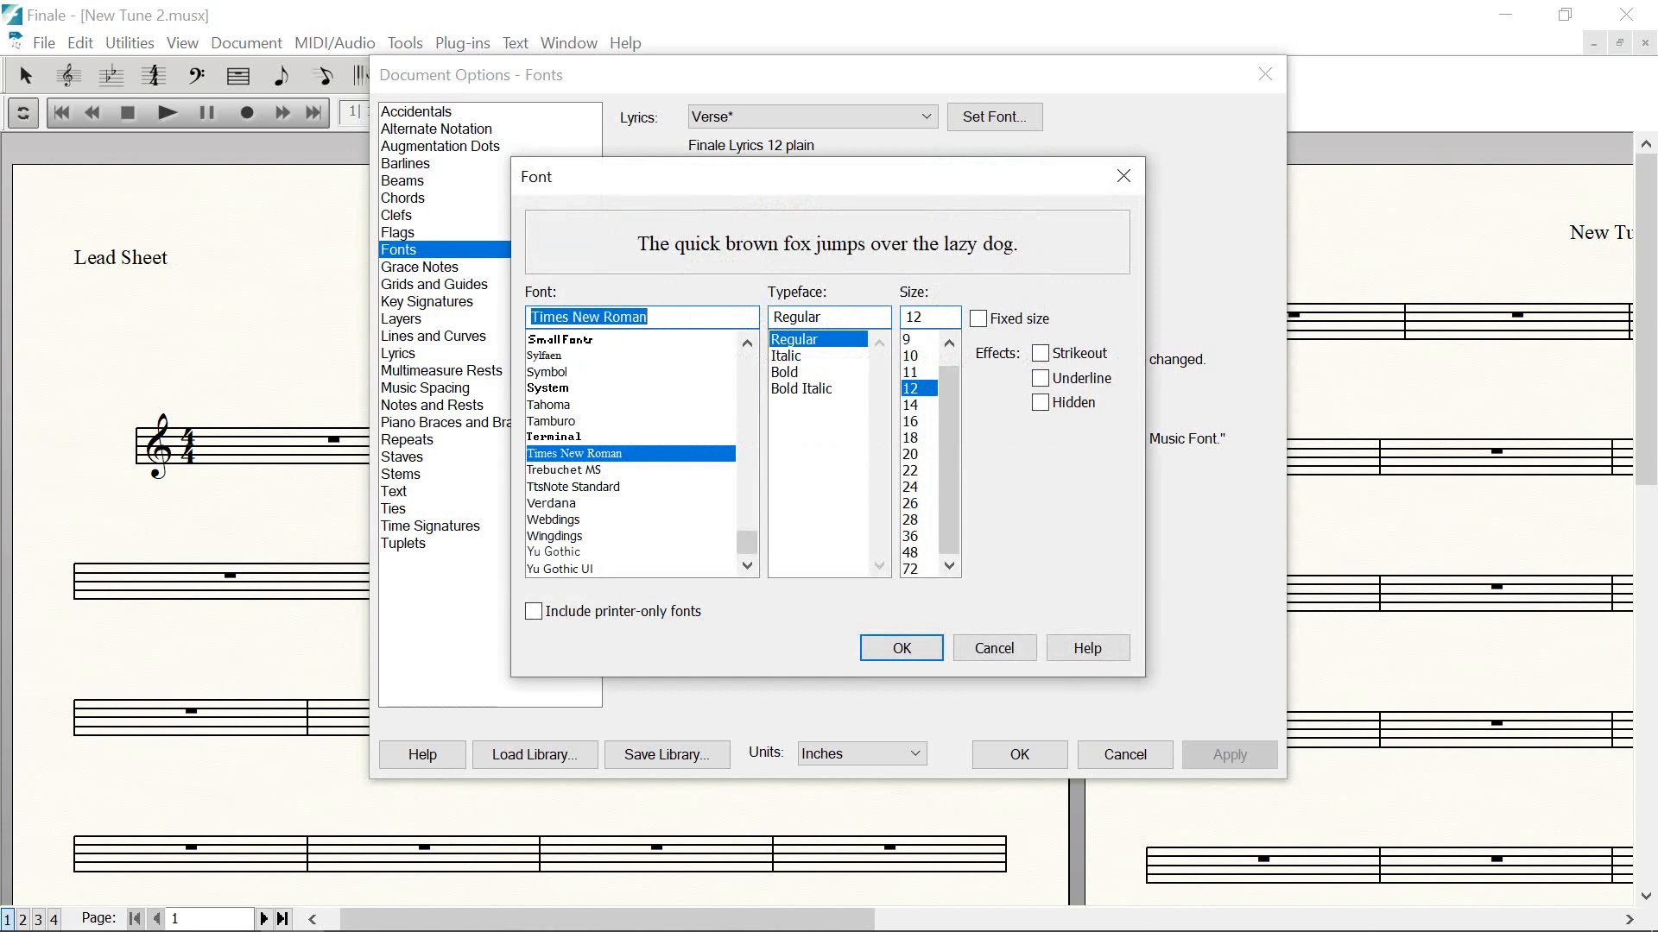
# Set the default text block font to Arial, Bold, size 16, and apply the document options
pyautogui.write('a')
pyautogui.click(567, 339)
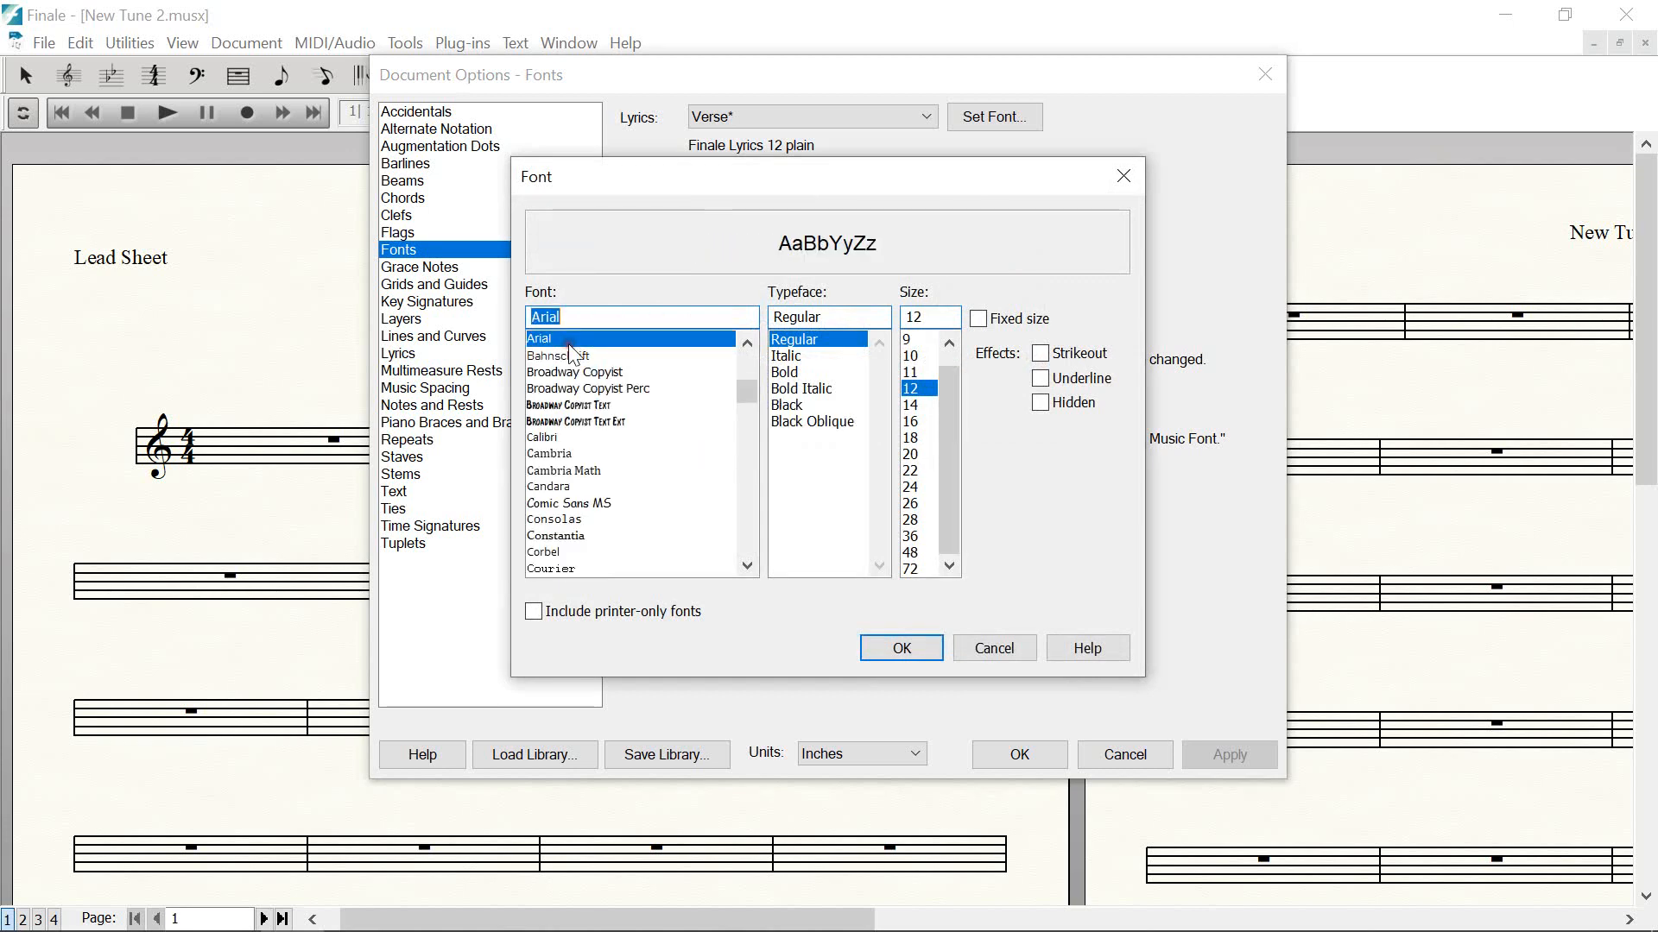
pyautogui.click(791, 371)
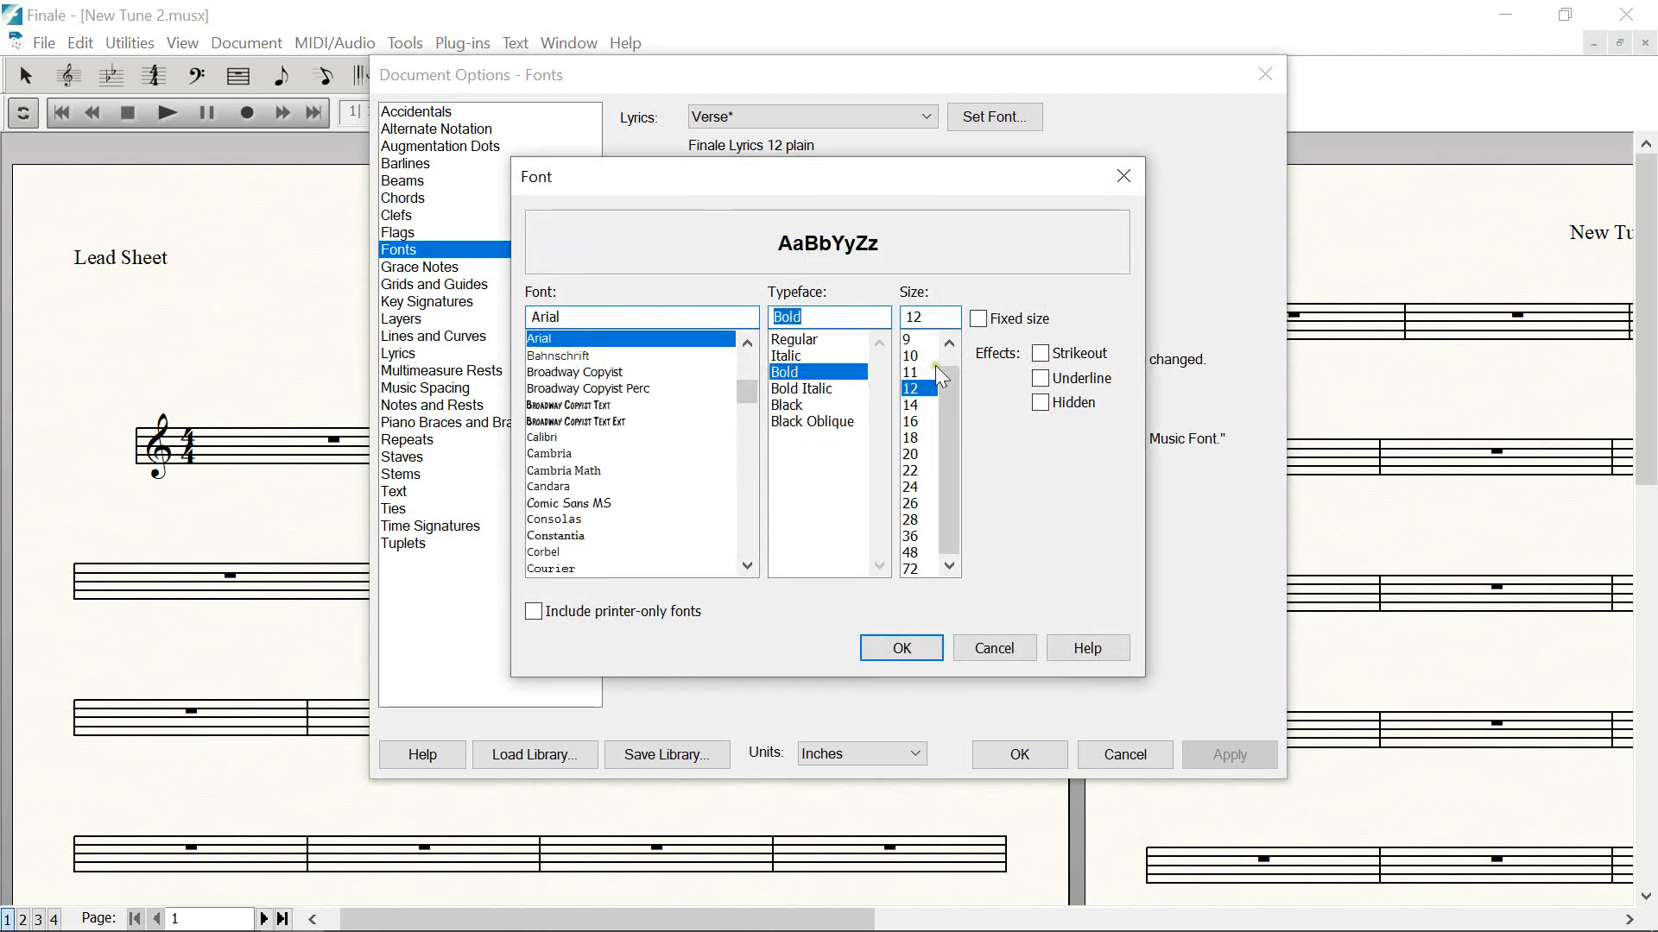
pyautogui.click(910, 421)
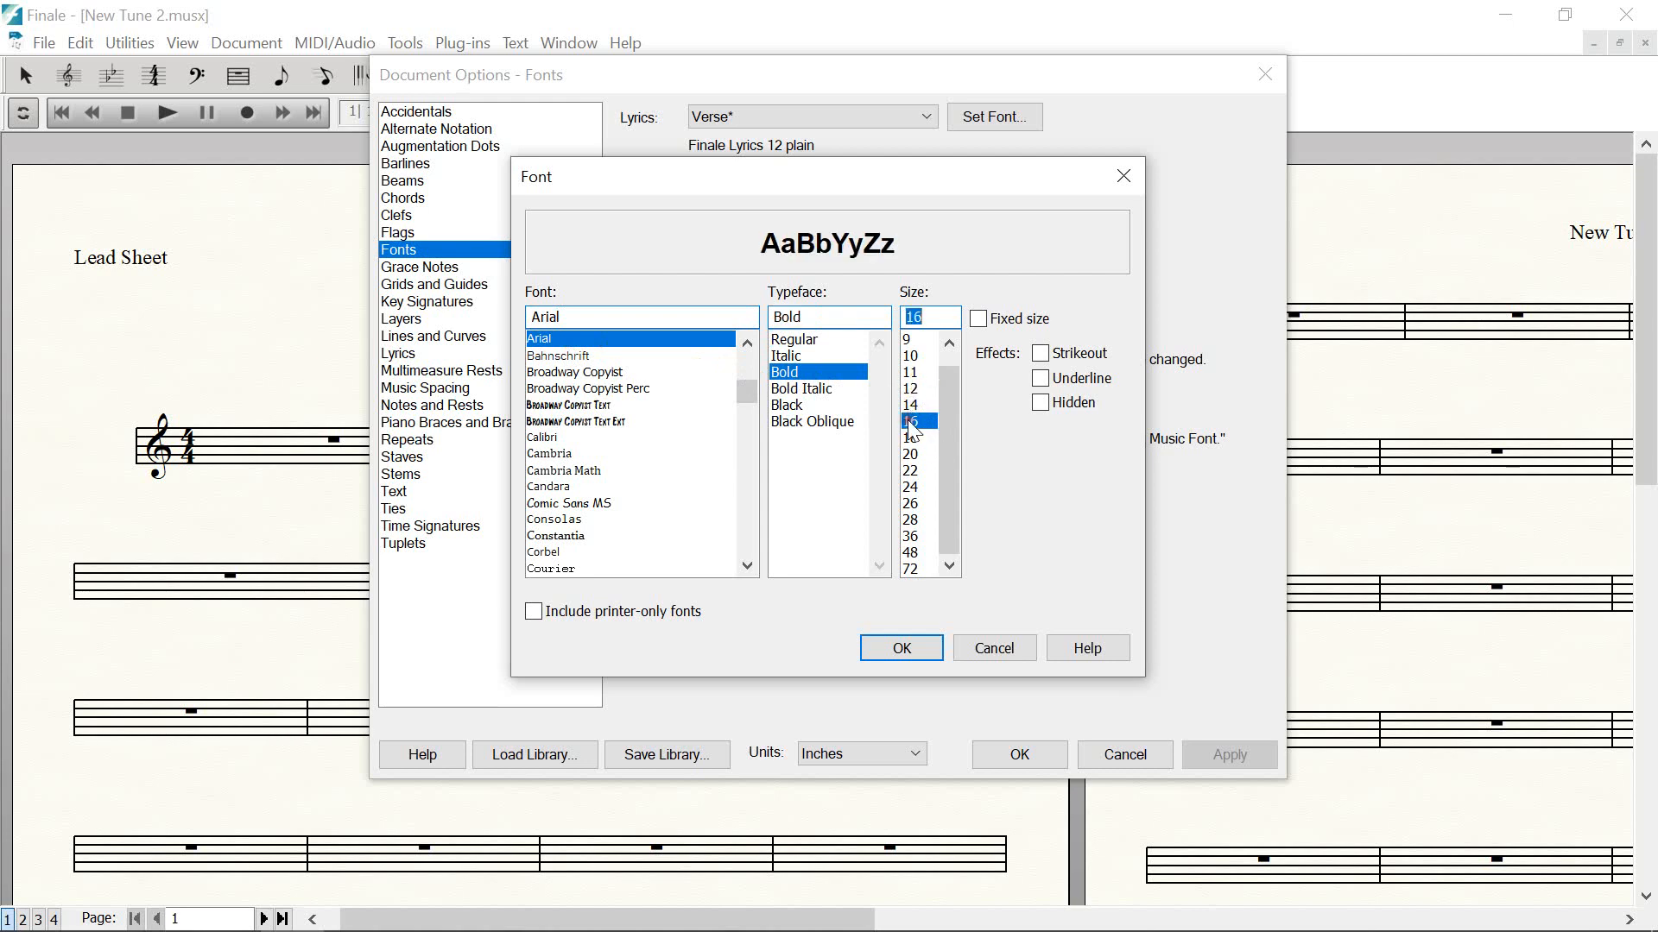
pyautogui.click(901, 648)
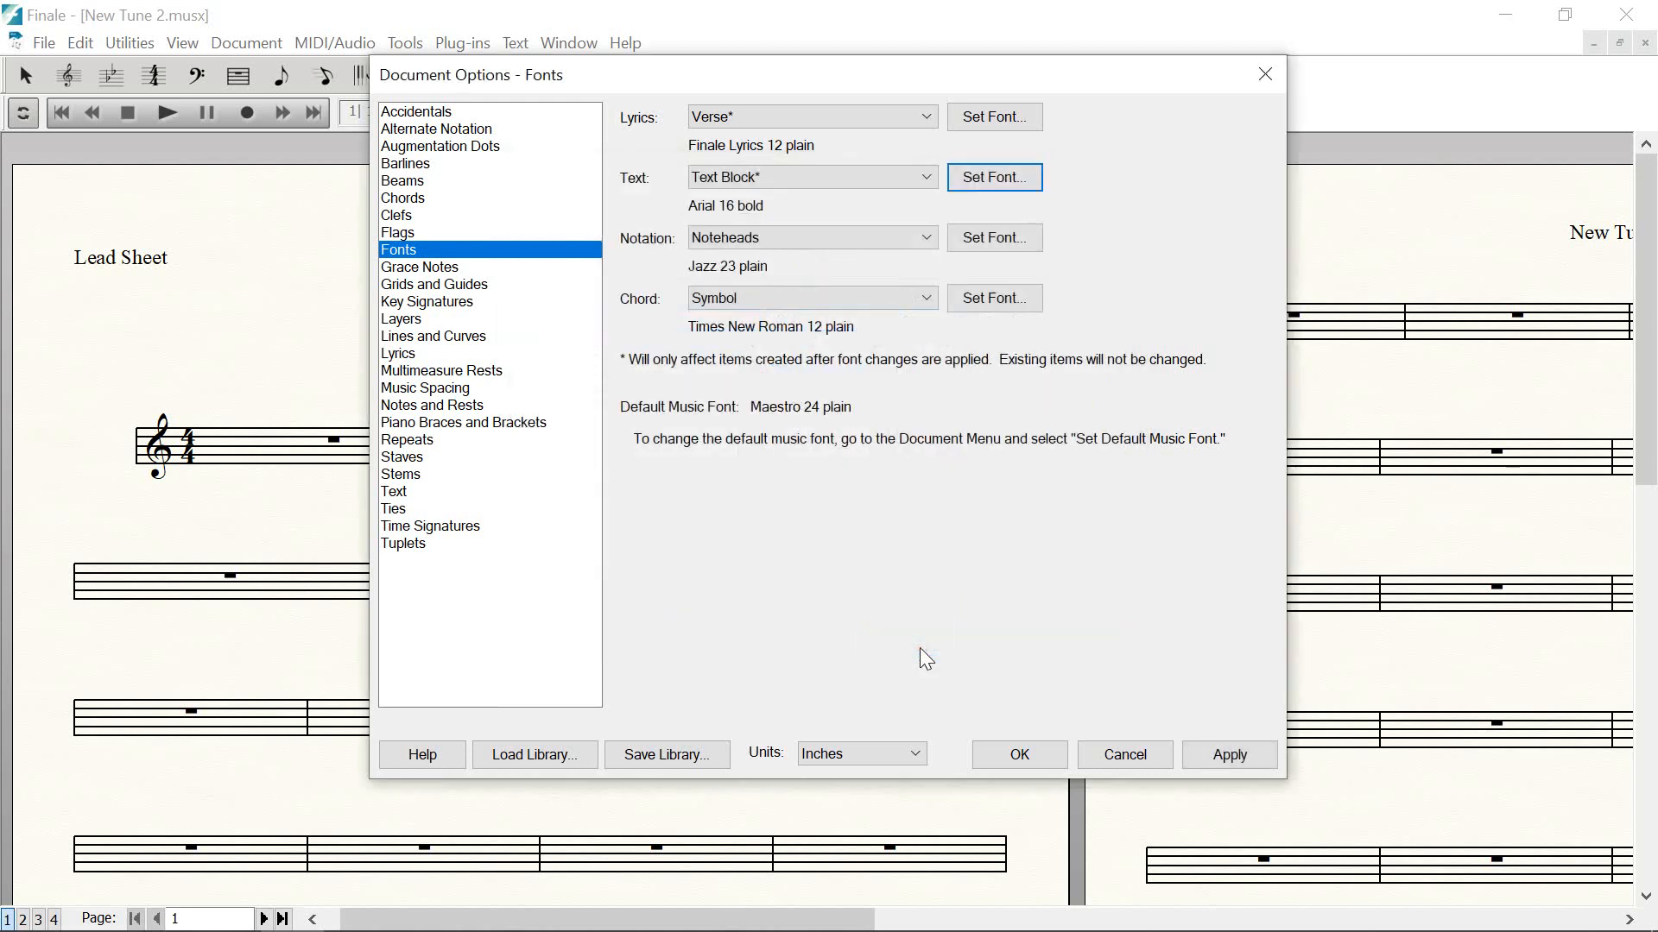
pyautogui.click(1224, 757)
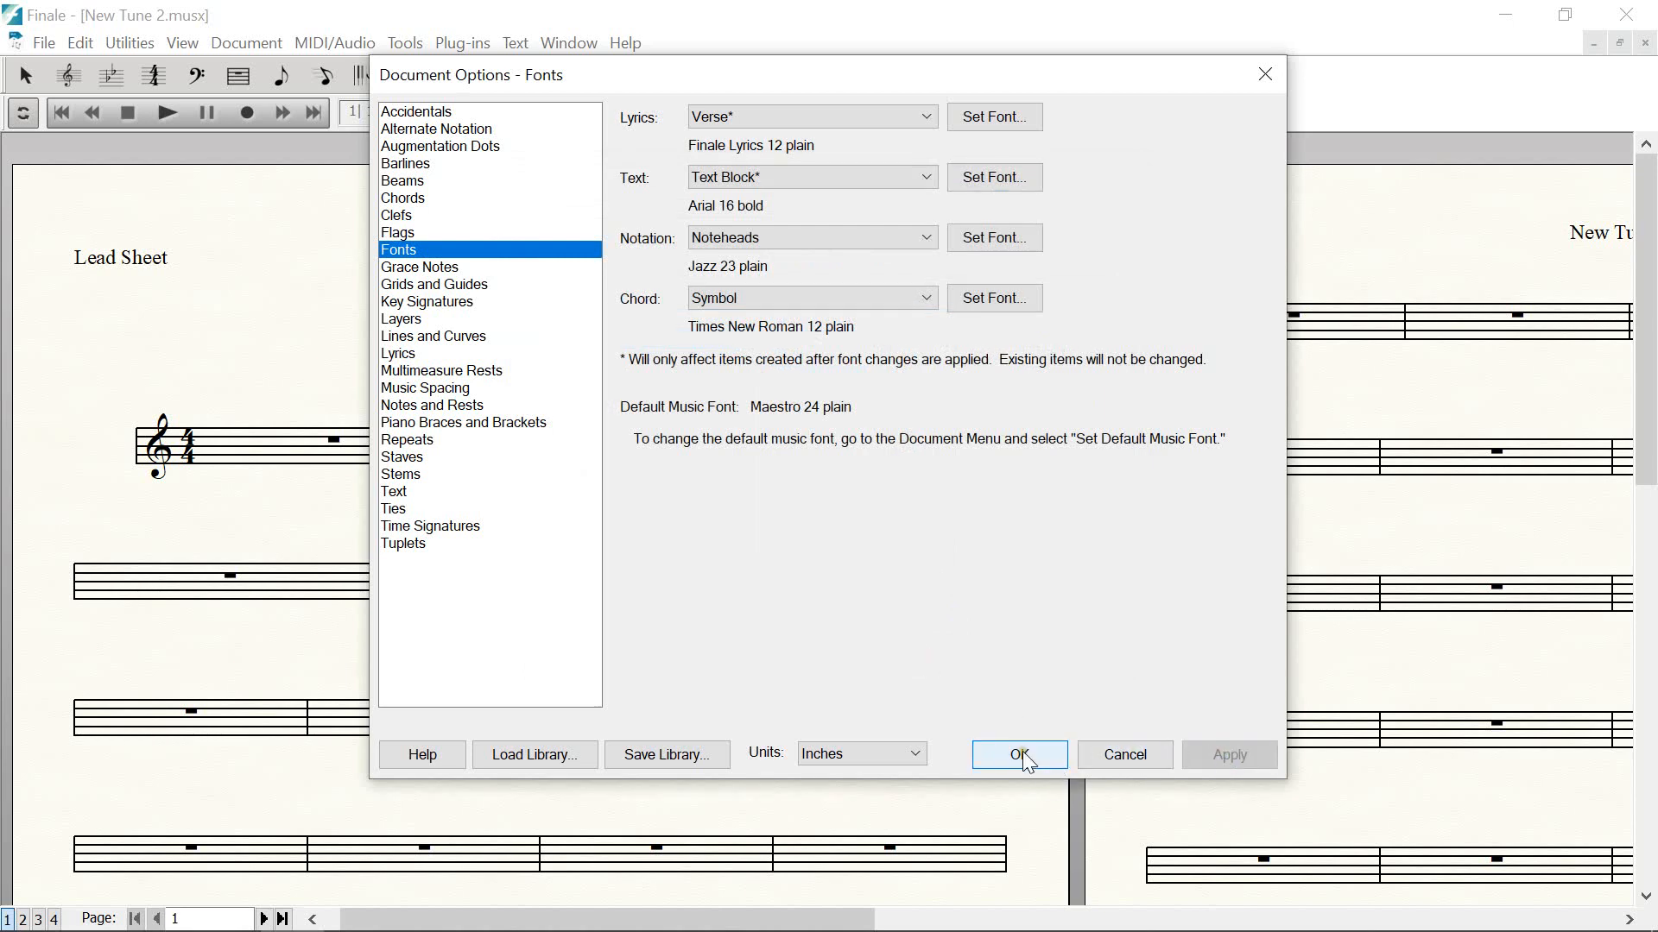
pyautogui.click(1019, 755)
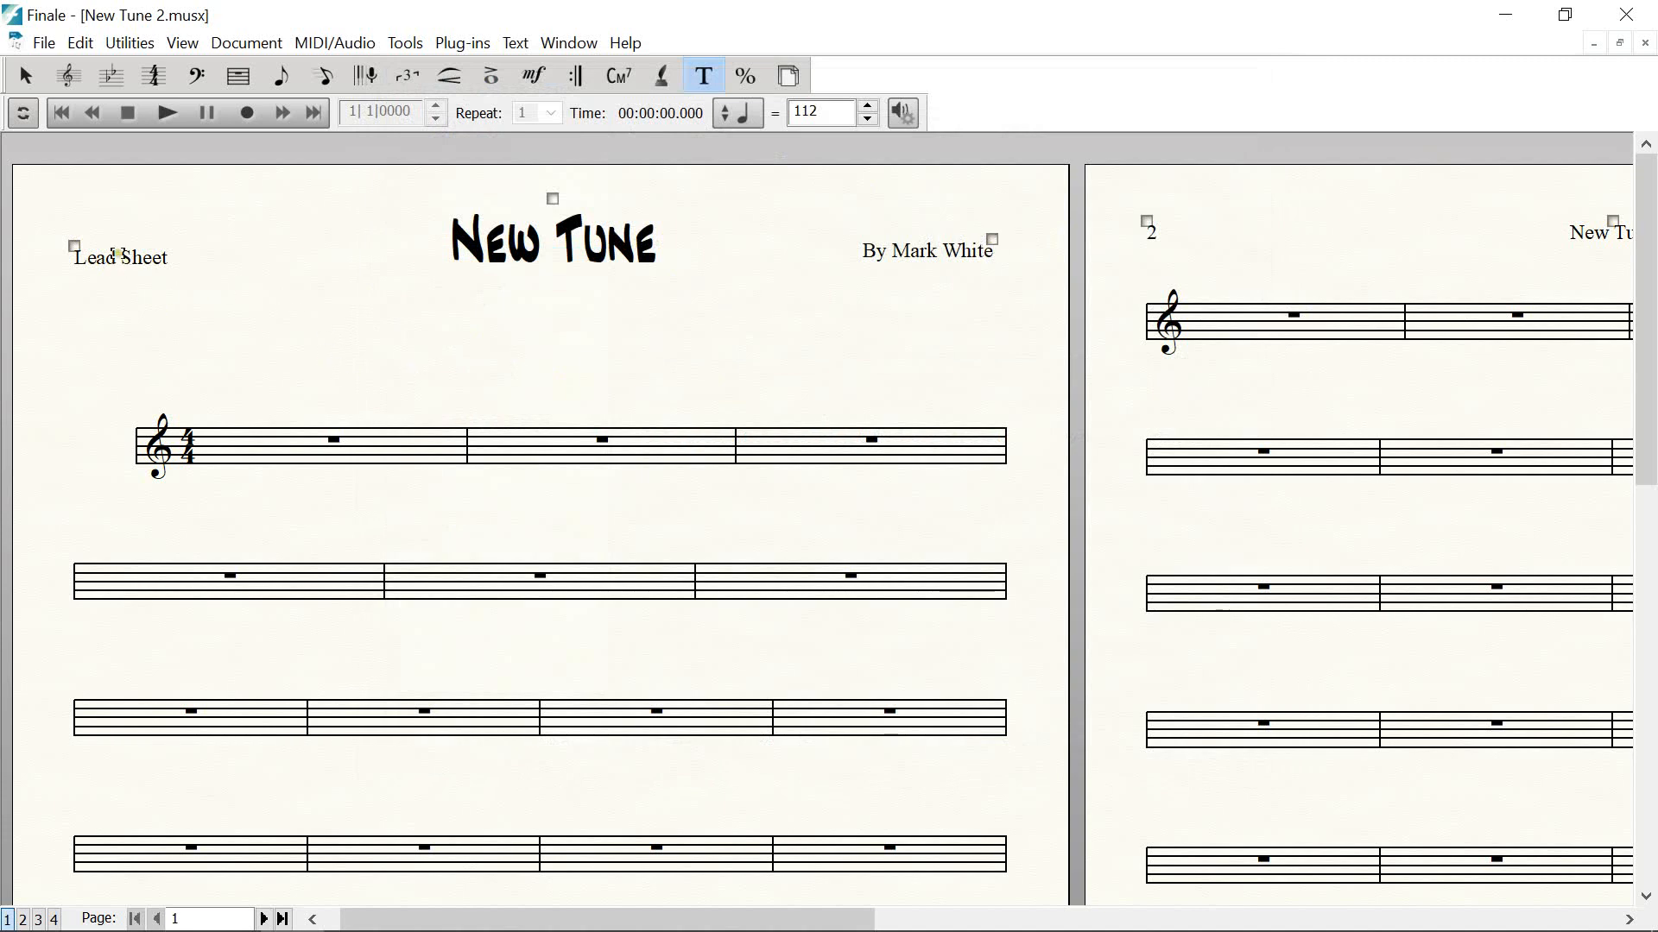
# Delete the Lead Sheet text and the composer credit from the first page
pyautogui.click(74, 246)
pyautogui.press('Delete')
pyautogui.click(992, 239)
pyautogui.press('Delete')
# Delete the page number and the tune title from the header of page 2
pyautogui.moveTo(1344, 219); pyautogui.dragTo(1059, 218)
pyautogui.click(862, 218)
pyautogui.press('Delete')
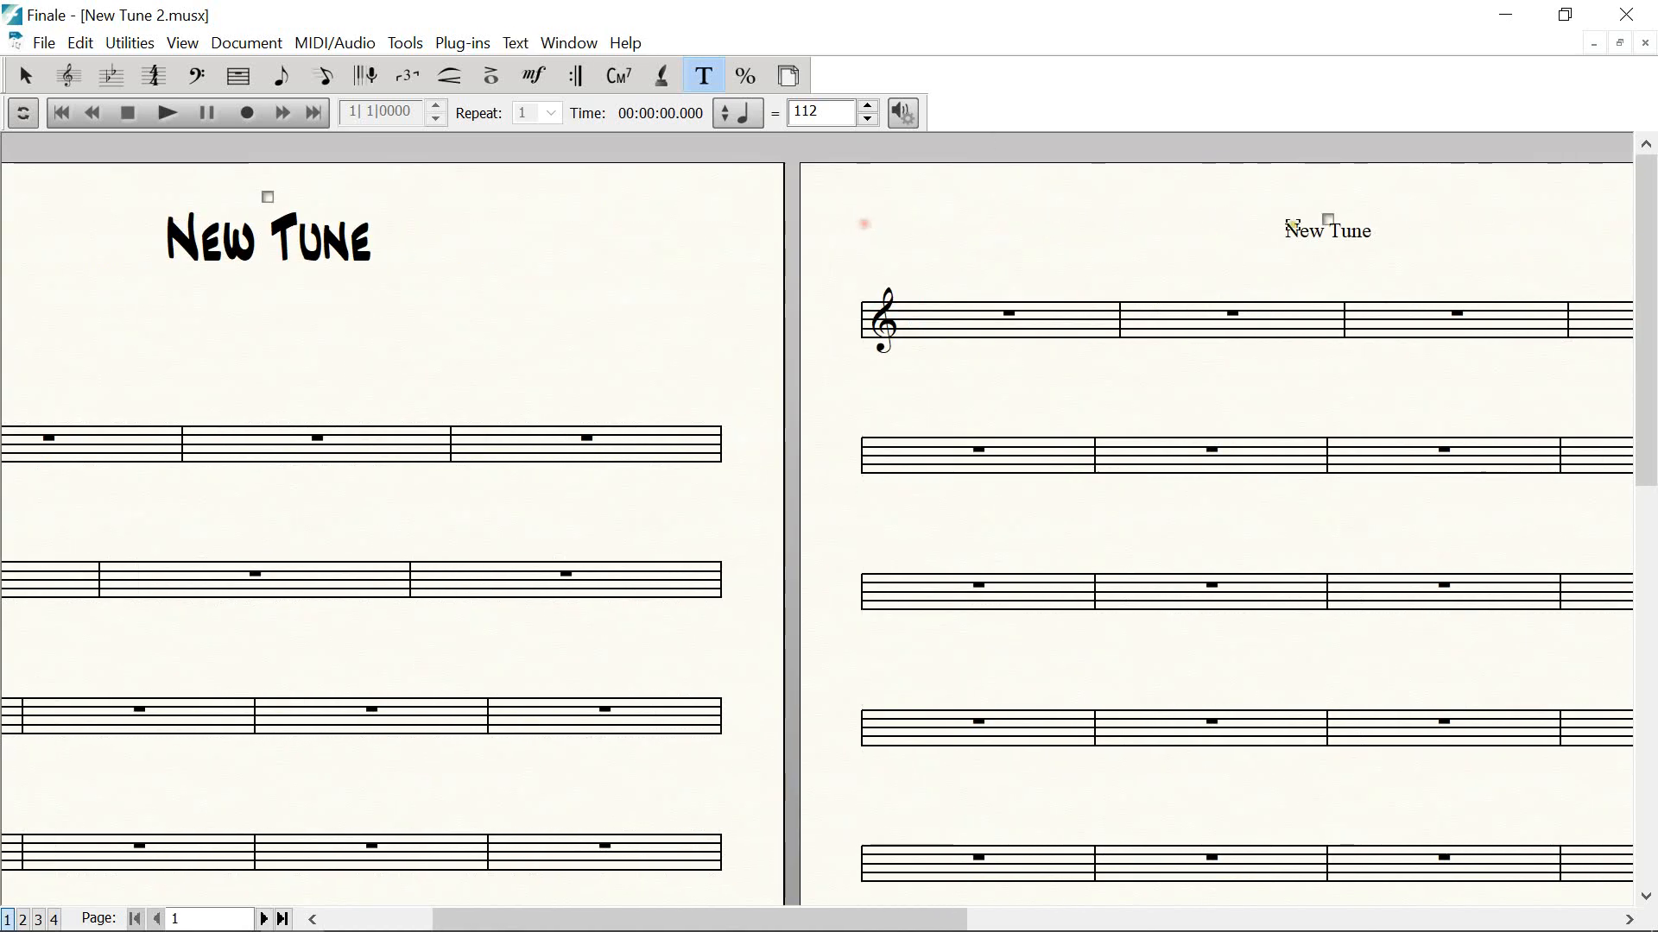
pyautogui.click(1327, 218)
pyautogui.press('Delete')
# Add a new text block reading "Lead Sheet" to the left of the title on the first page
pyautogui.moveTo(1164, 230); pyautogui.dragTo(840, 231)
pyautogui.moveTo(990, 223); pyautogui.dragTo(1651, 208)
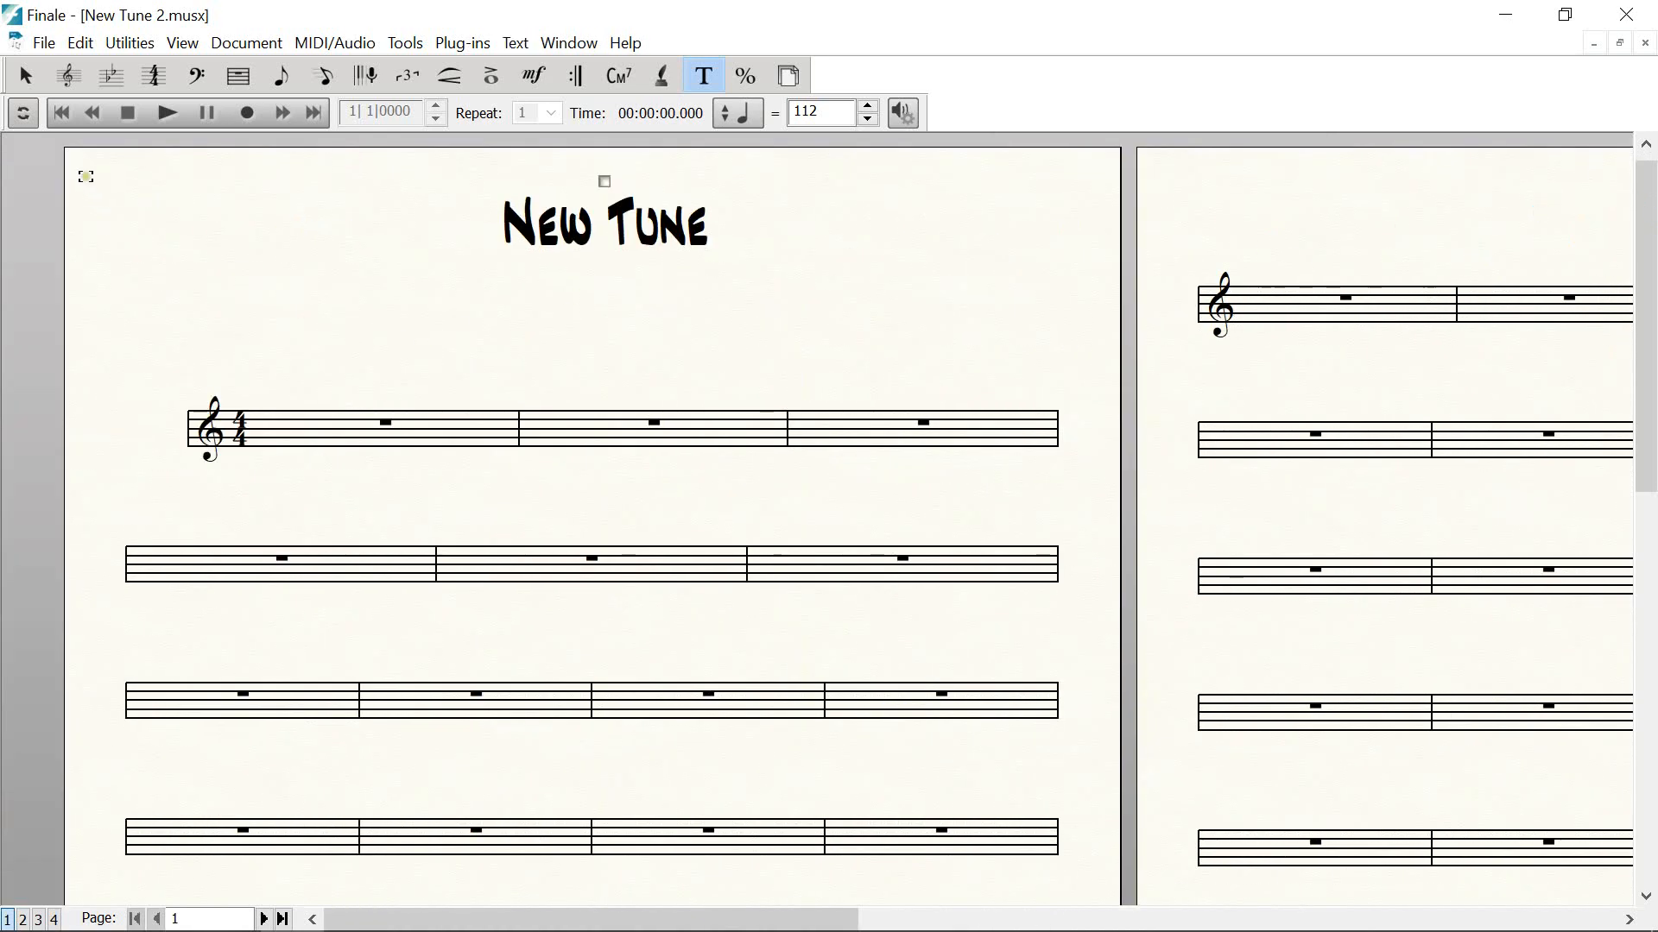
pyautogui.doubleClick(155, 190)
pyautogui.write('Lead Sheet')
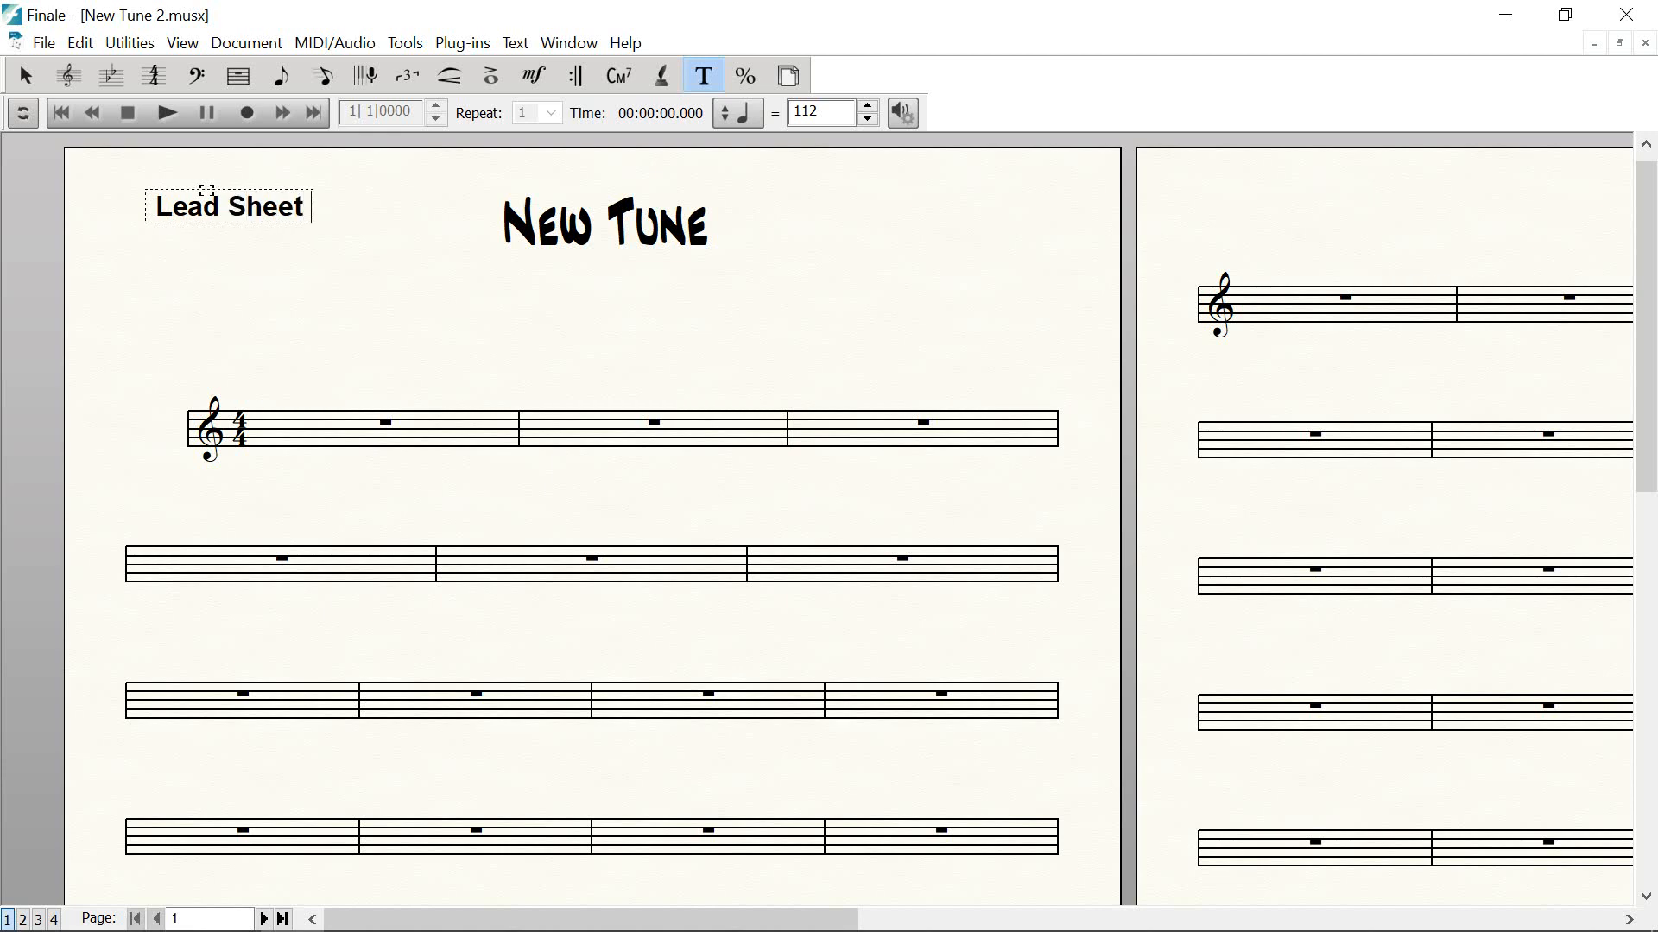
# Add a "by" credit with the composer's full name to the right of the title, and shift it slightly left
pyautogui.doubleClick(906, 207)
pyautogui.write('by Mark')
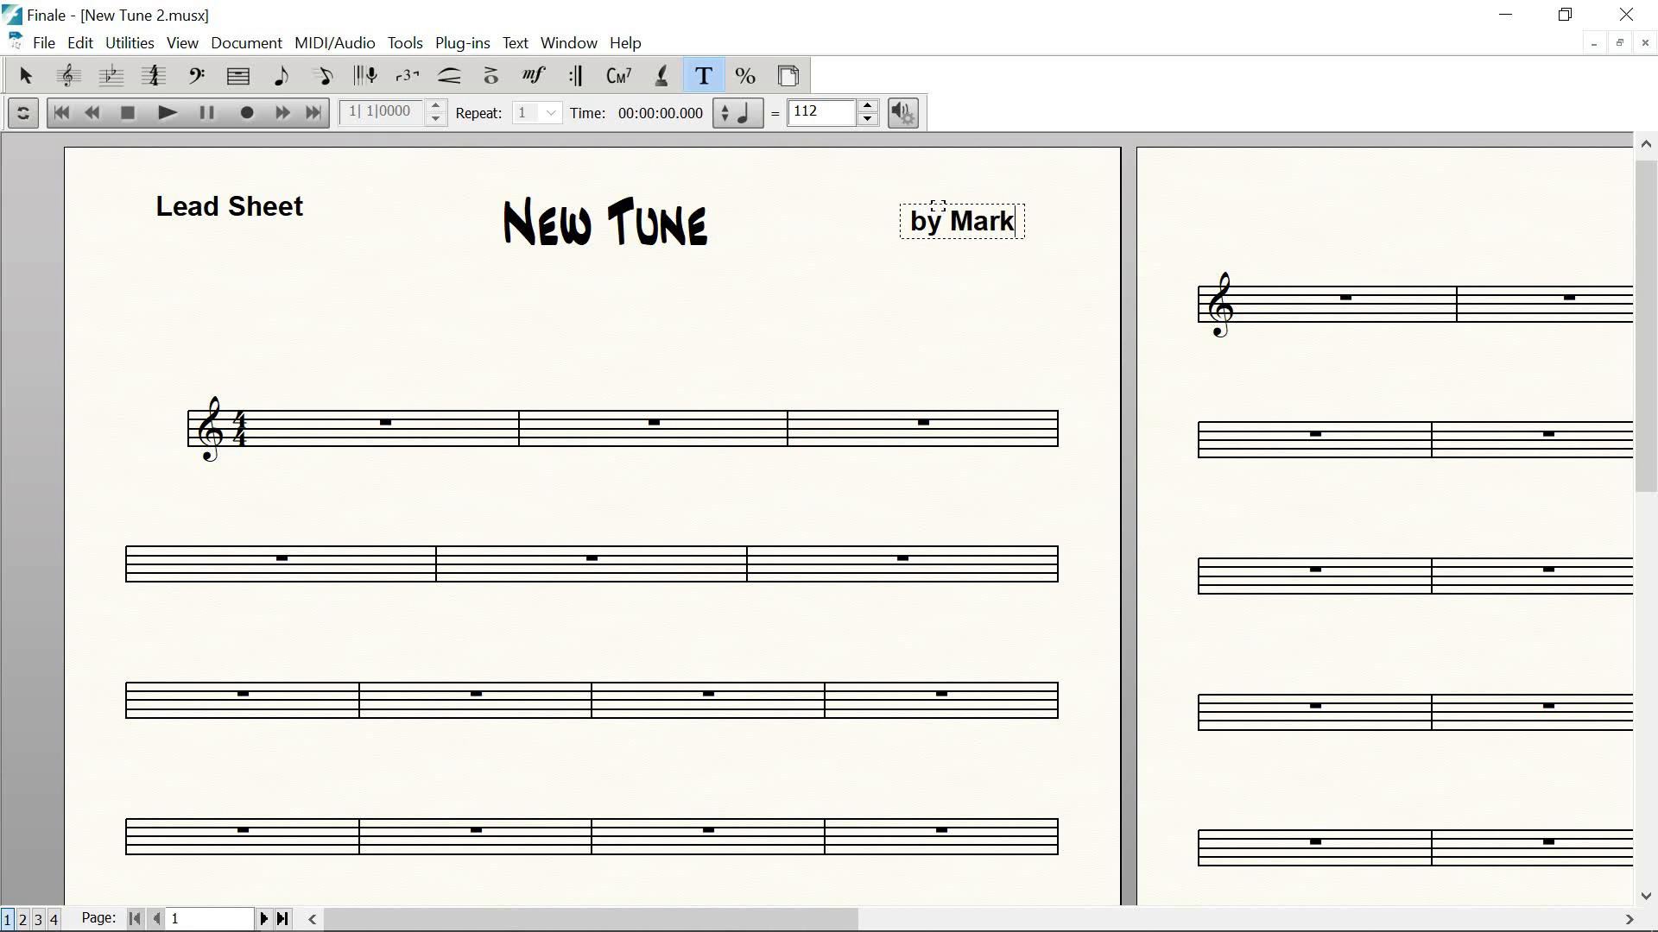
pyautogui.write(' White')
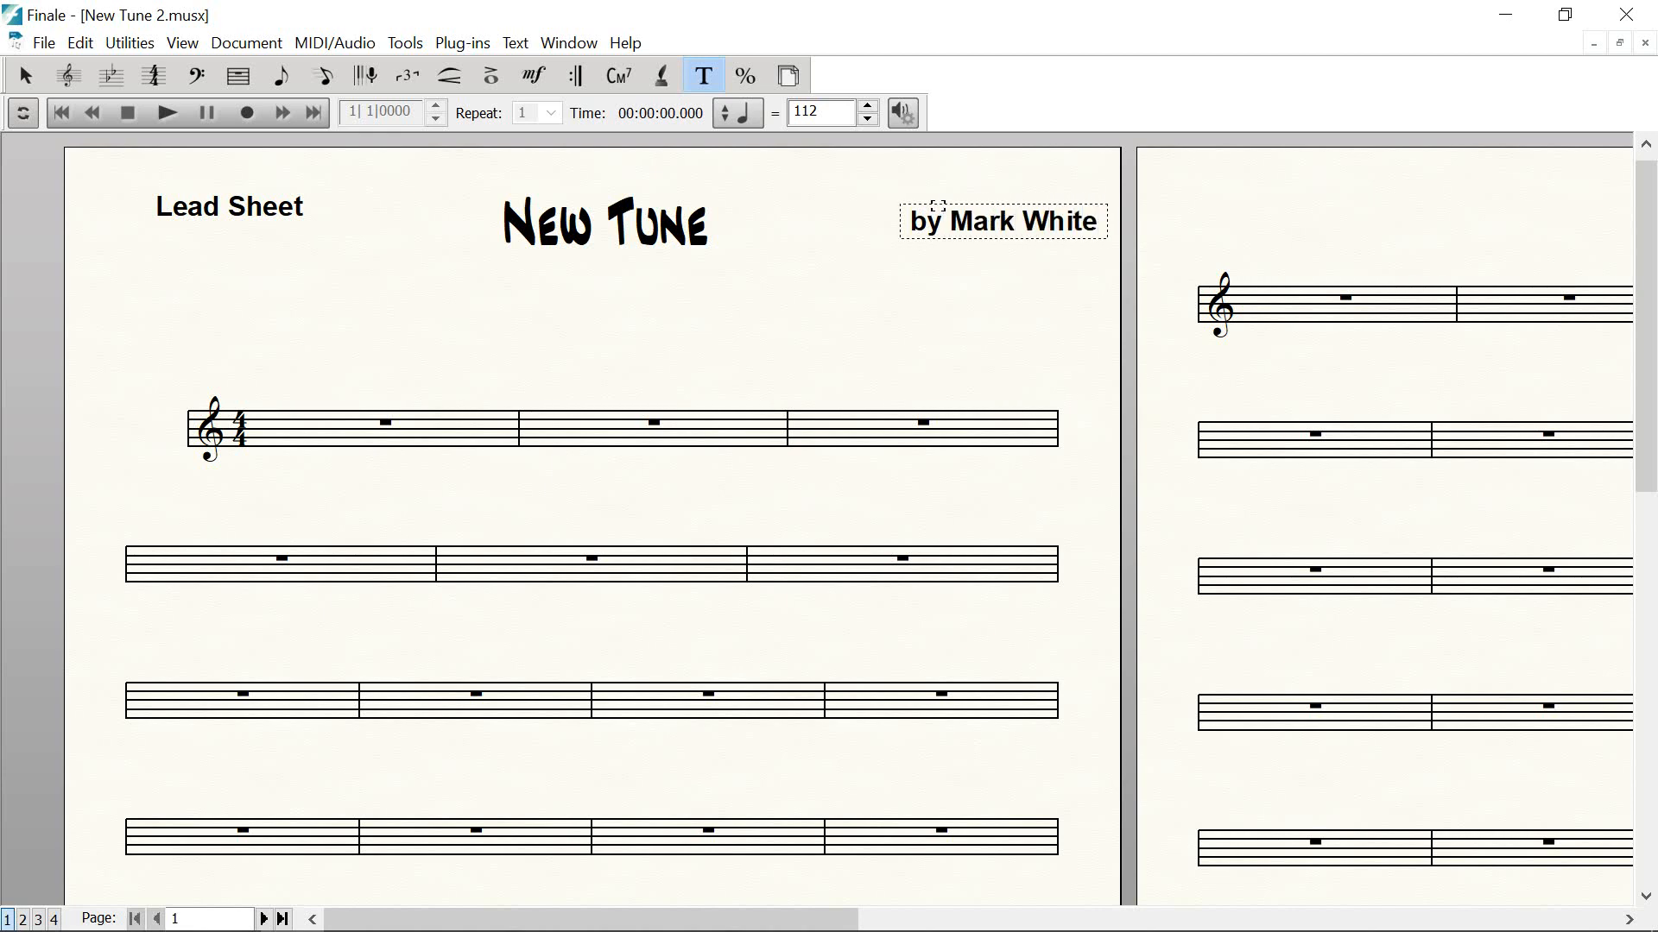
pyautogui.click(861, 211)
pyautogui.moveTo(906, 211); pyautogui.dragTo(870, 205)
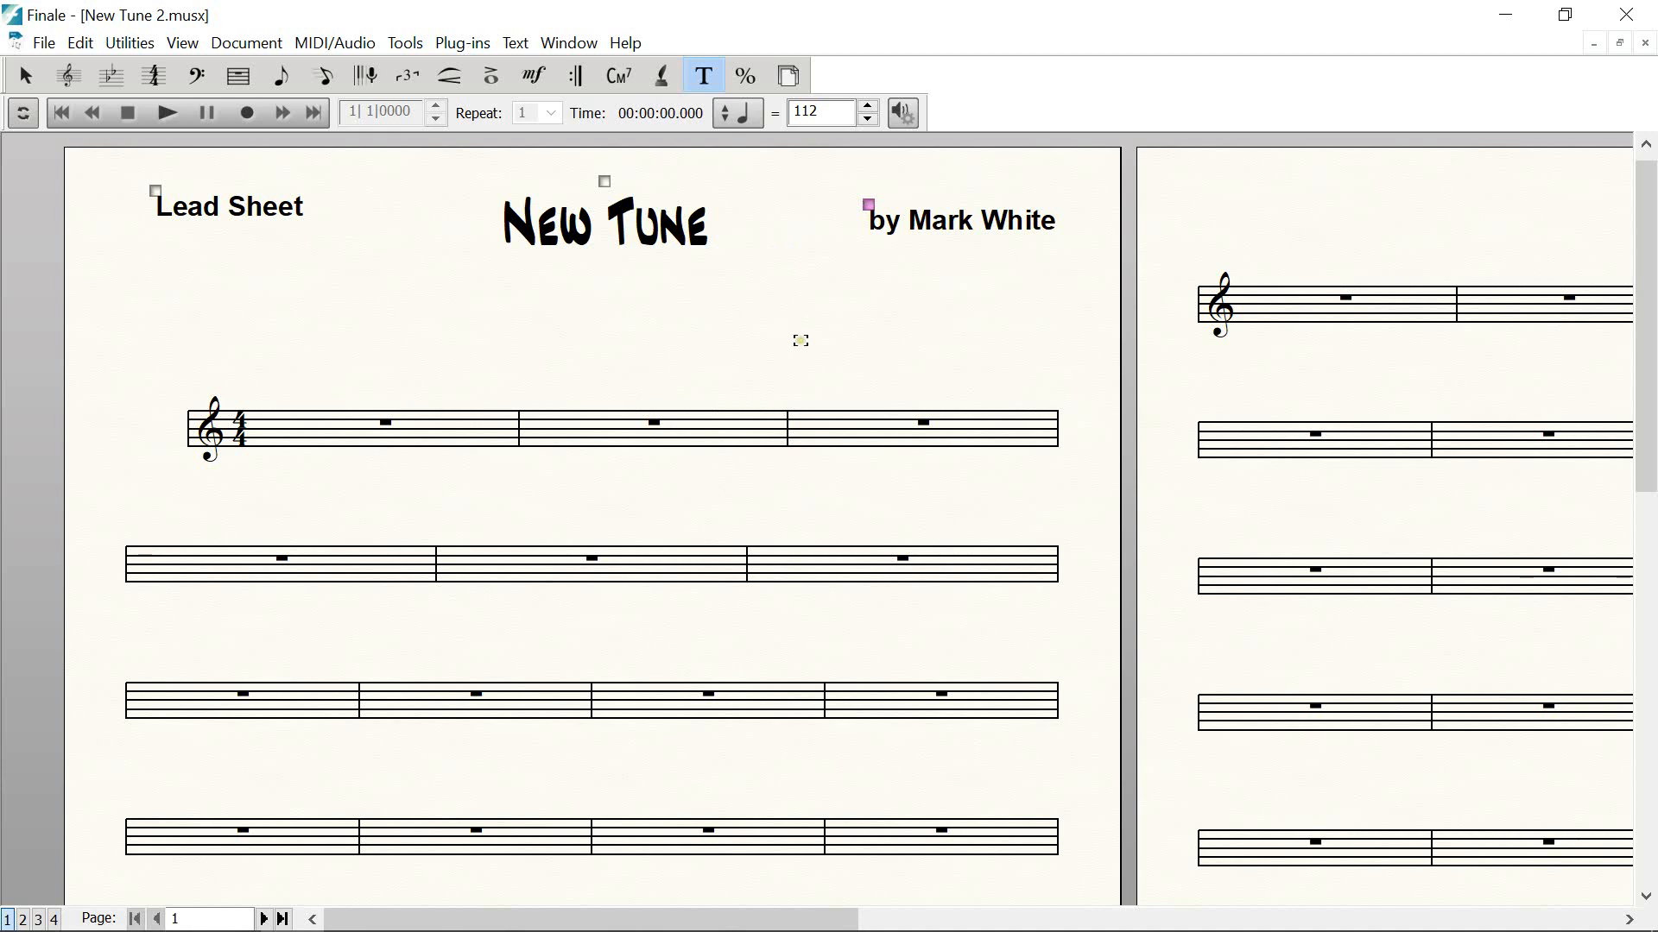
pyautogui.moveTo(800, 340); pyautogui.dragTo(774, 337)
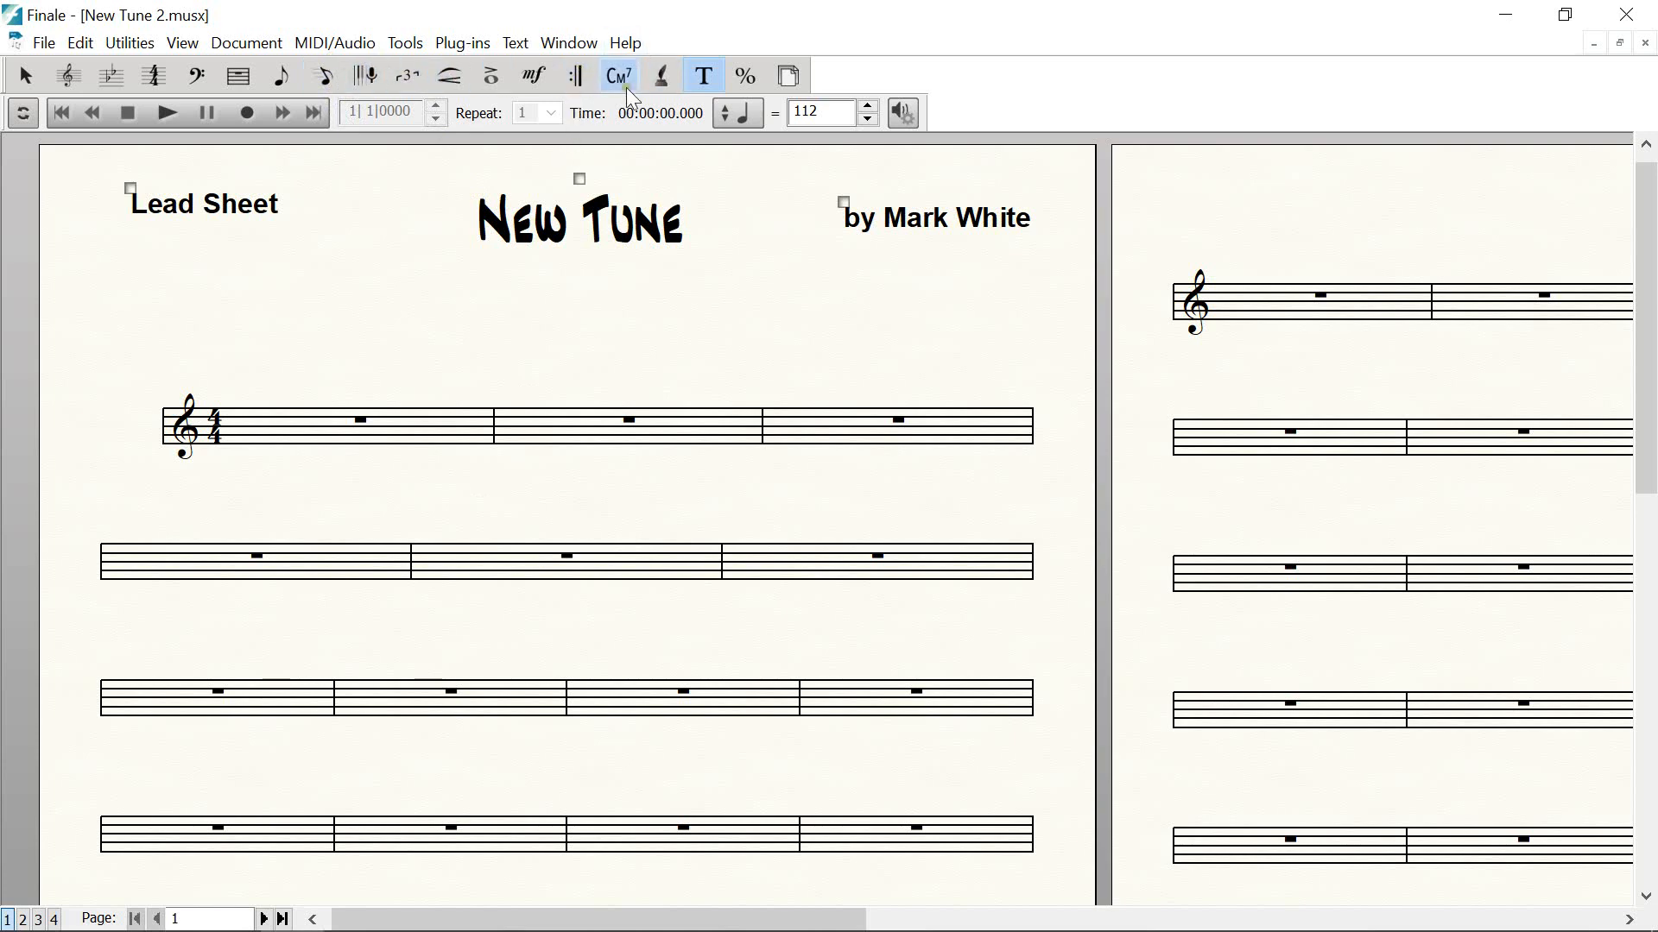
# Examine the segno text repeat's design settings from the third measure of the third system, and close the dialogs without changes
pyautogui.click(573, 76)
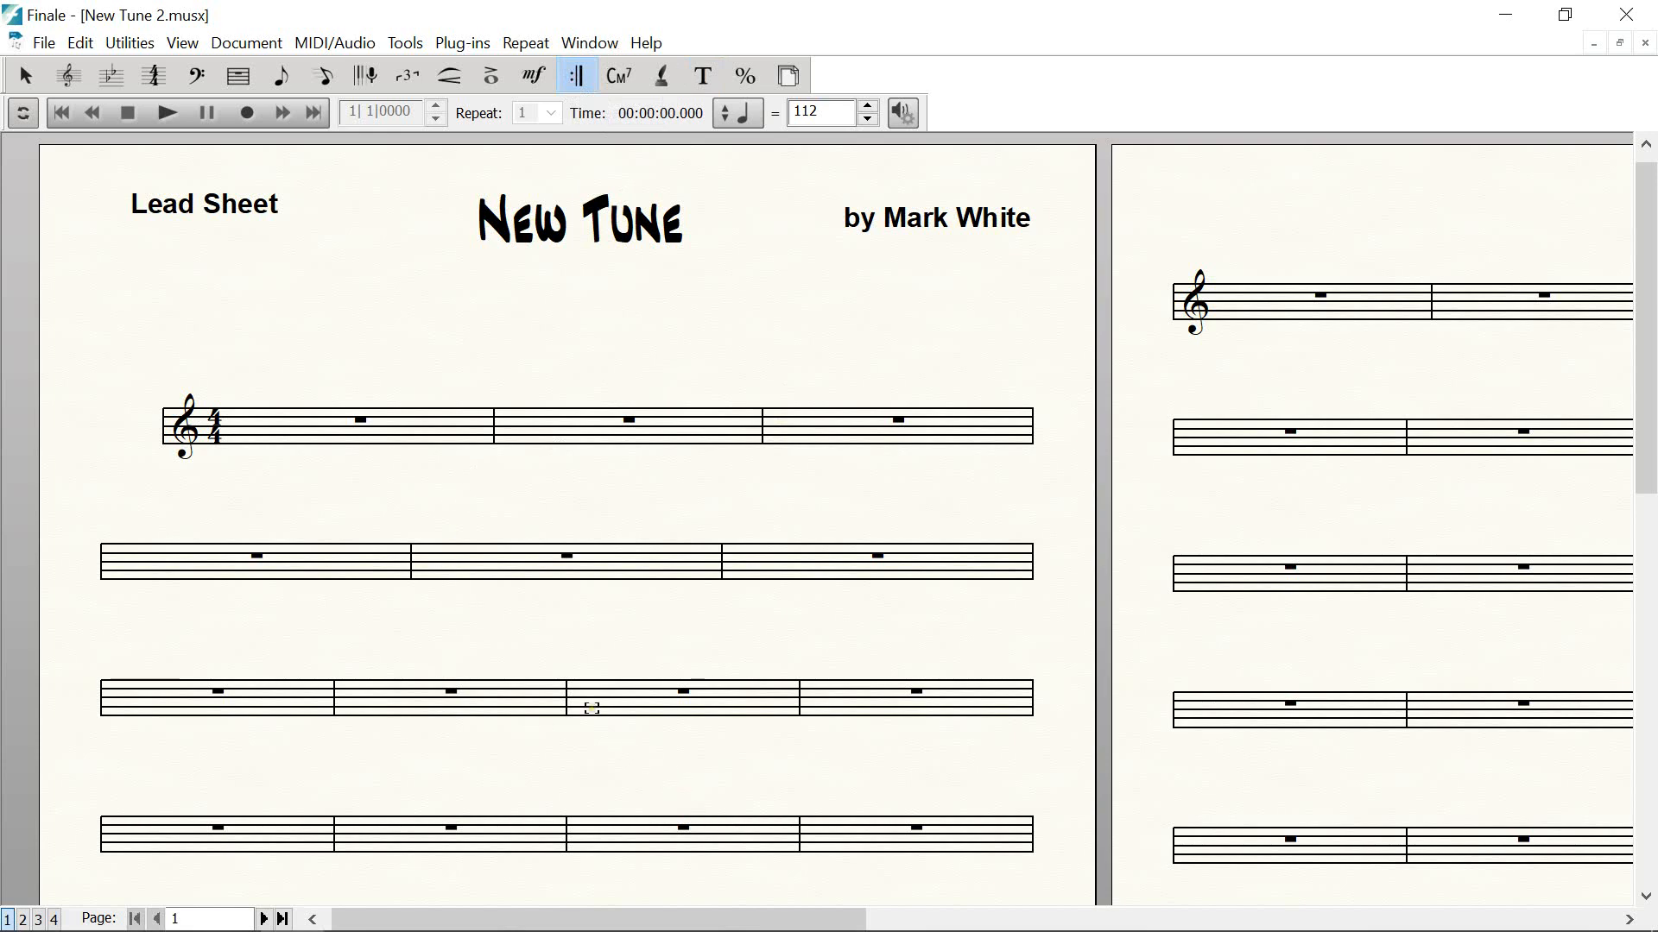
pyautogui.doubleClick(581, 692)
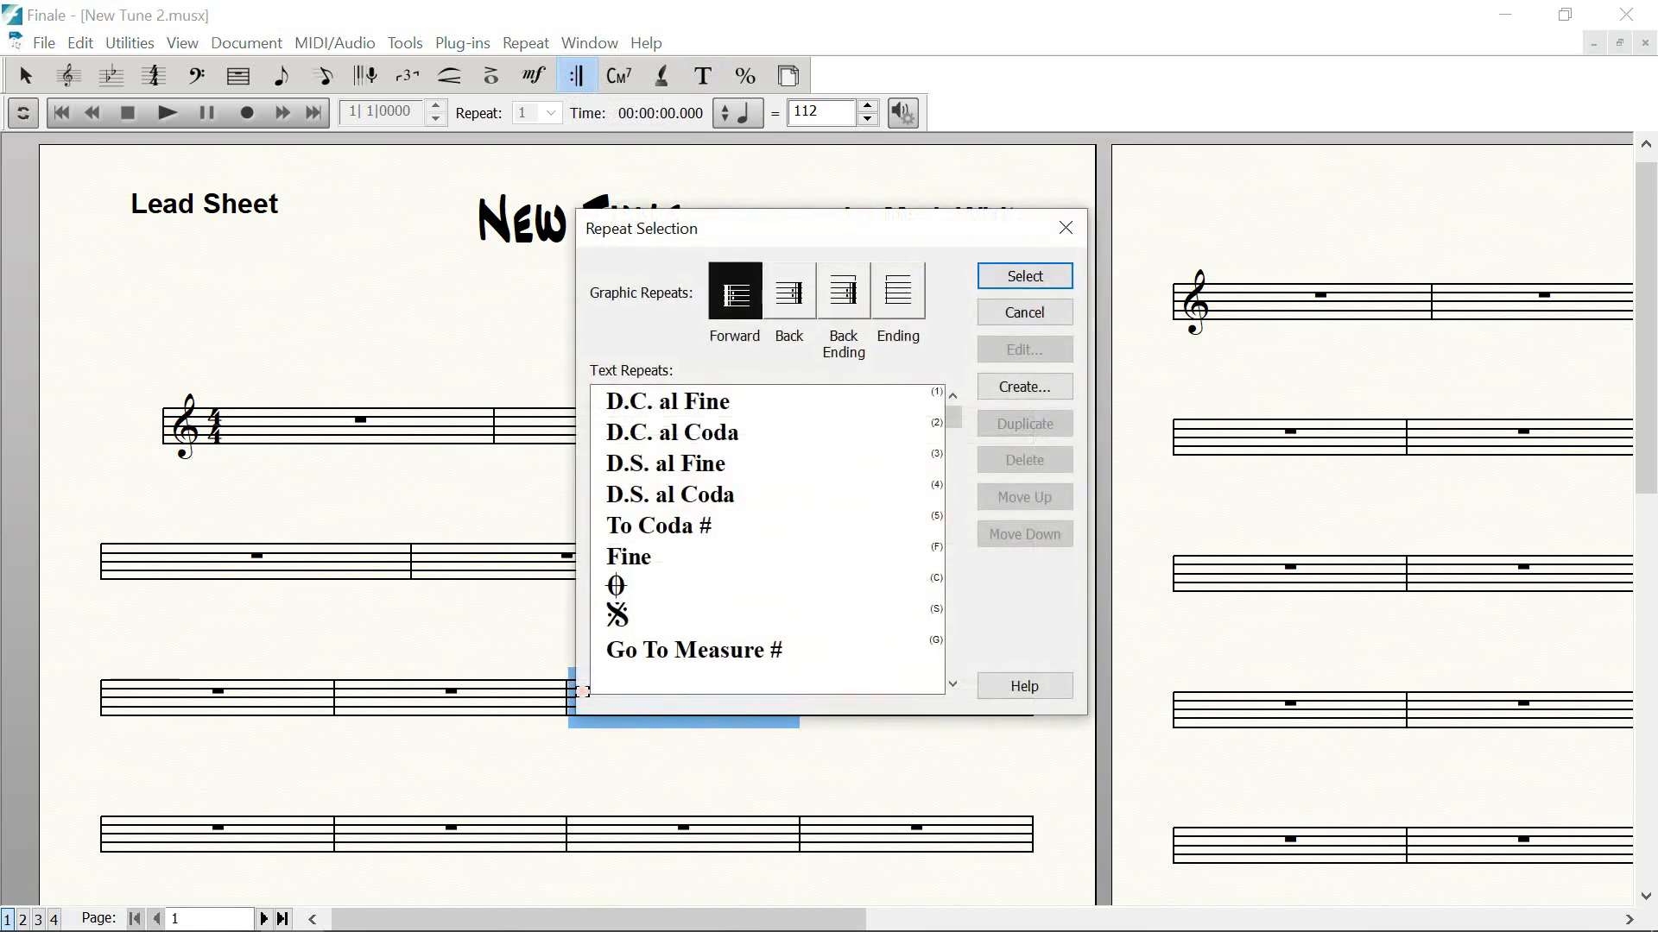
pyautogui.click(623, 618)
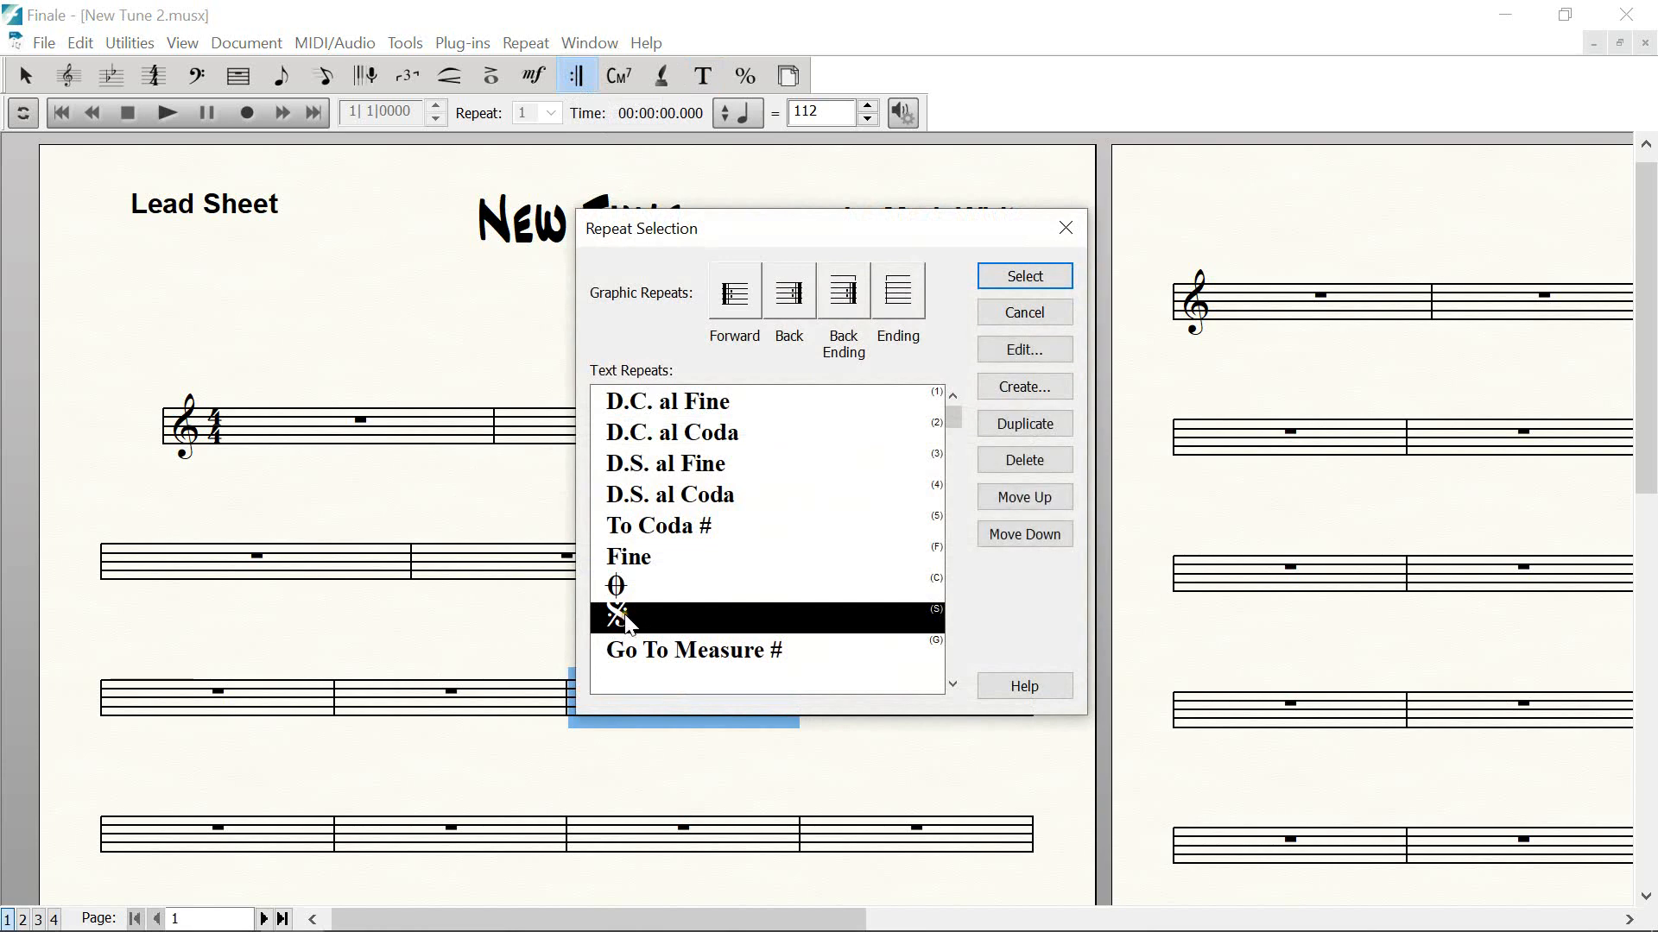
pyautogui.click(1028, 344)
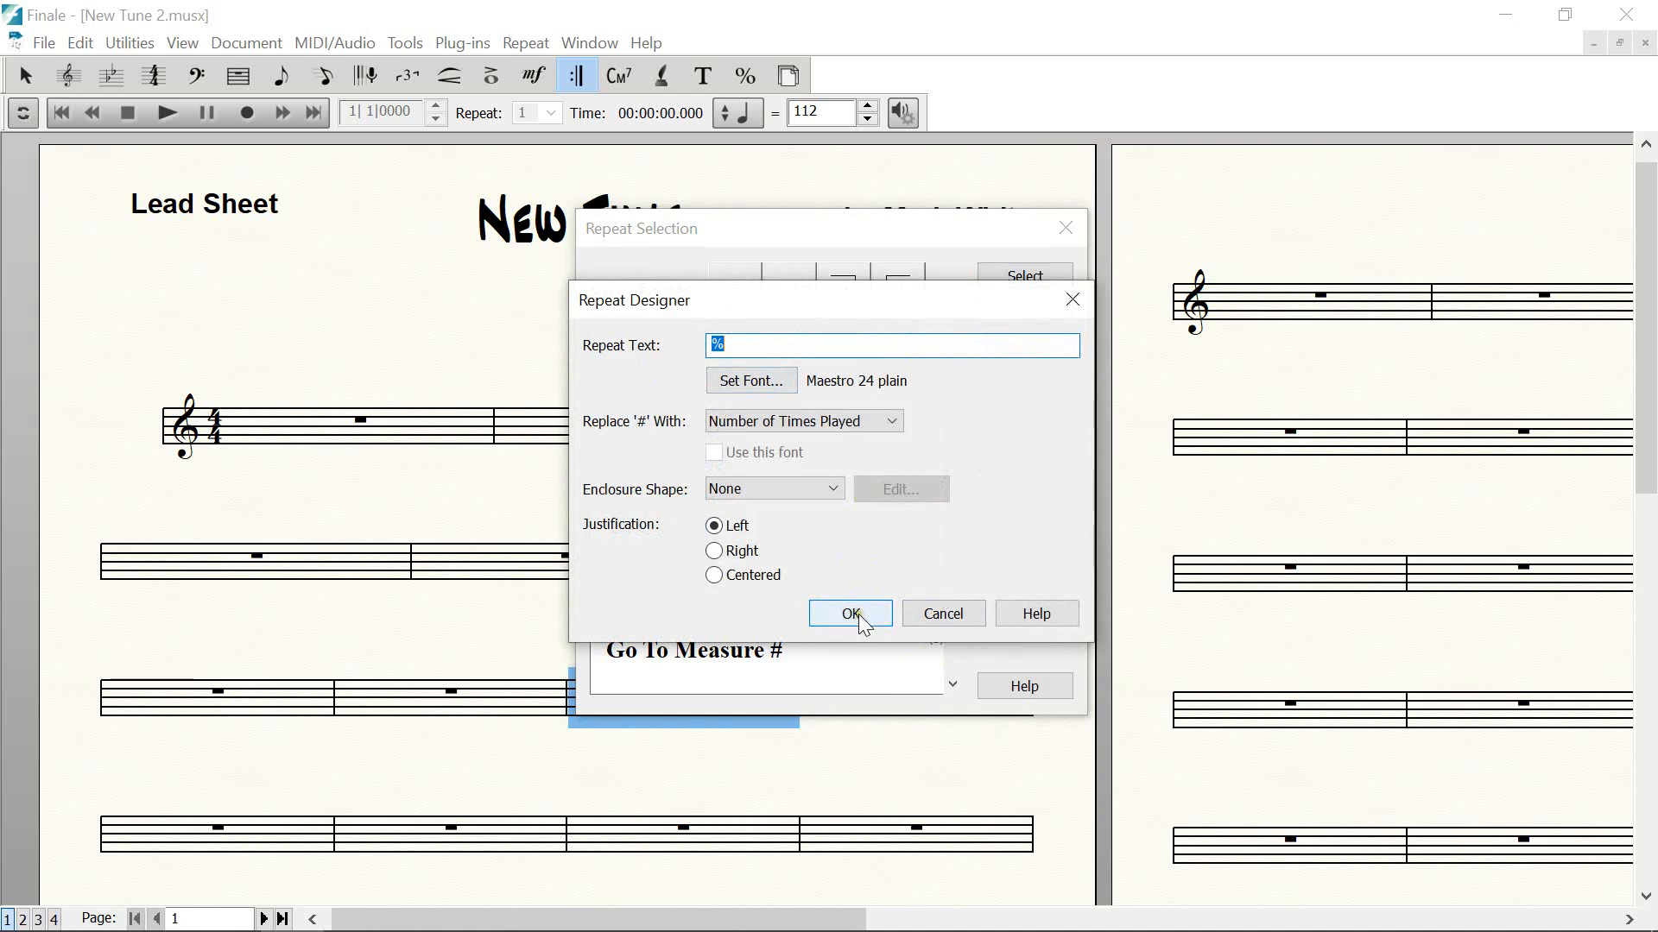
pyautogui.click(945, 615)
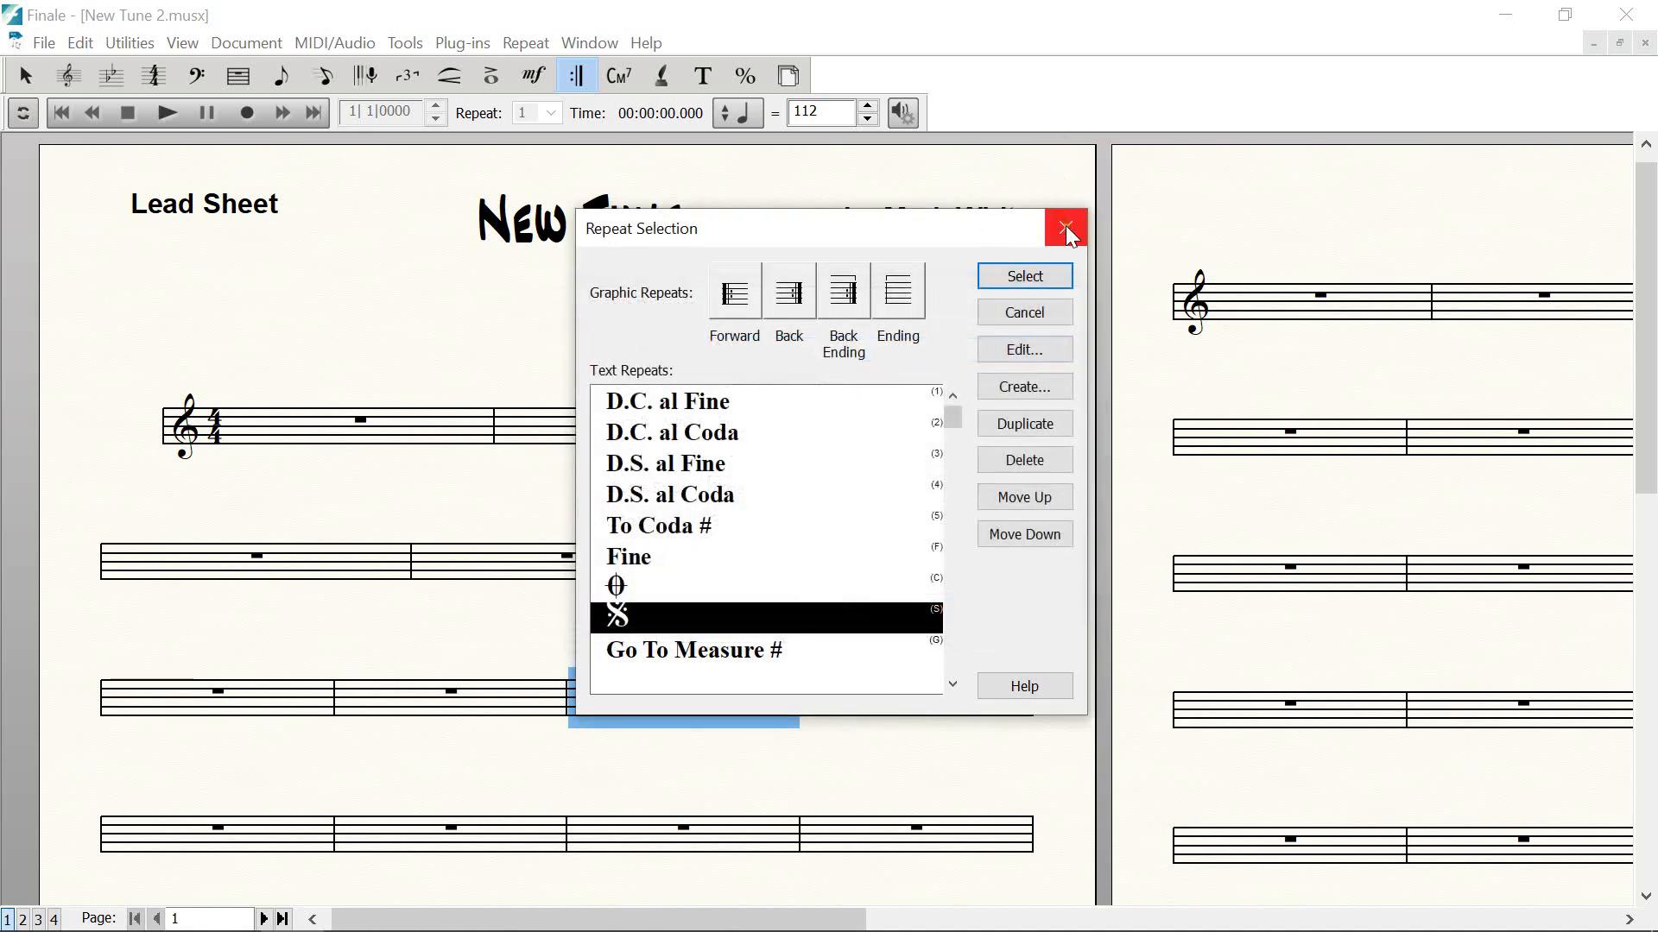
pyautogui.click(1066, 228)
pyautogui.click(835, 613)
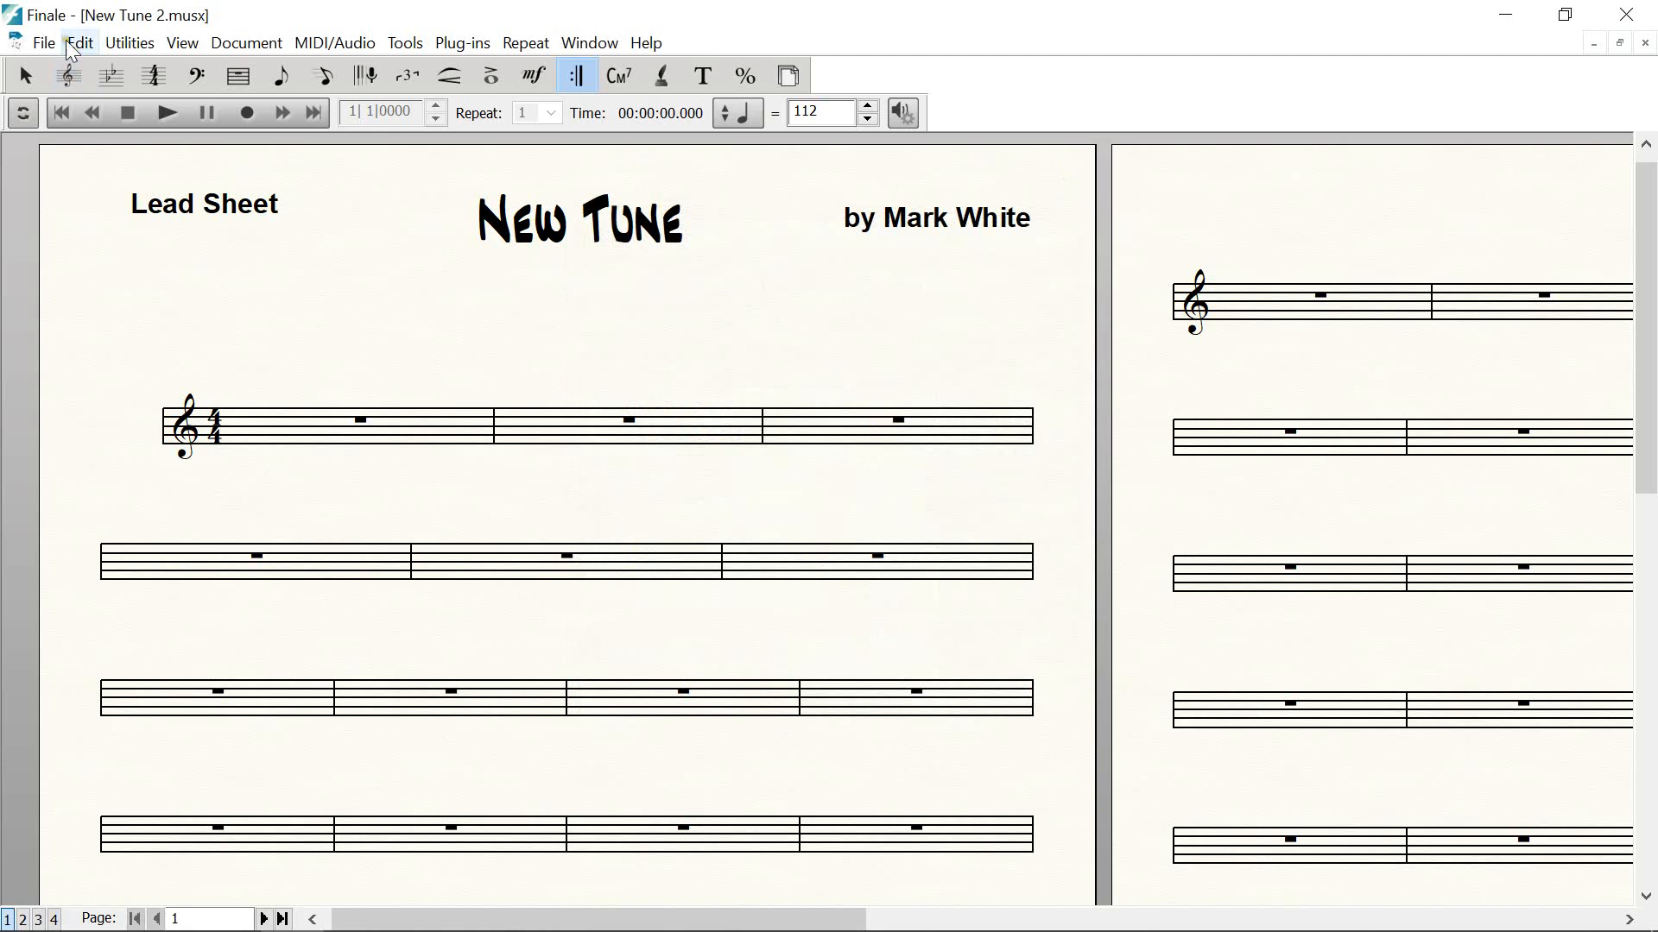
# Save the New Tune 2 document and close it
pyautogui.click(48, 44)
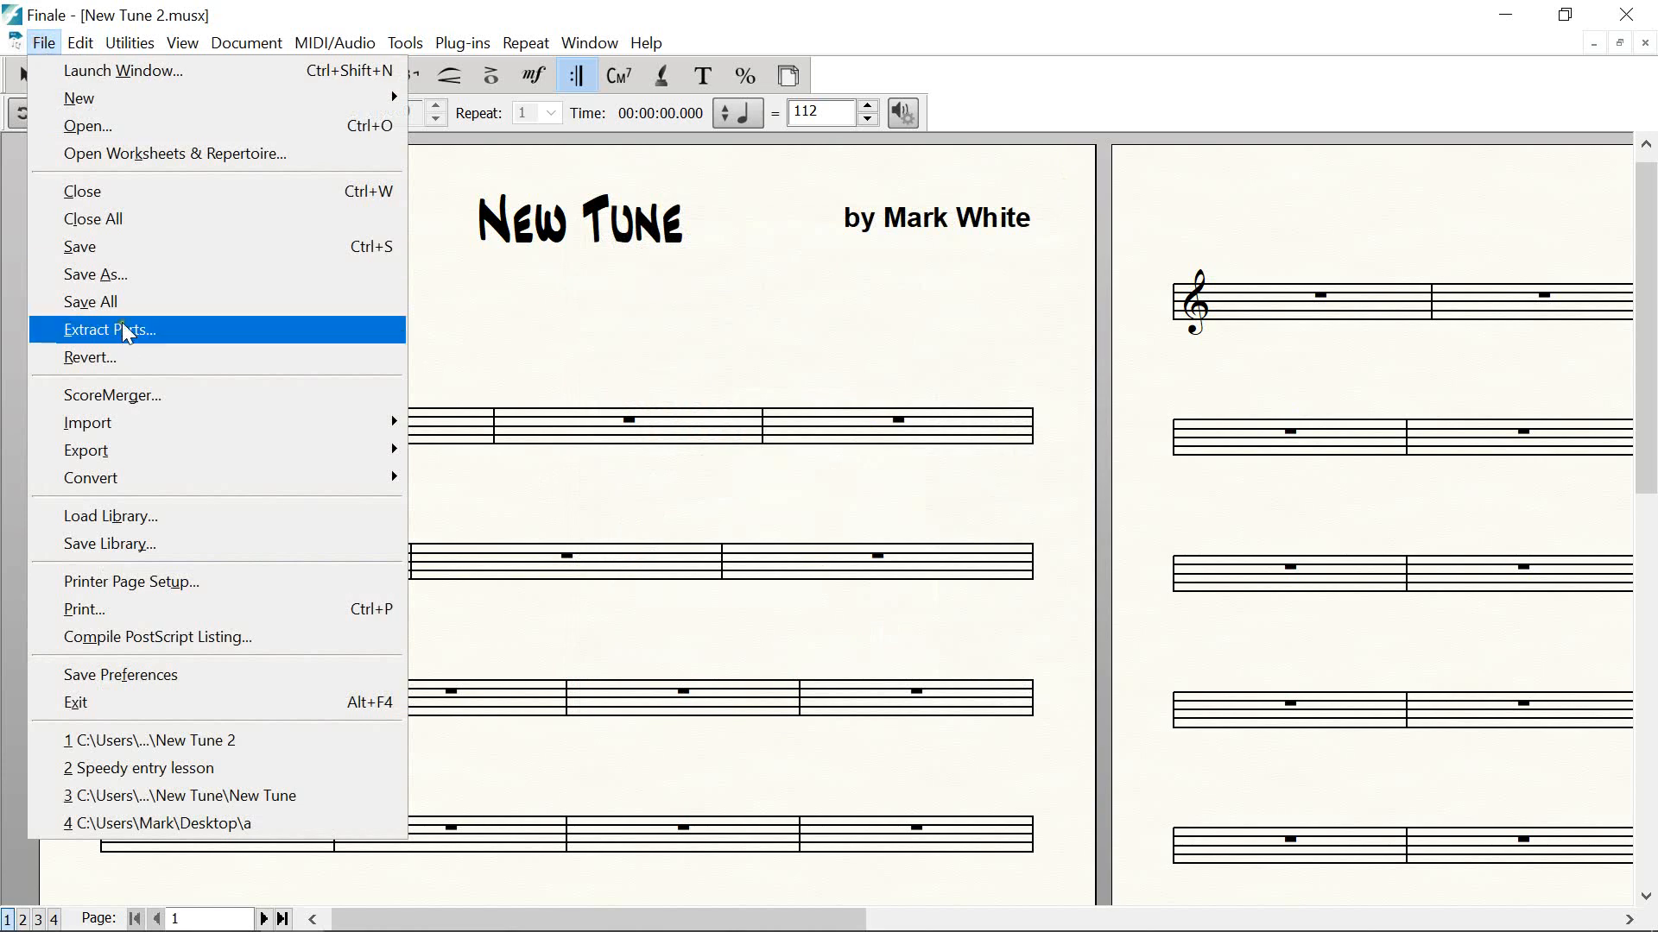
pyautogui.click(128, 238)
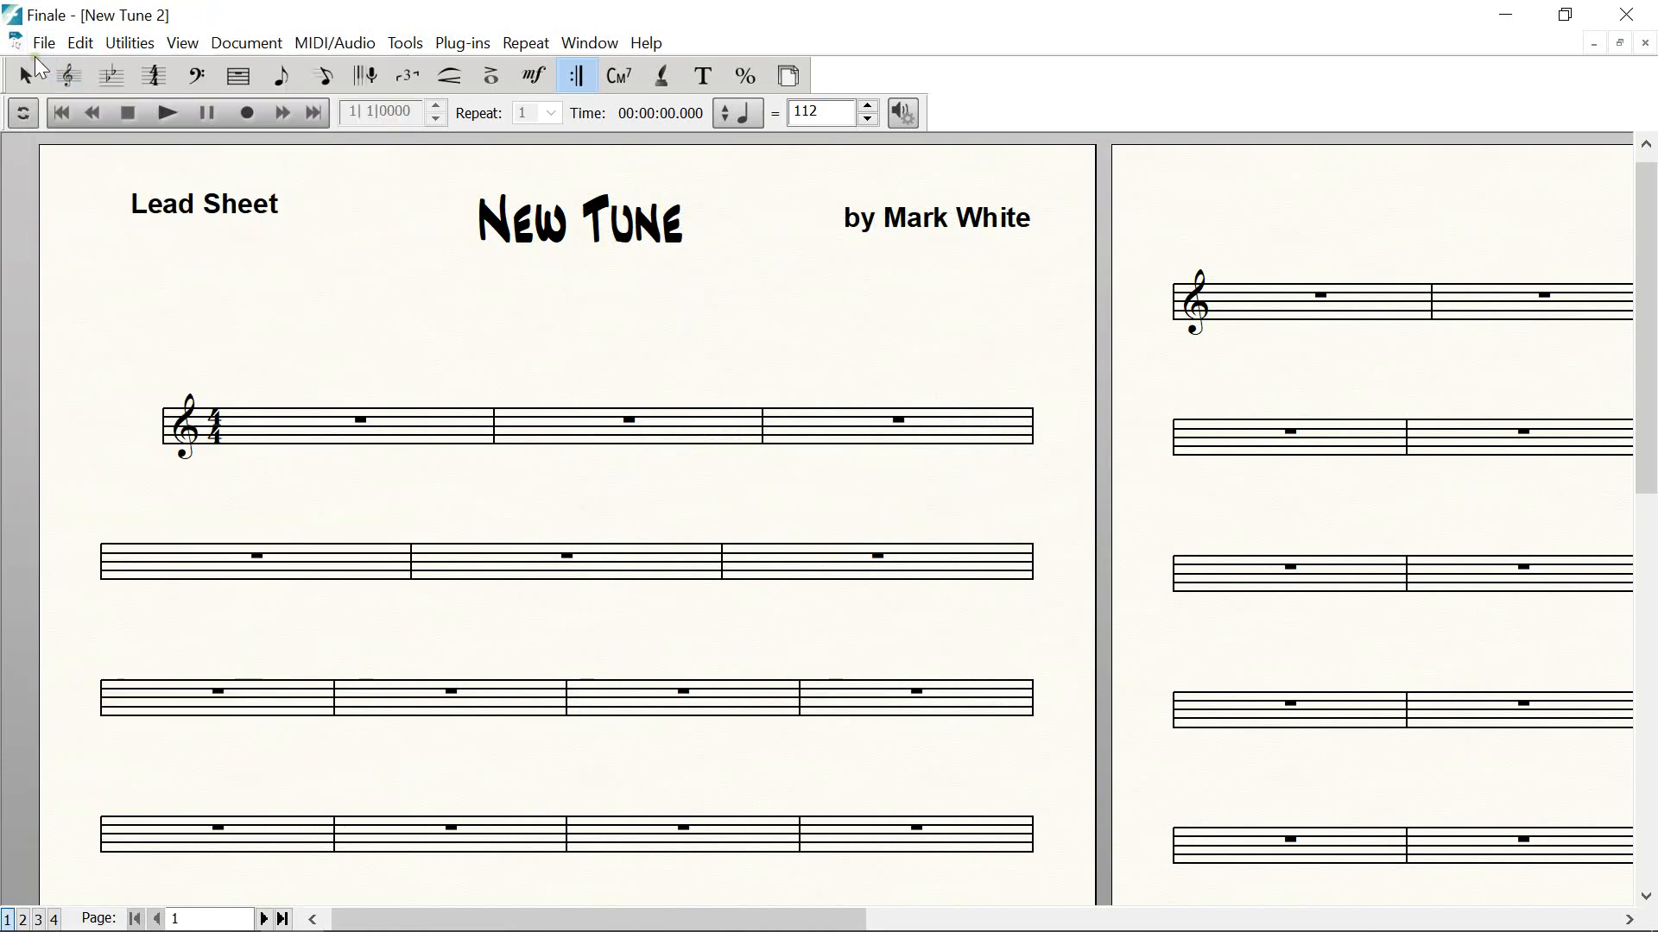
pyautogui.click(1644, 44)
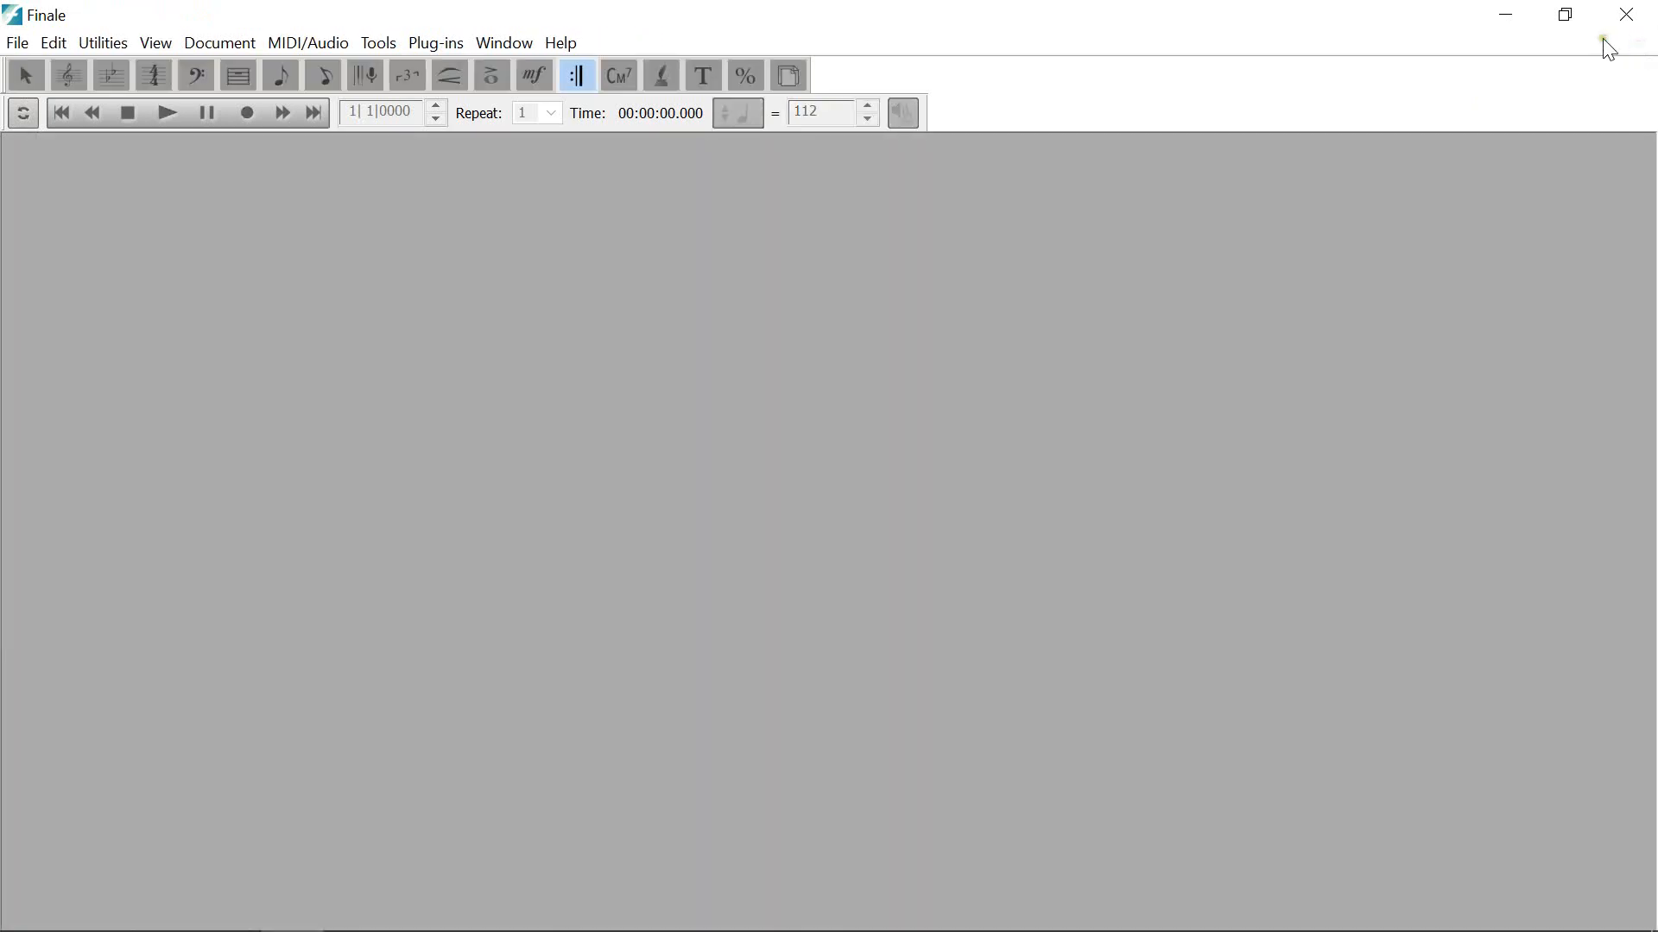
# Reopen New Tune 2 from the recently used files
pyautogui.click(16, 45)
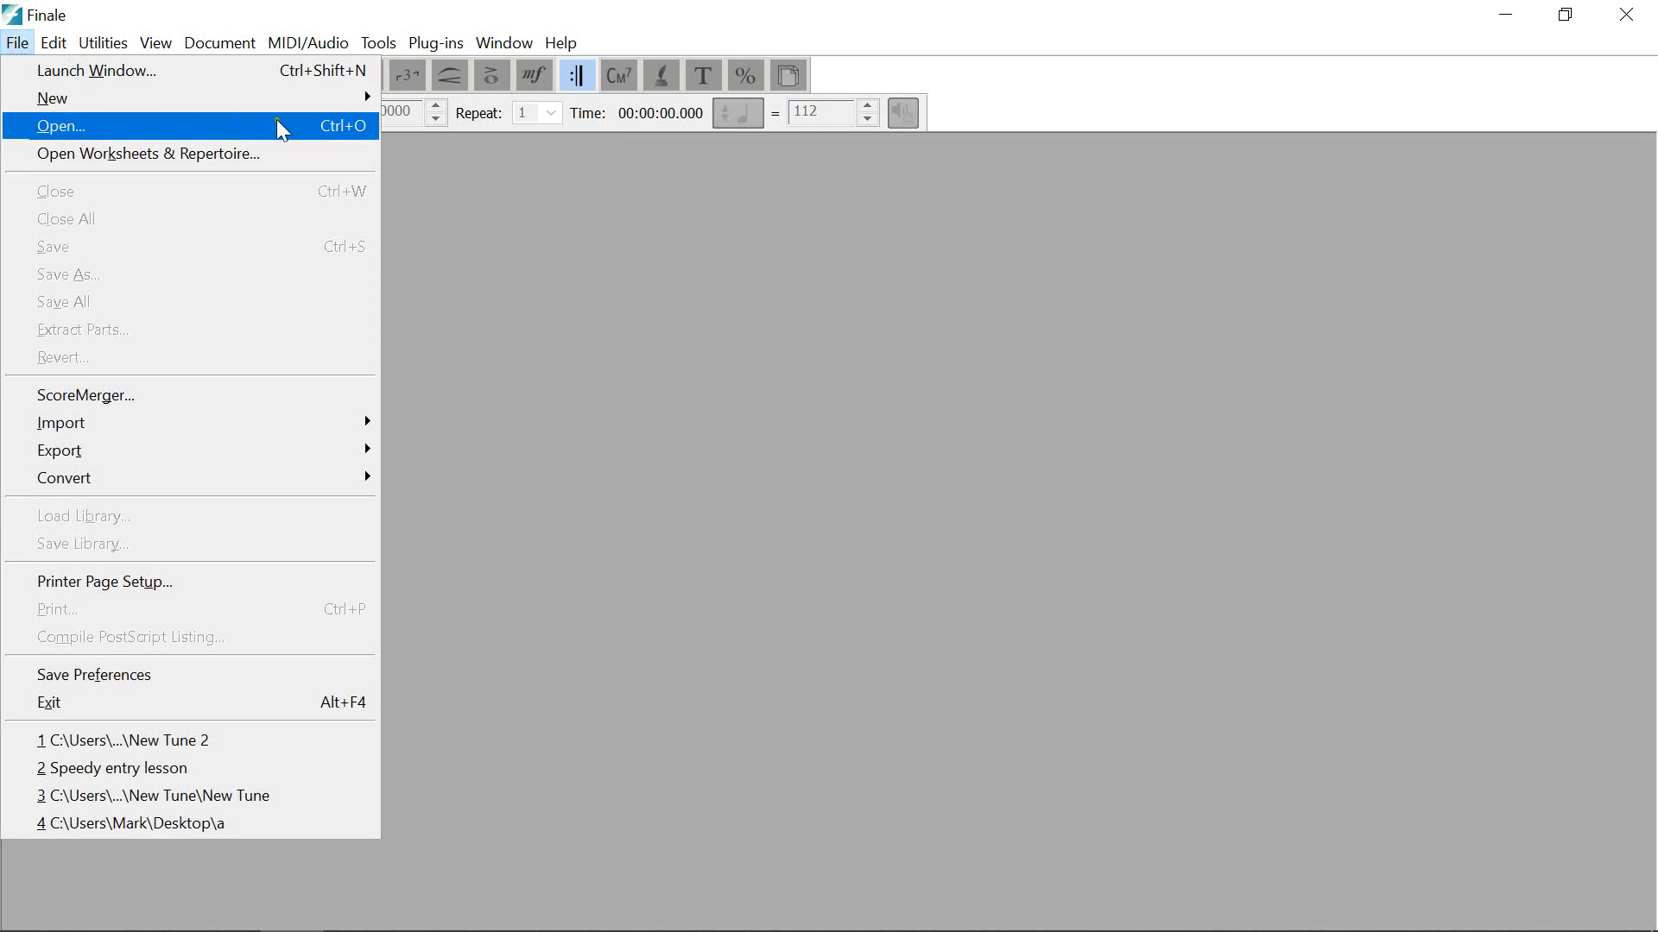
pyautogui.click(21, 43)
pyautogui.click(16, 47)
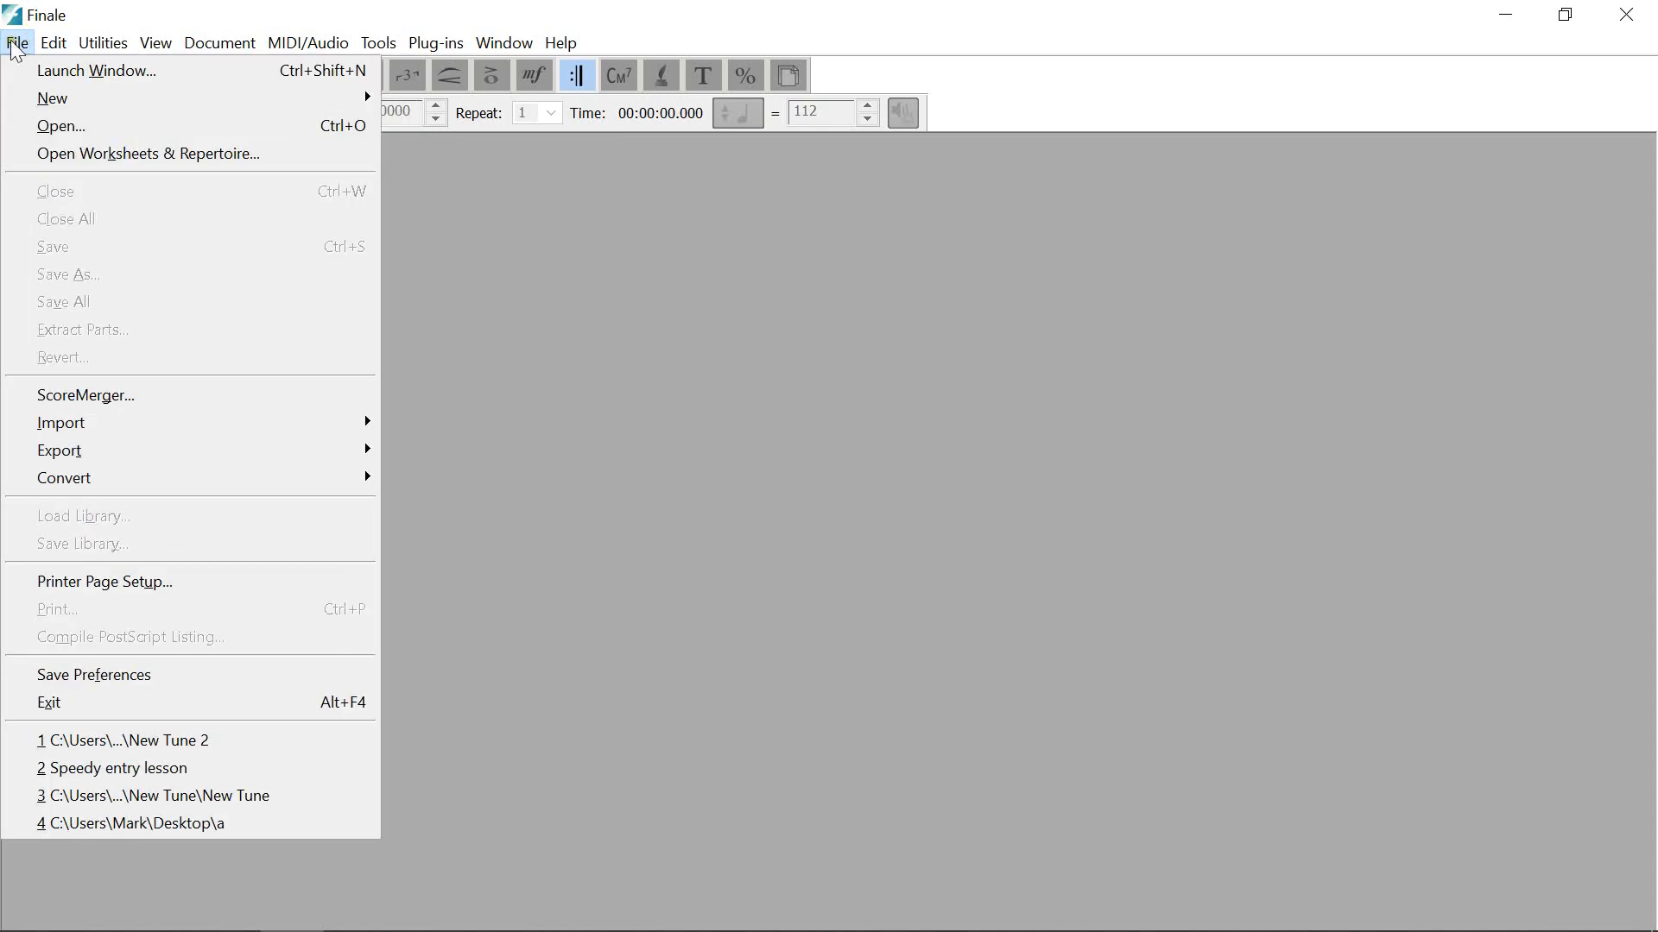
pyautogui.click(155, 740)
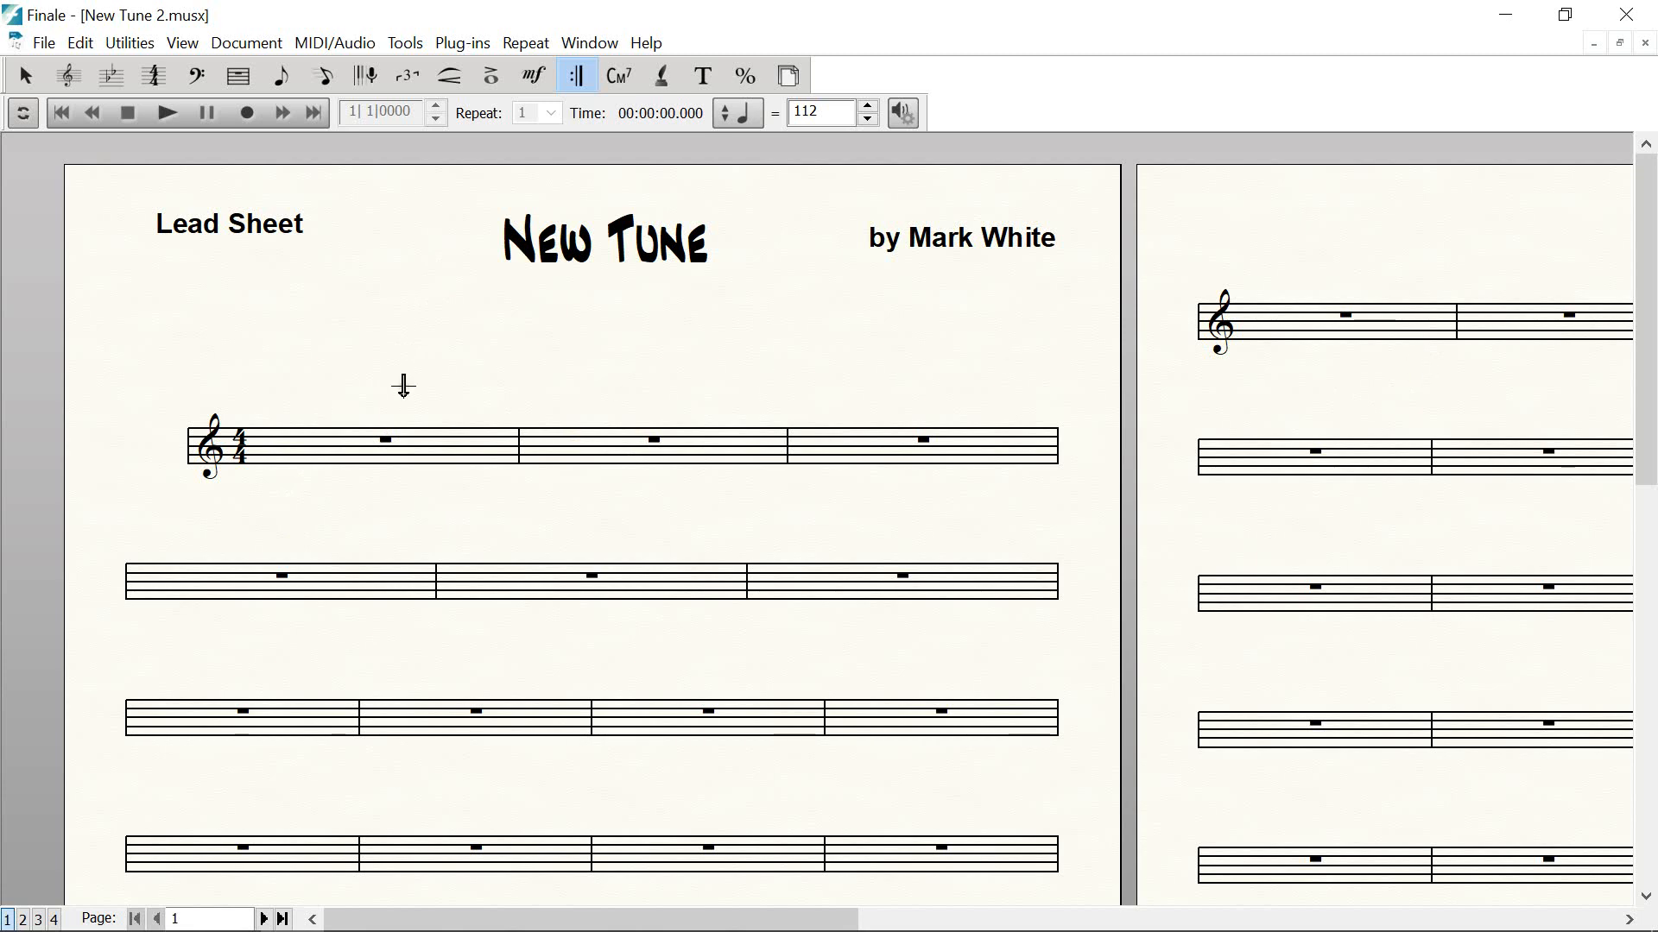
# Save a copy of the document as Funk 1 in the Finale Video Lessons folder on the Desktop
pyautogui.click(42, 41)
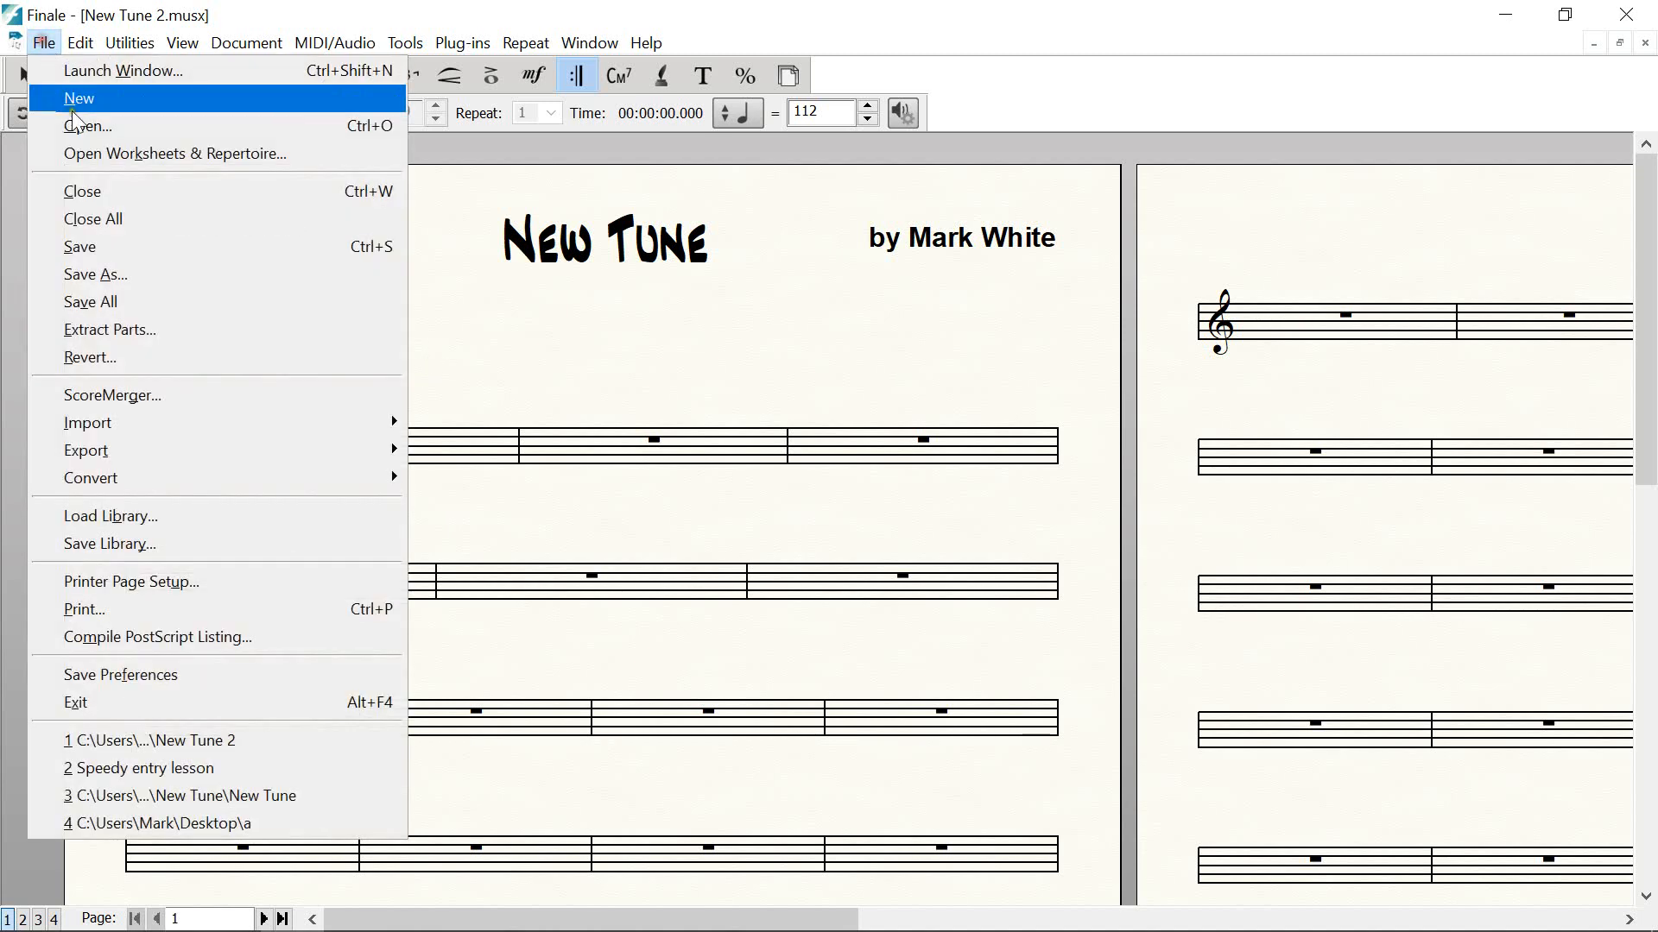
pyautogui.click(145, 272)
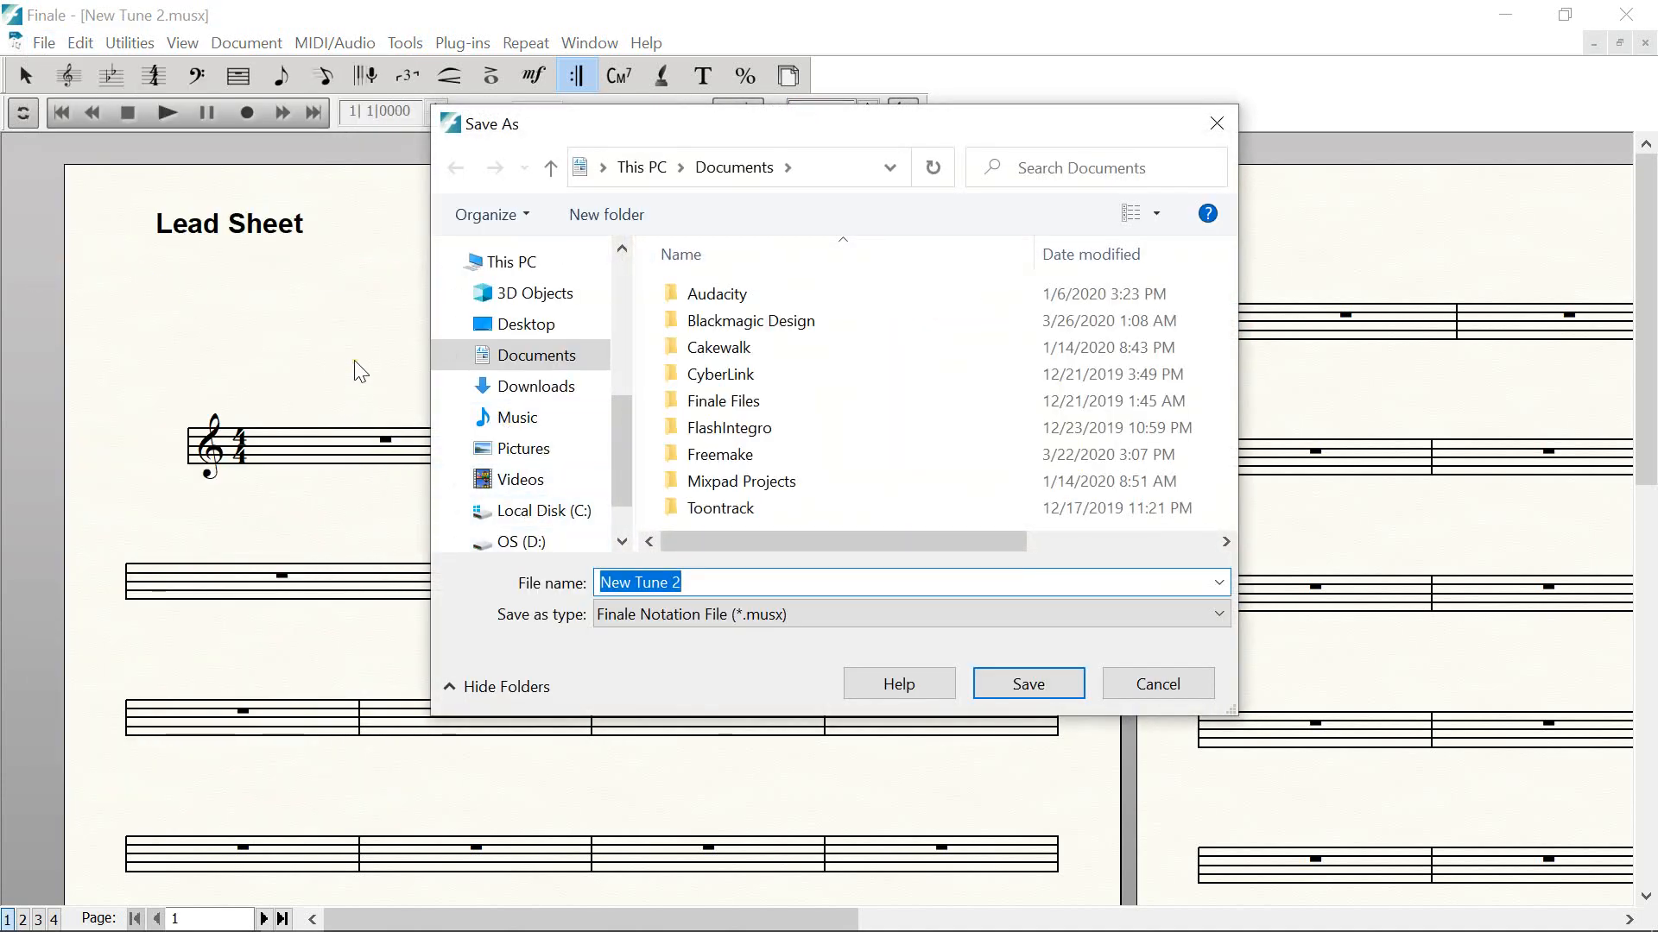
pyautogui.write('Funk 1')
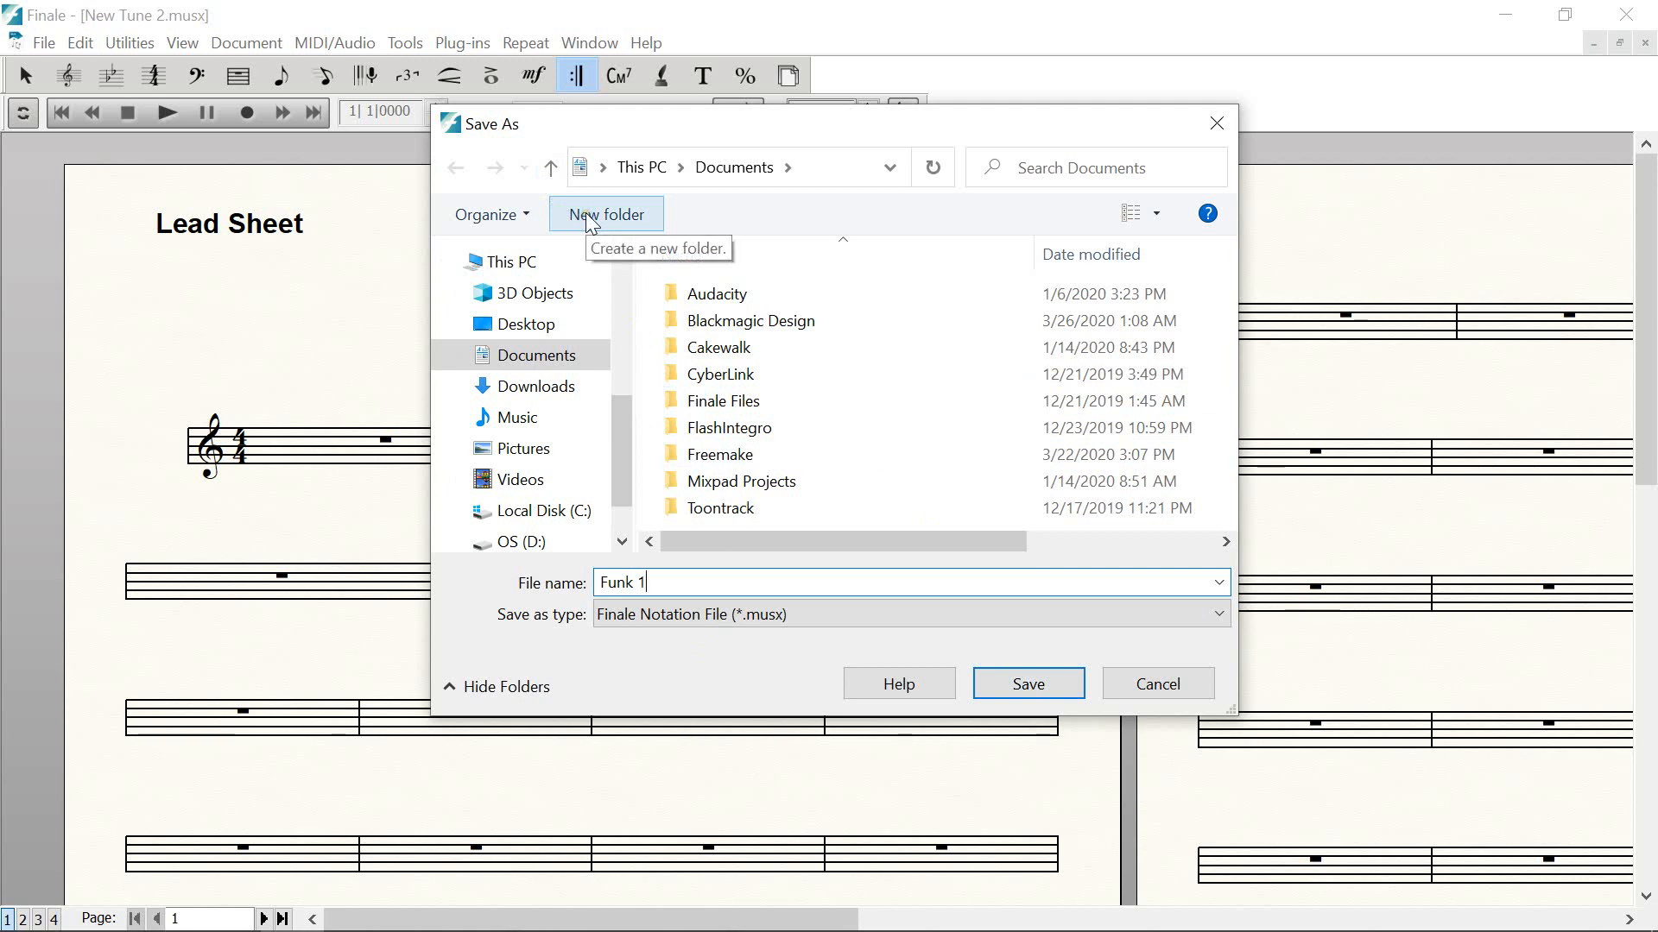
pyautogui.click(556, 168)
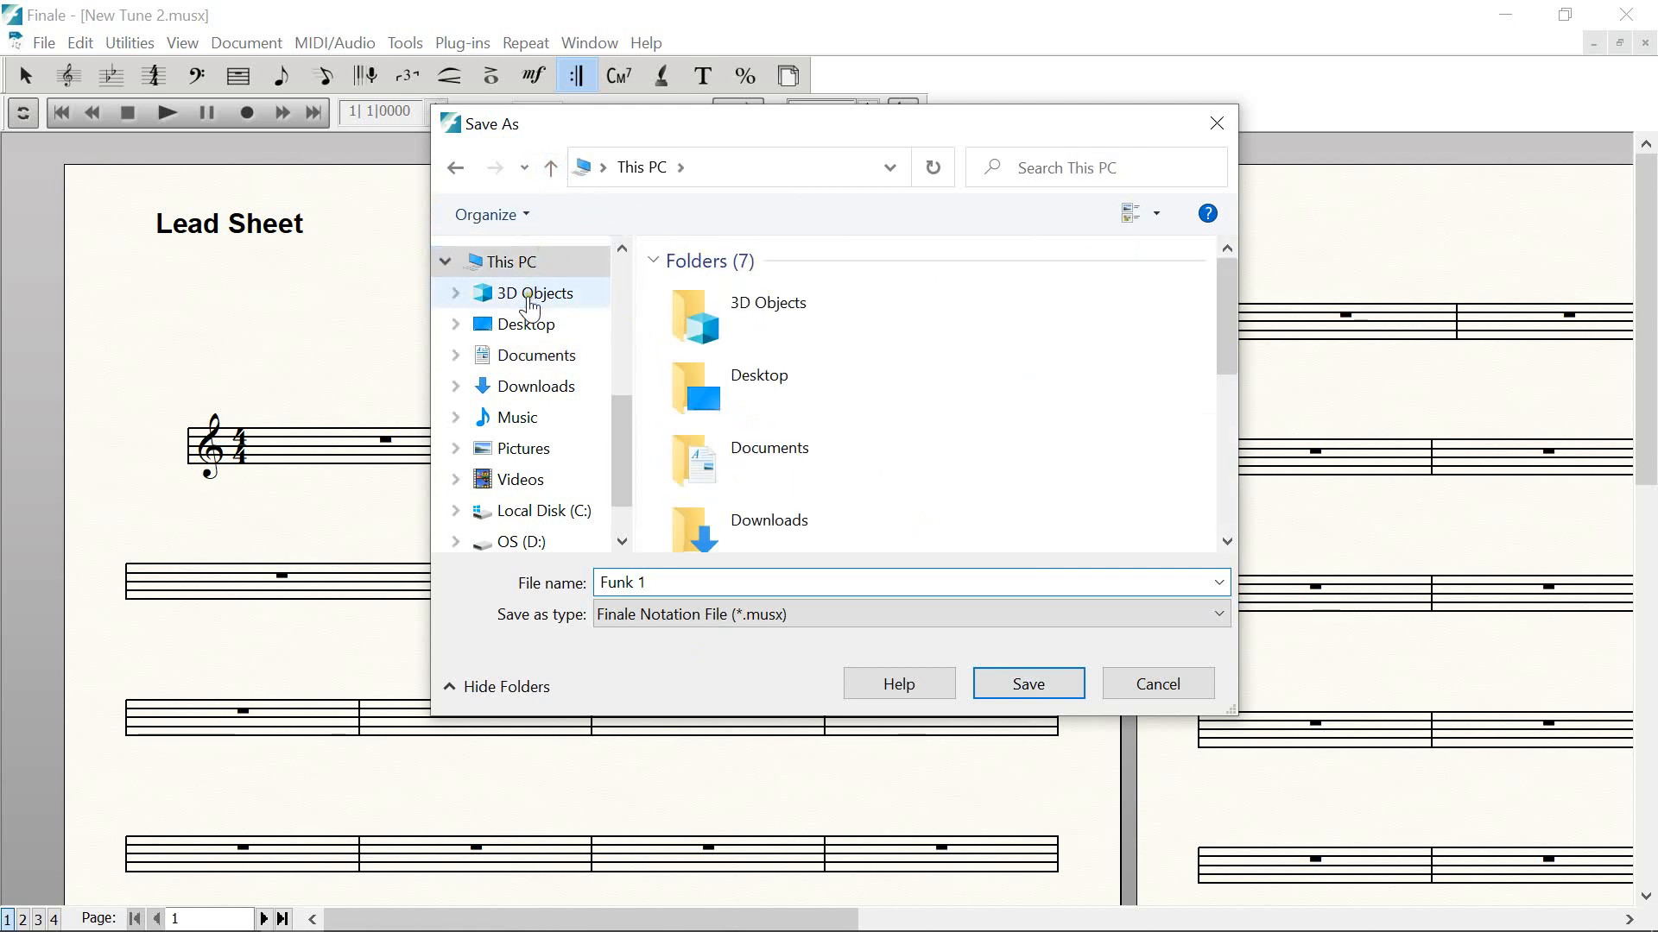
pyautogui.click(520, 327)
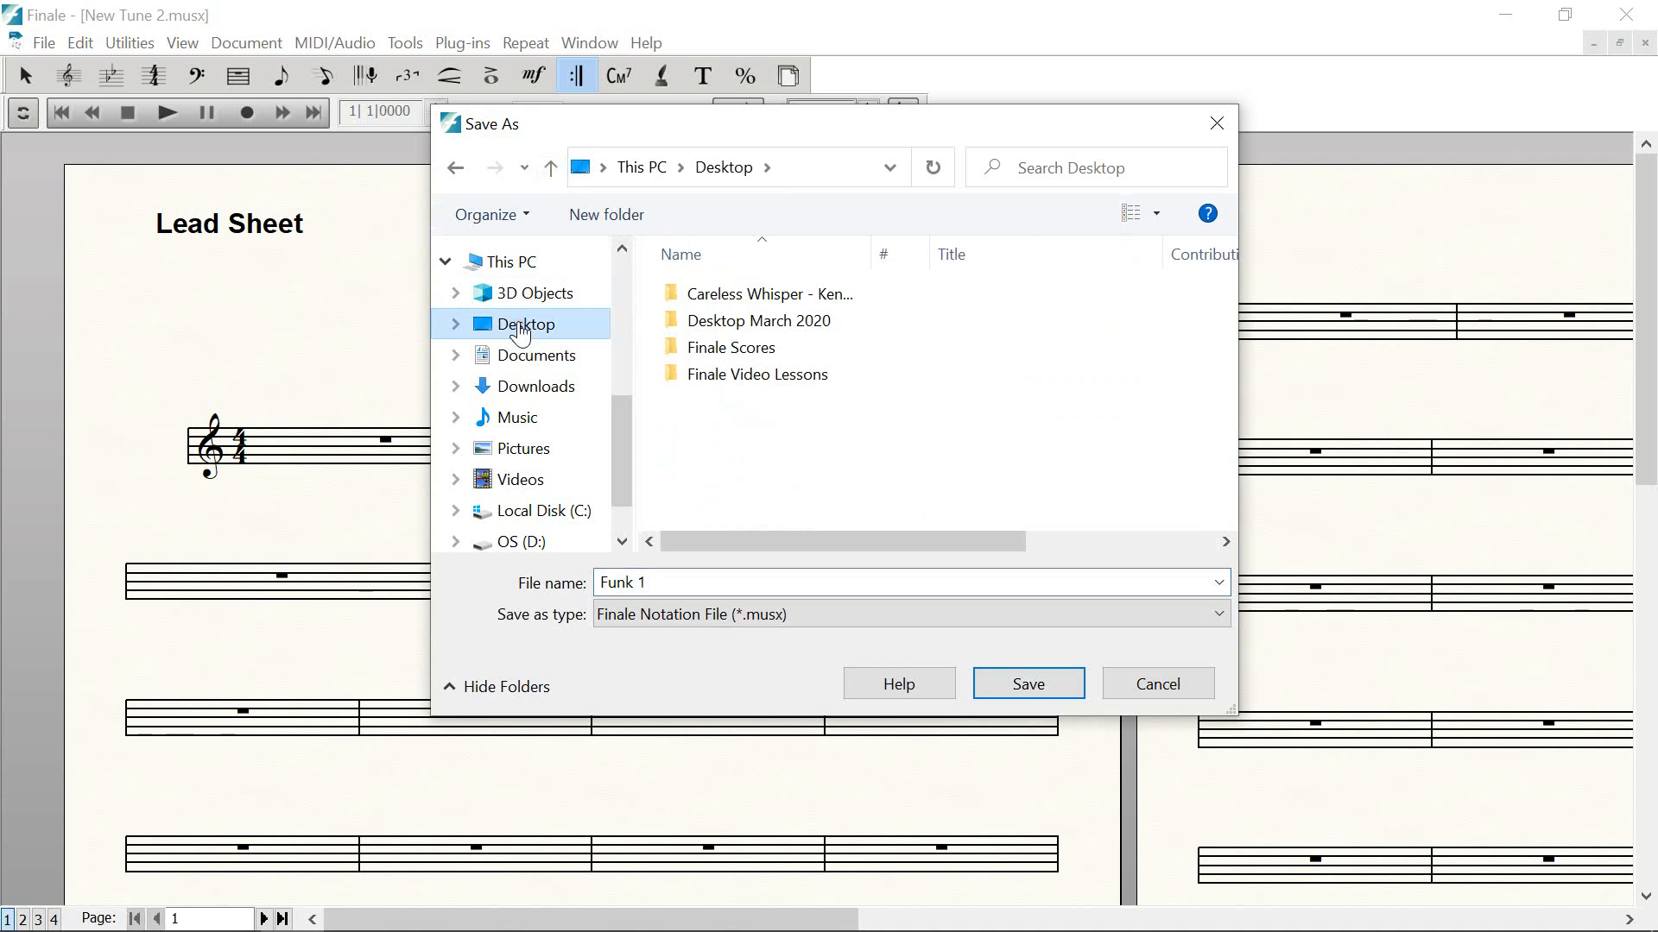
pyautogui.click(715, 377)
pyautogui.doubleClick(718, 380)
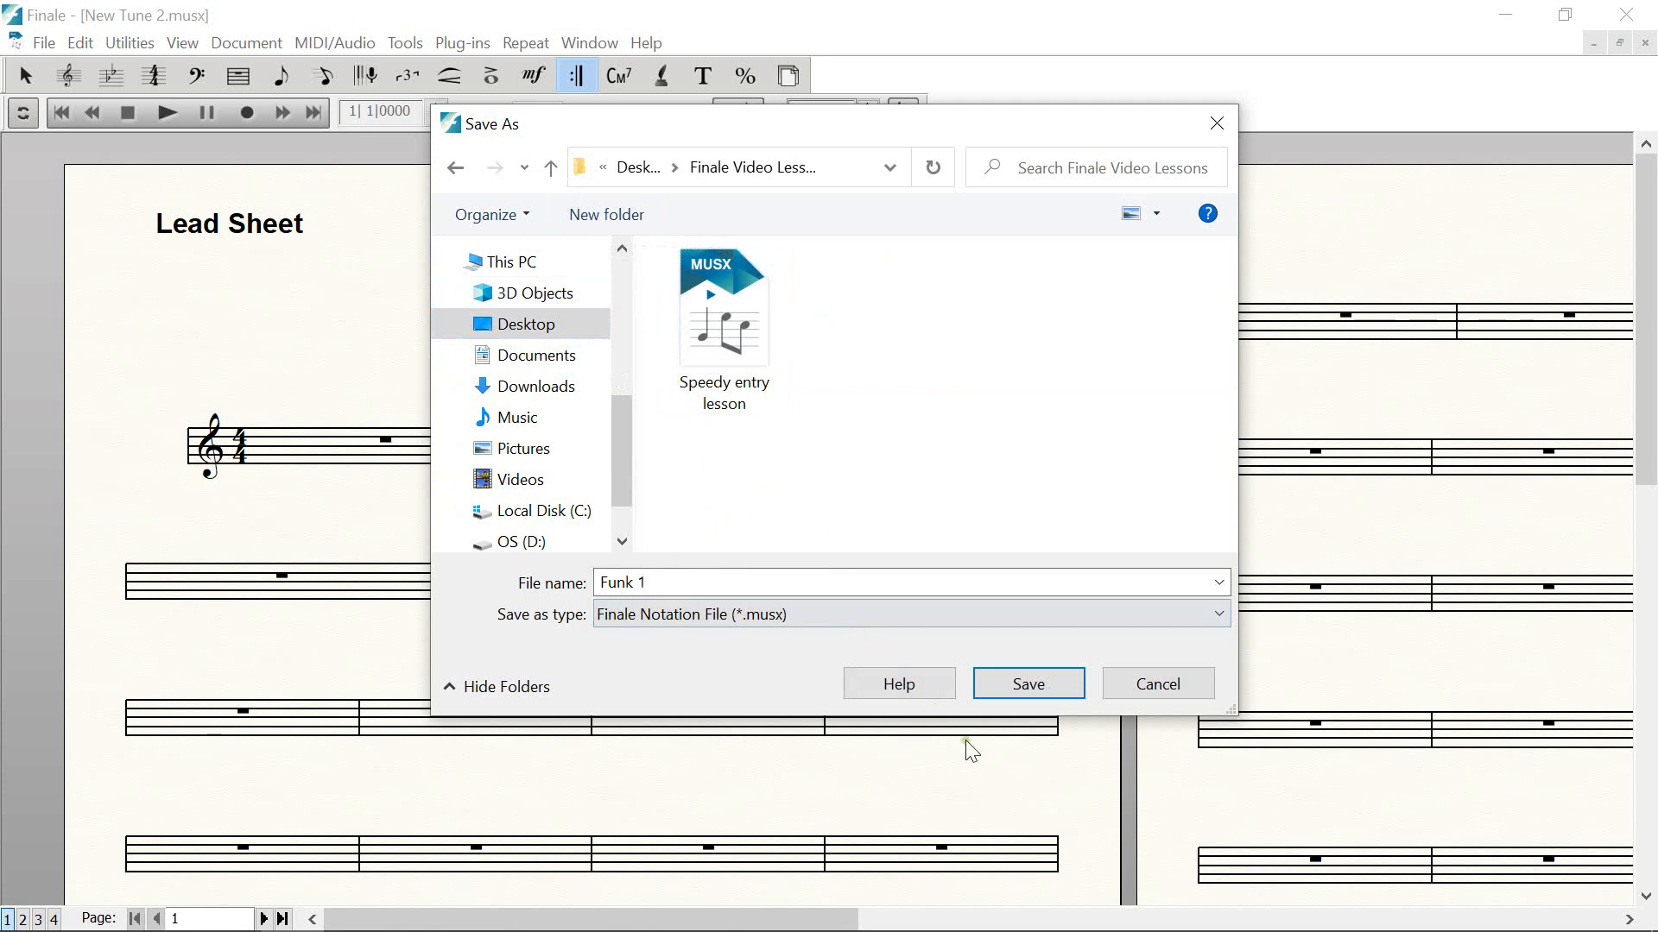
pyautogui.click(1028, 682)
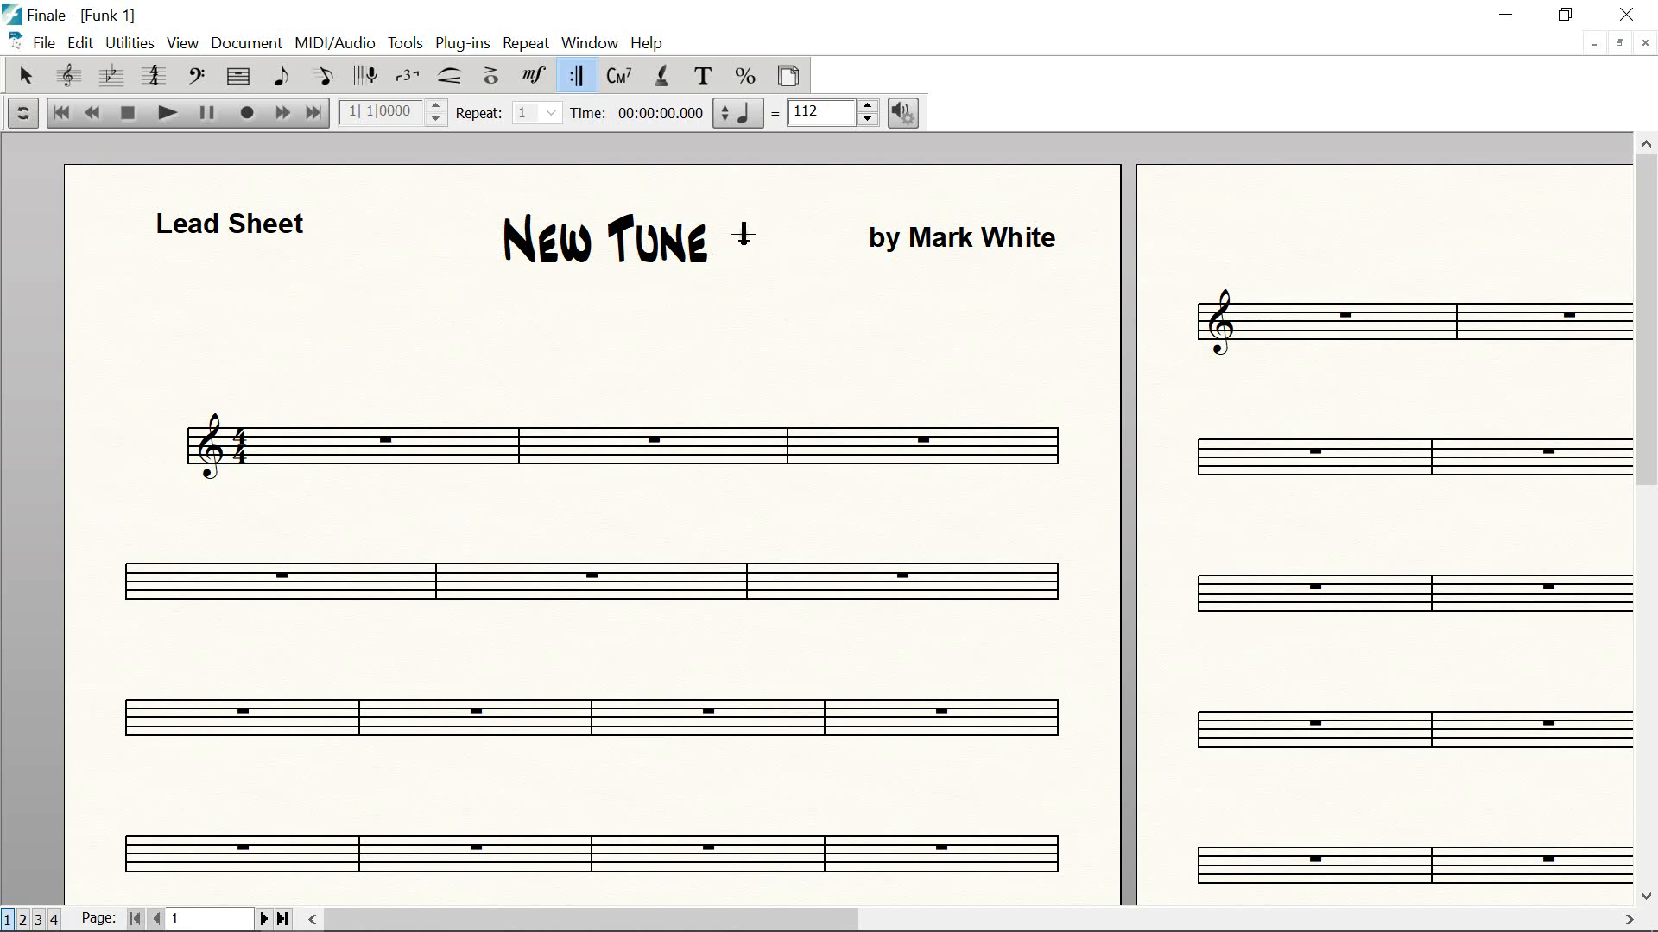
# Replace the lead sheet's title text with "Funk 1"
pyautogui.click(724, 83)
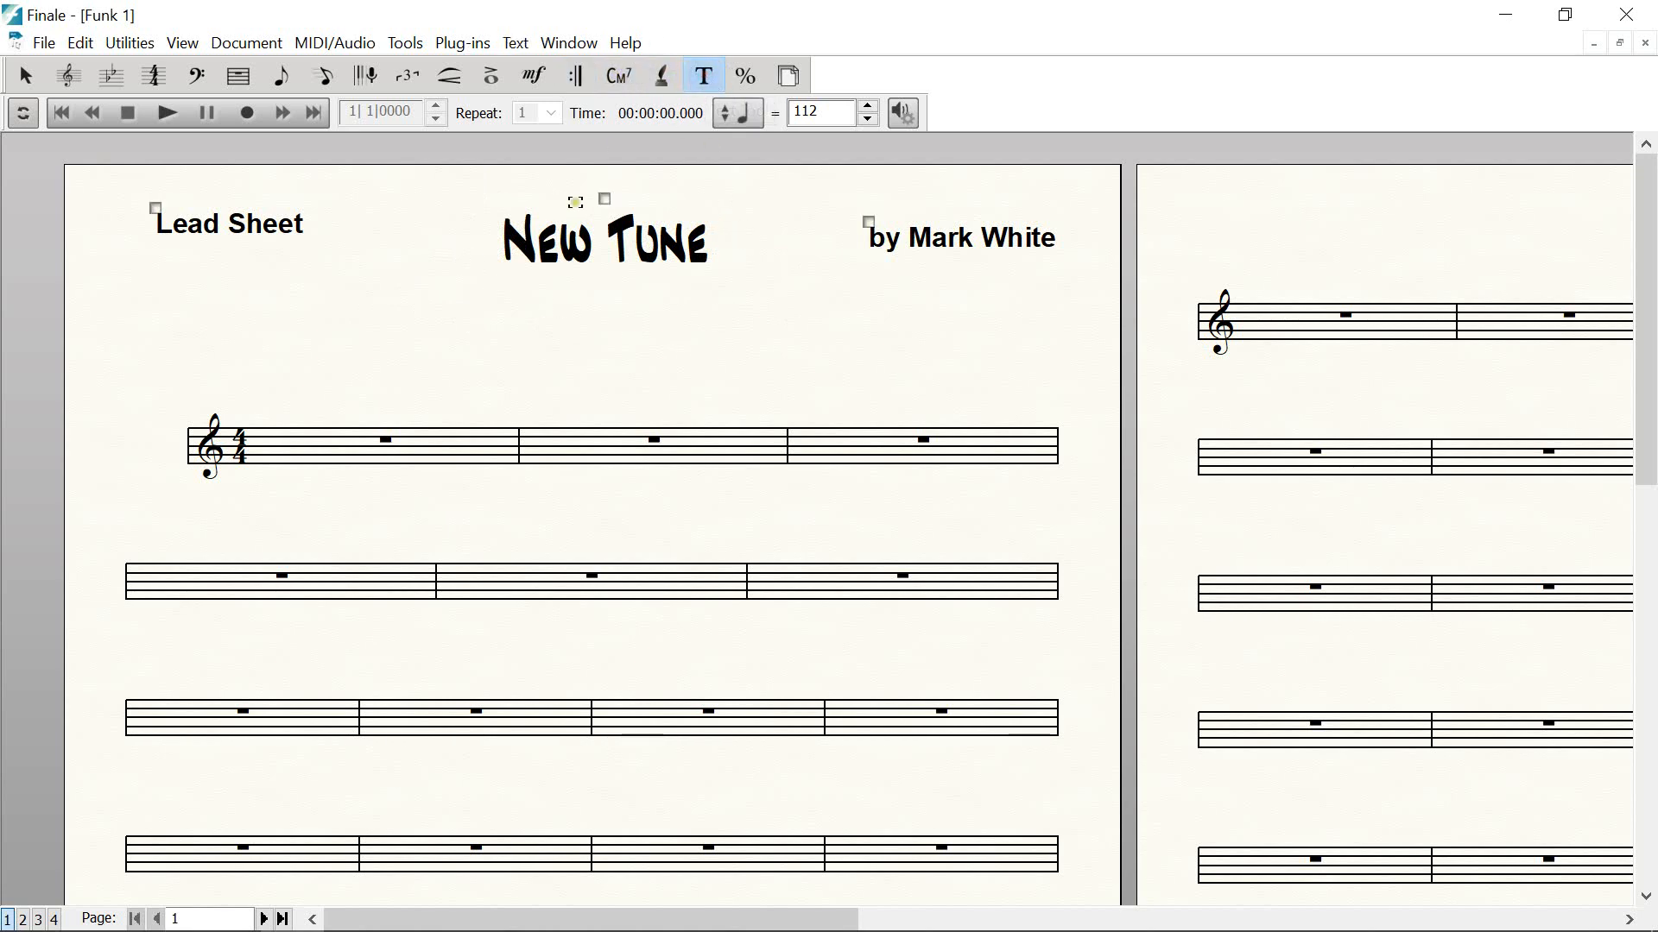
pyautogui.doubleClick(605, 198)
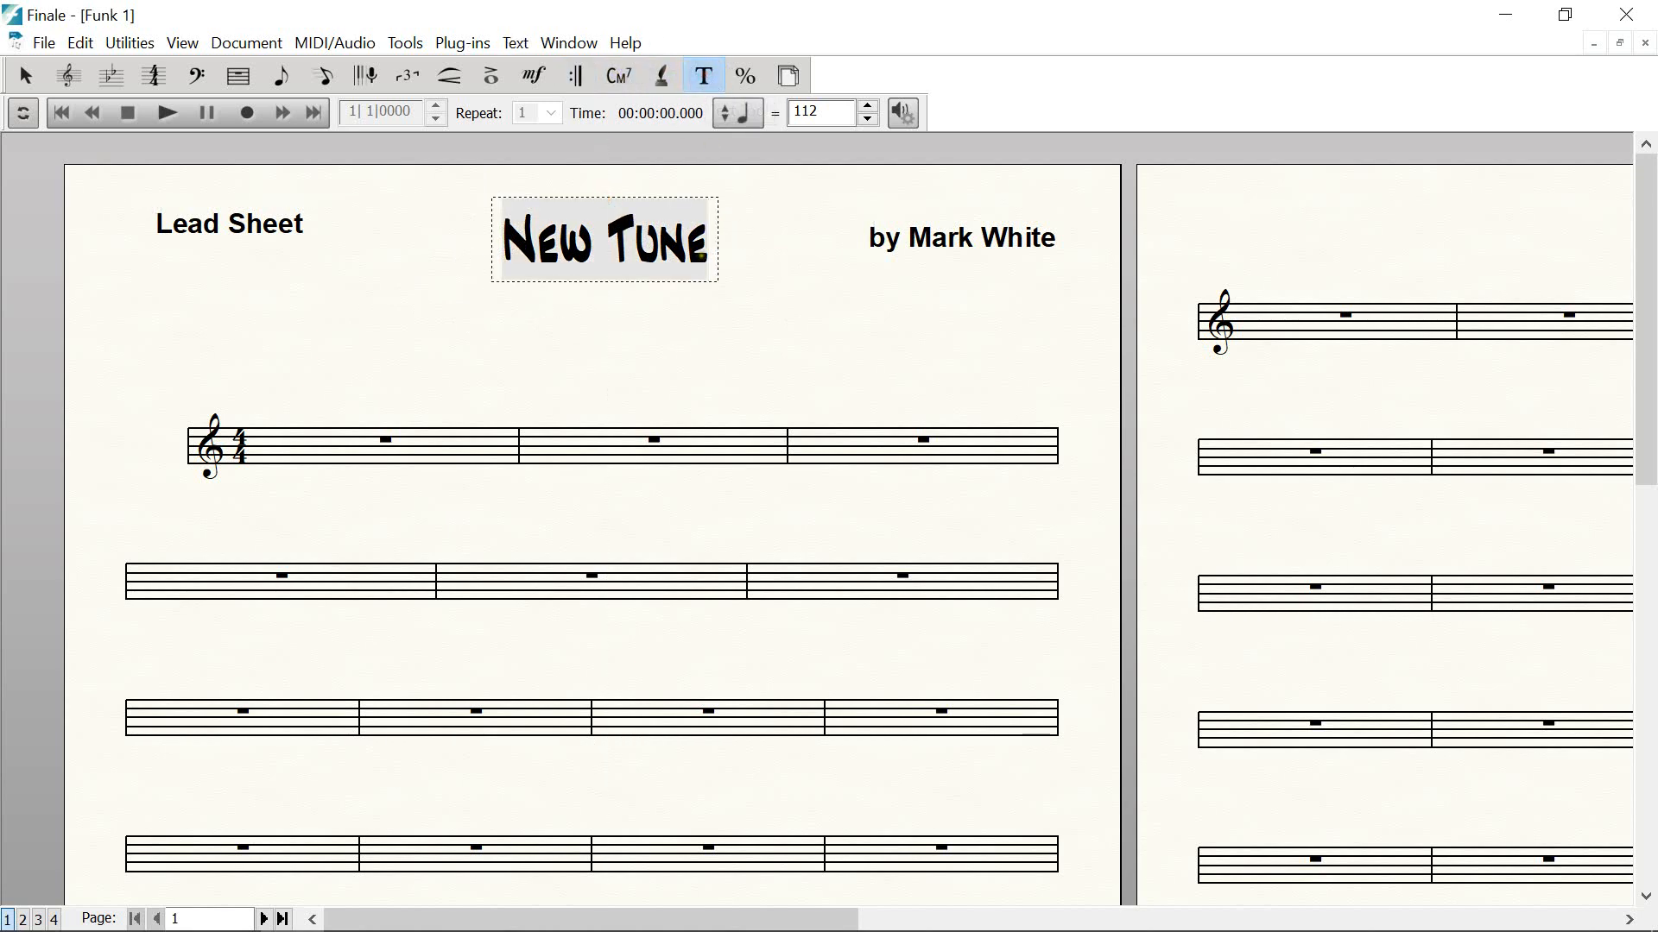
pyautogui.moveTo(709, 241); pyautogui.dragTo(455, 247)
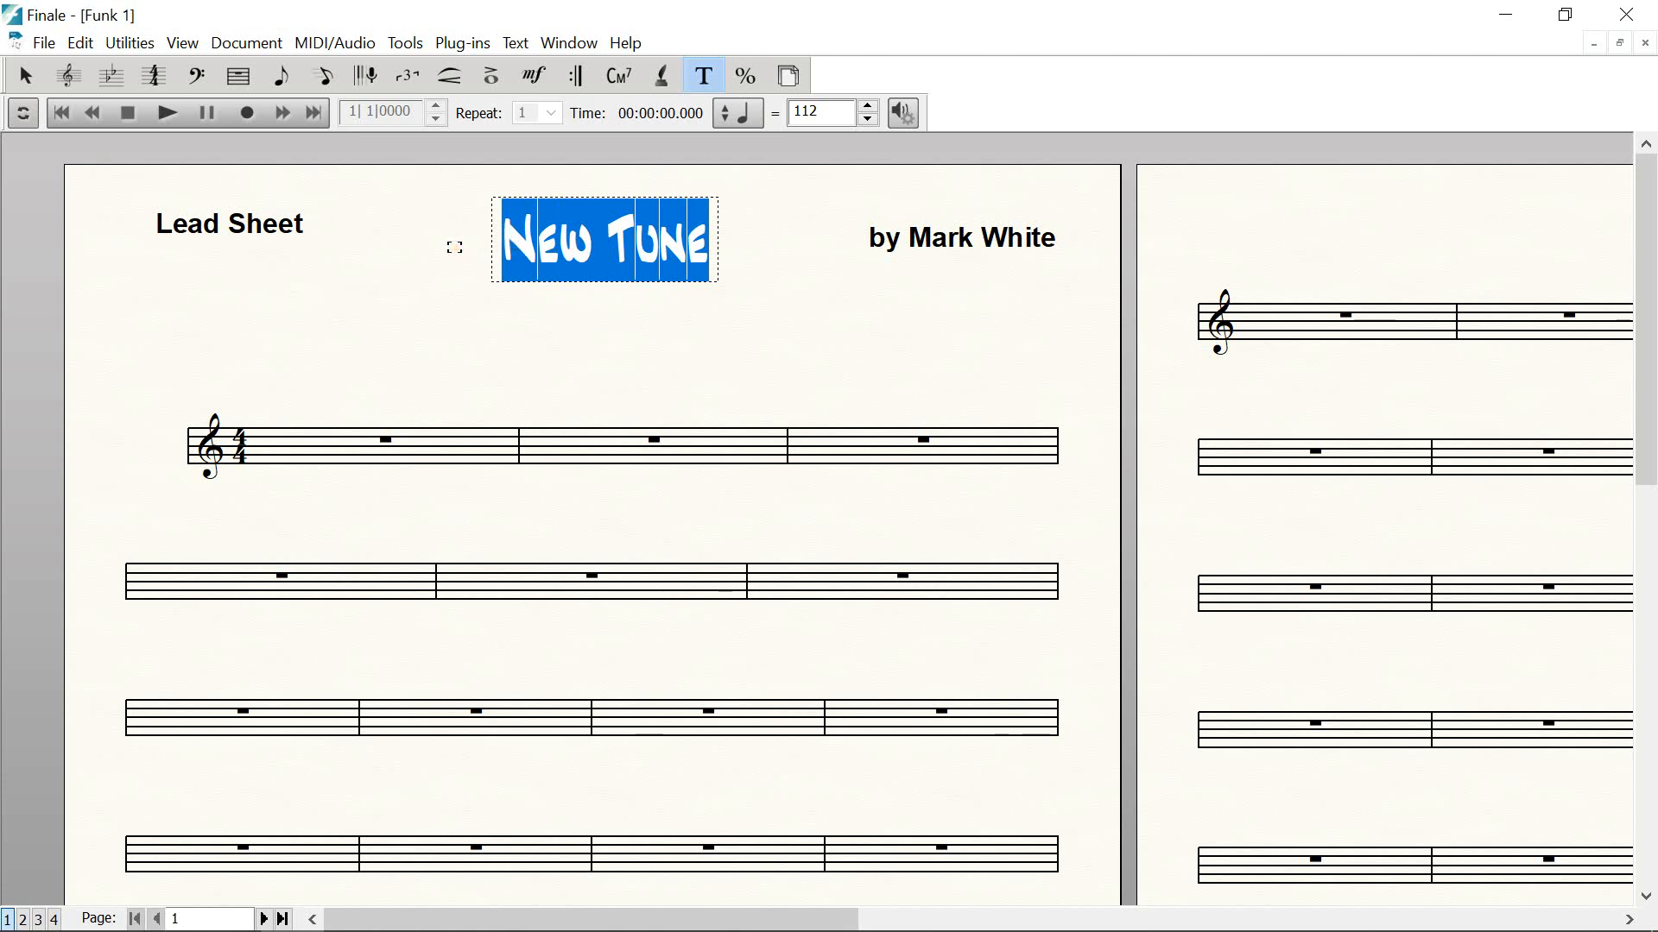
pyautogui.write('Funk')
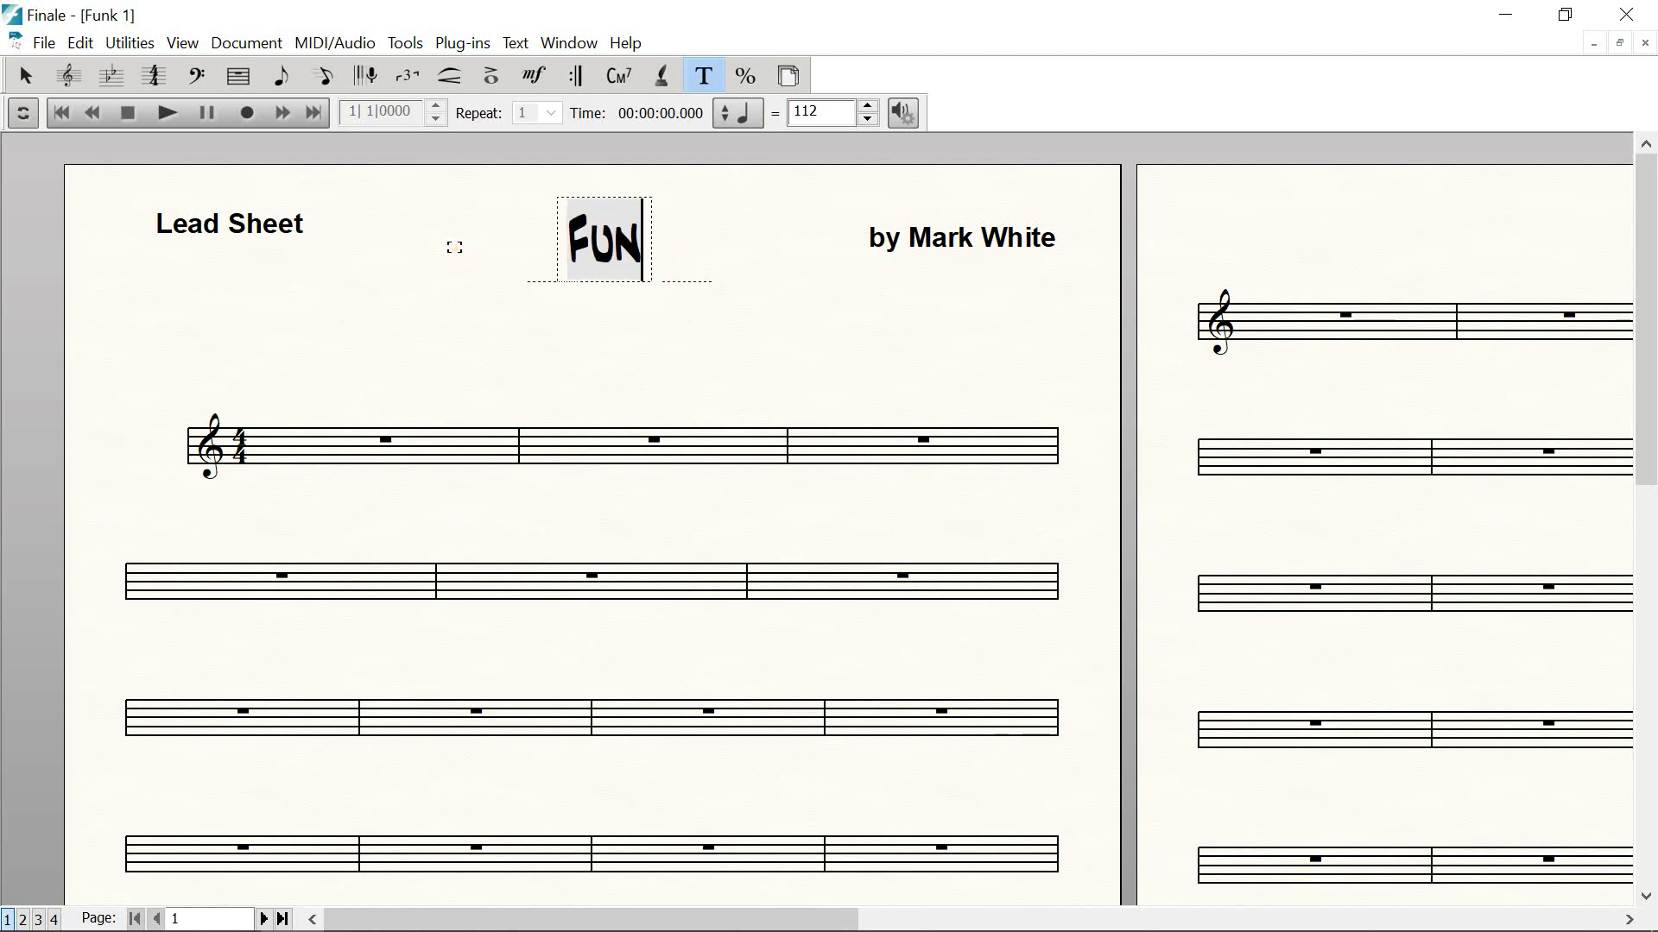
pyautogui.write(' 1')
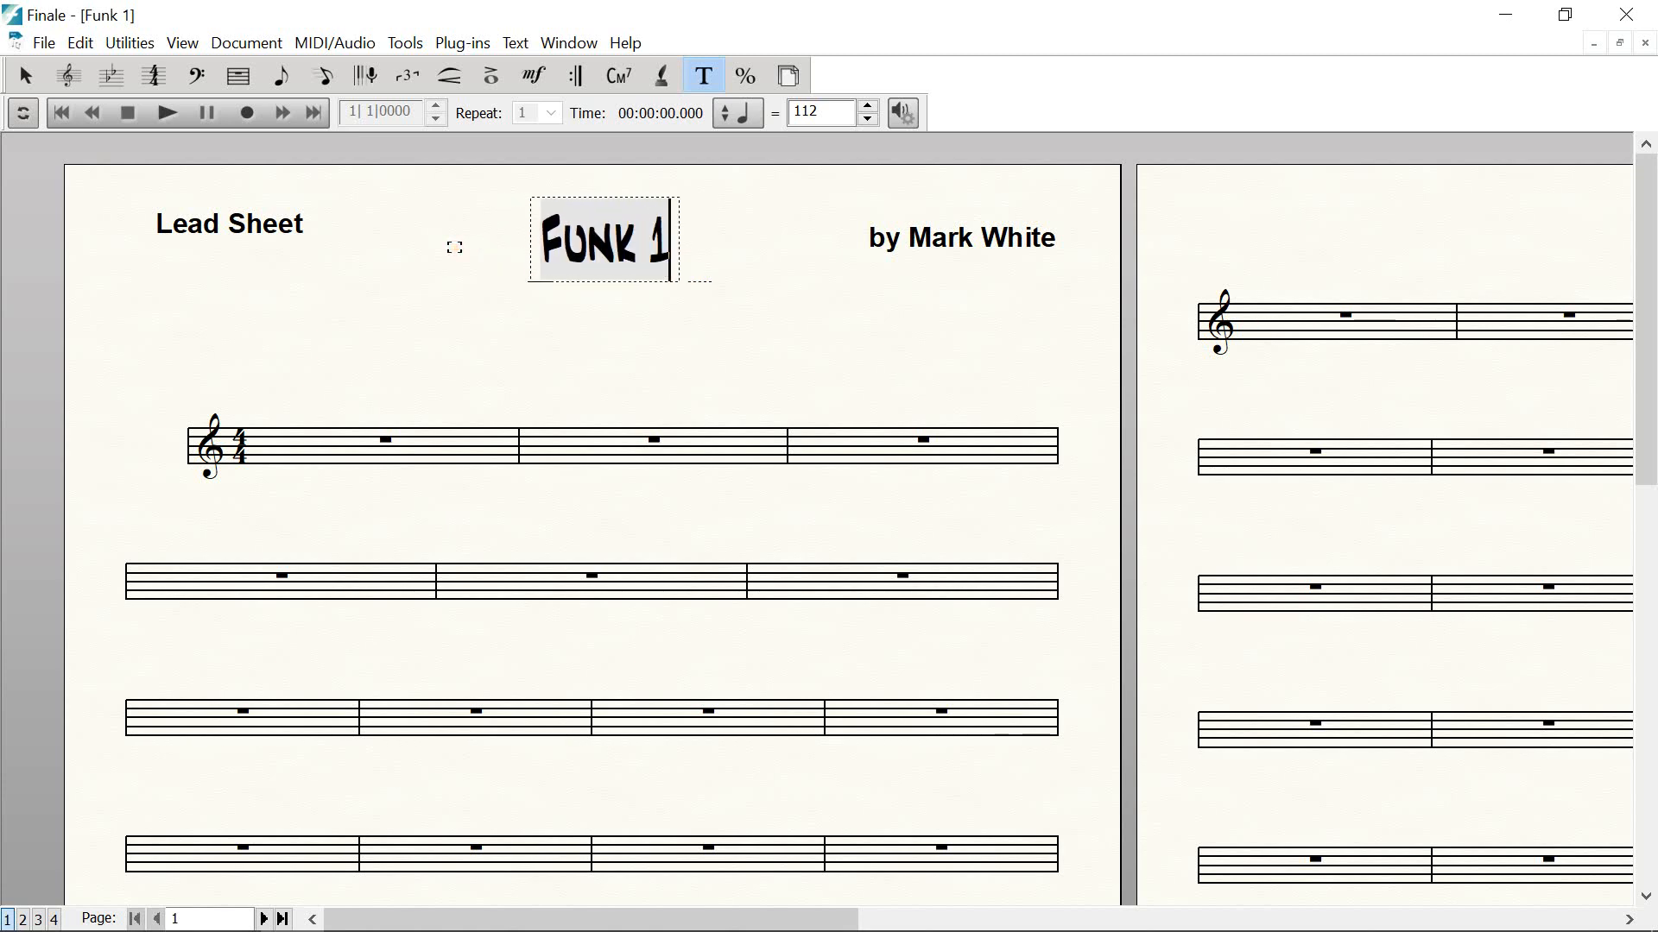
pyautogui.click(424, 272)
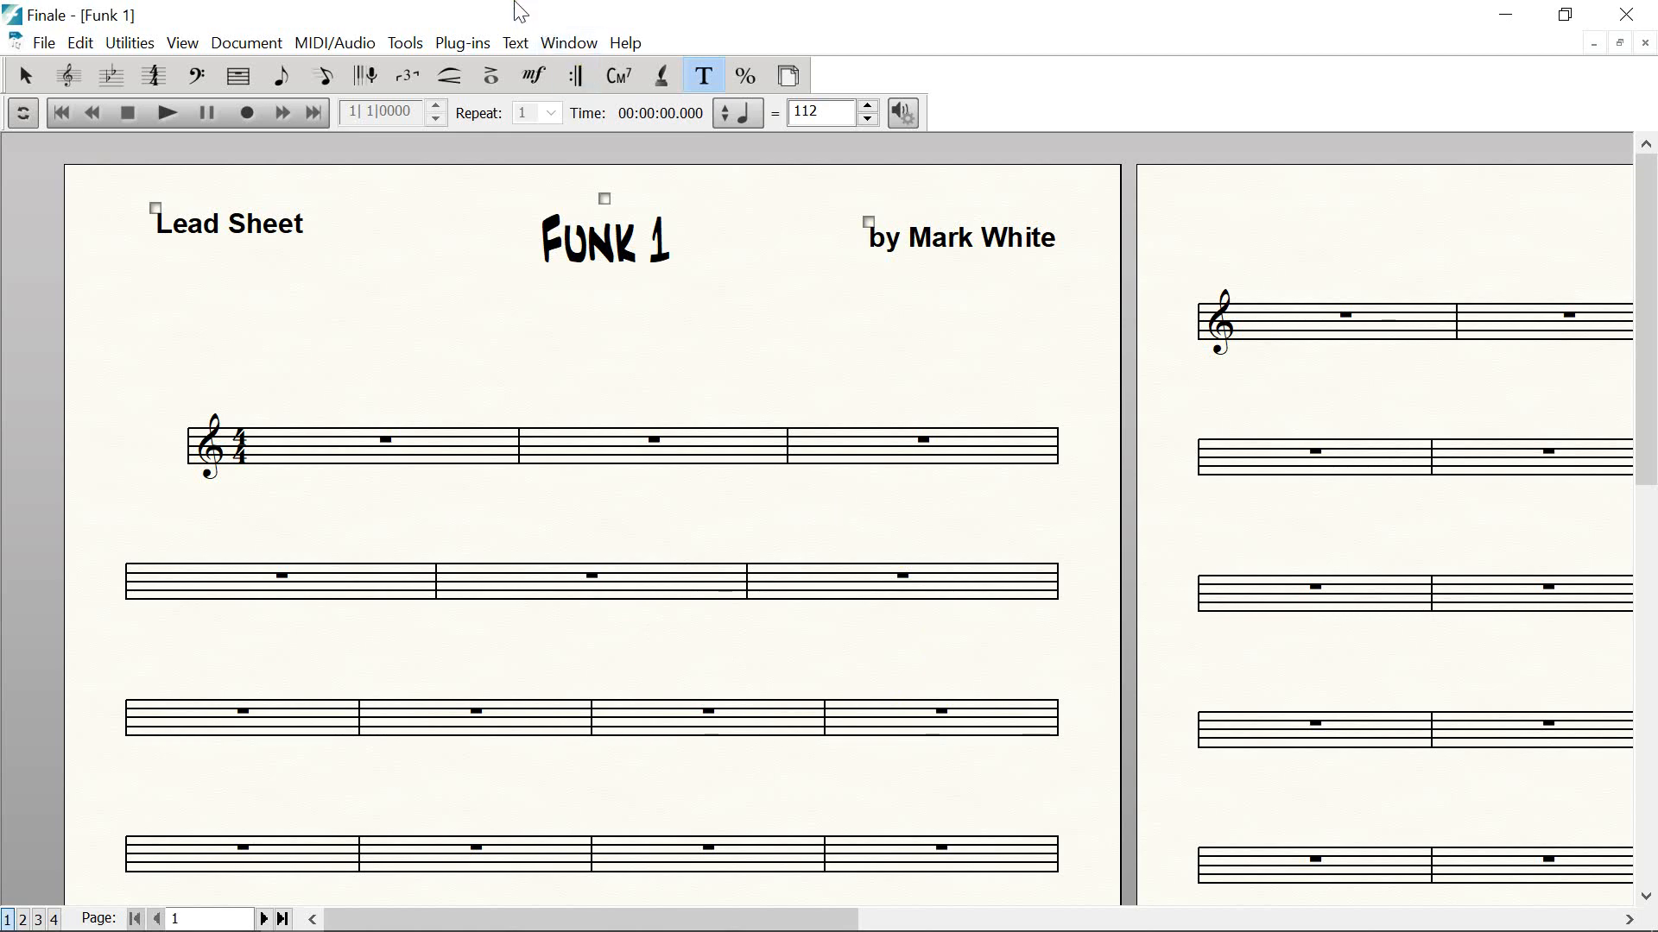
# Look through the expressions available for the first measure, and close the selection without assigning one
pyautogui.click(535, 80)
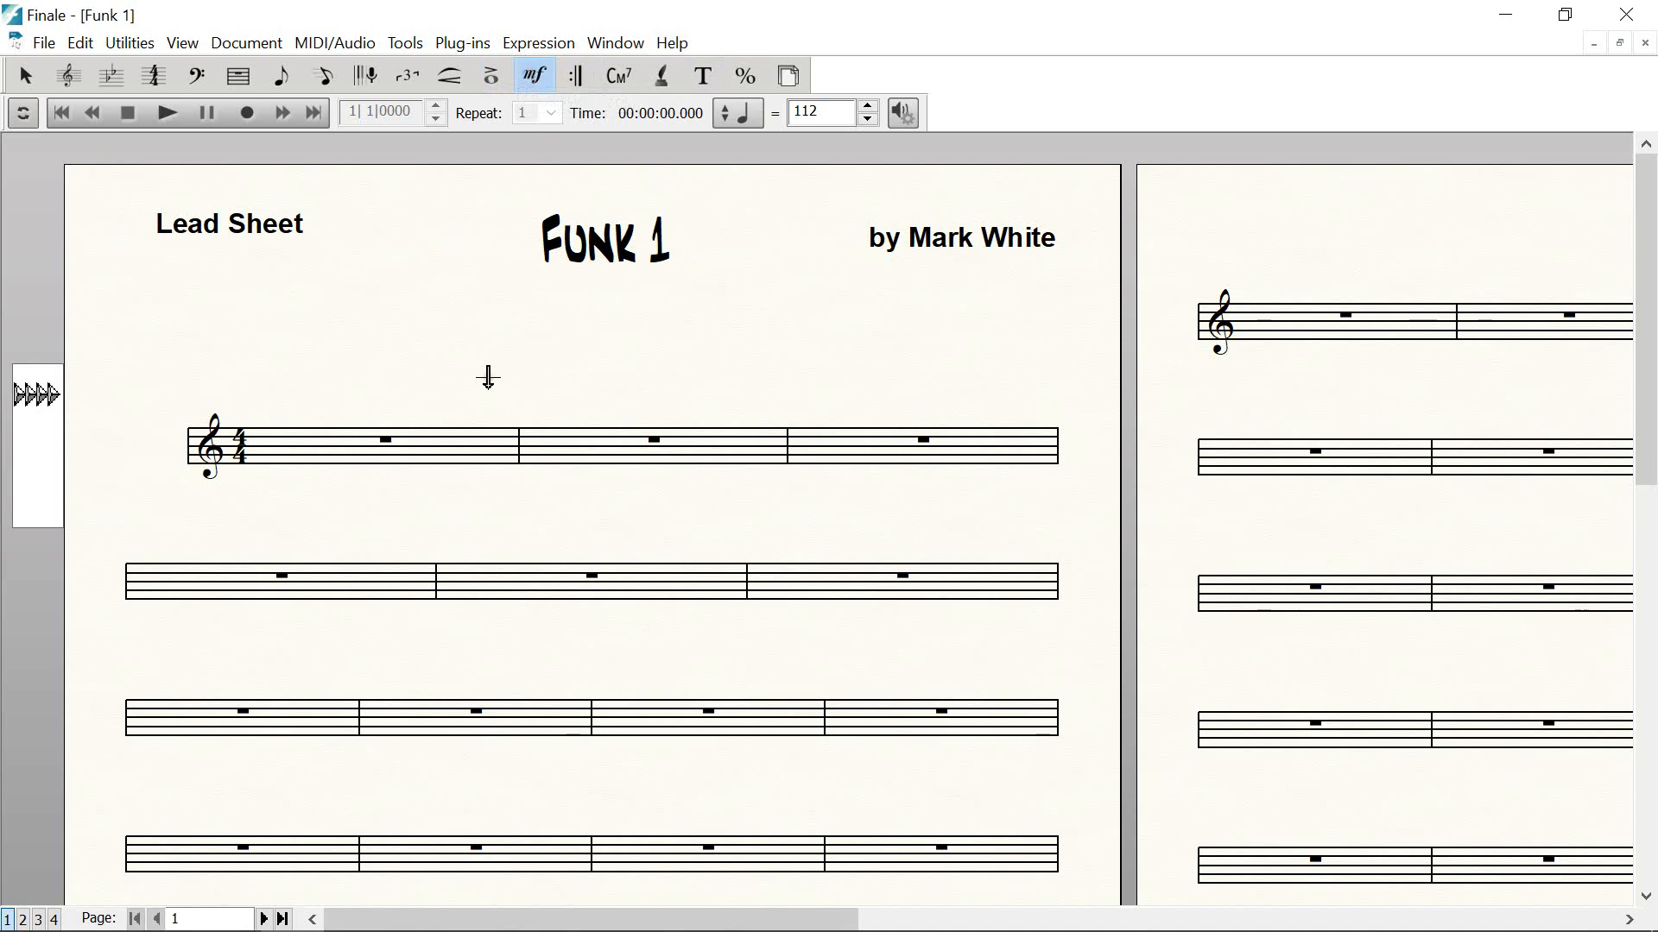
pyautogui.click(449, 401)
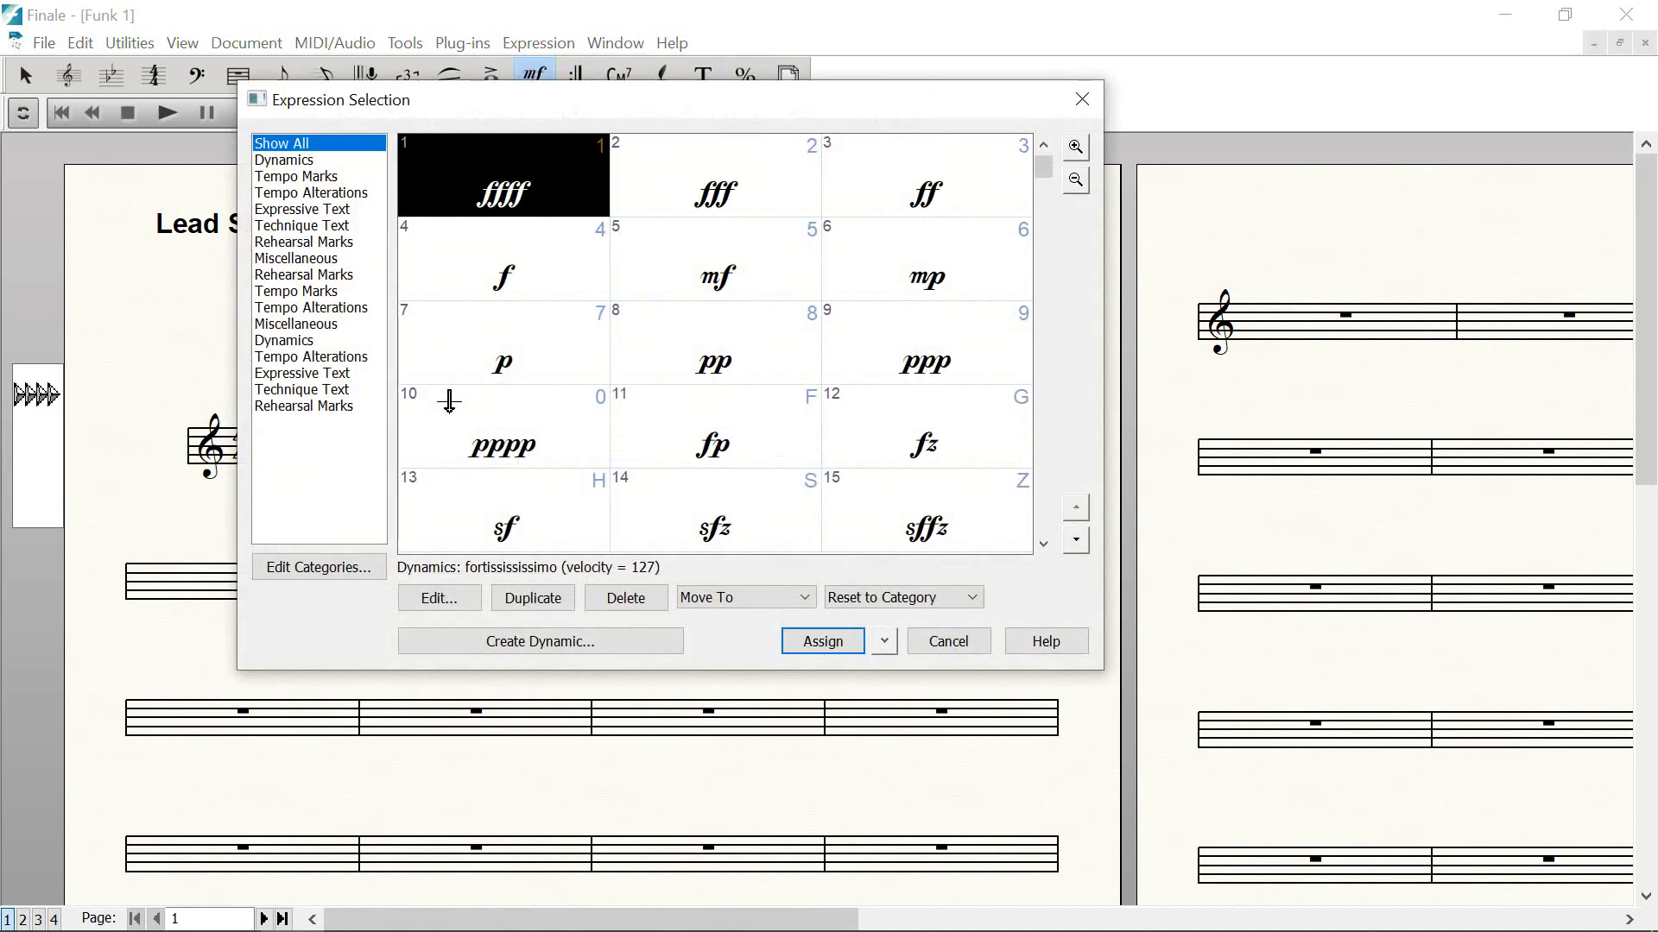
pyautogui.moveTo(1041, 160); pyautogui.dragTo(1083, 100)
pyautogui.click(1081, 100)
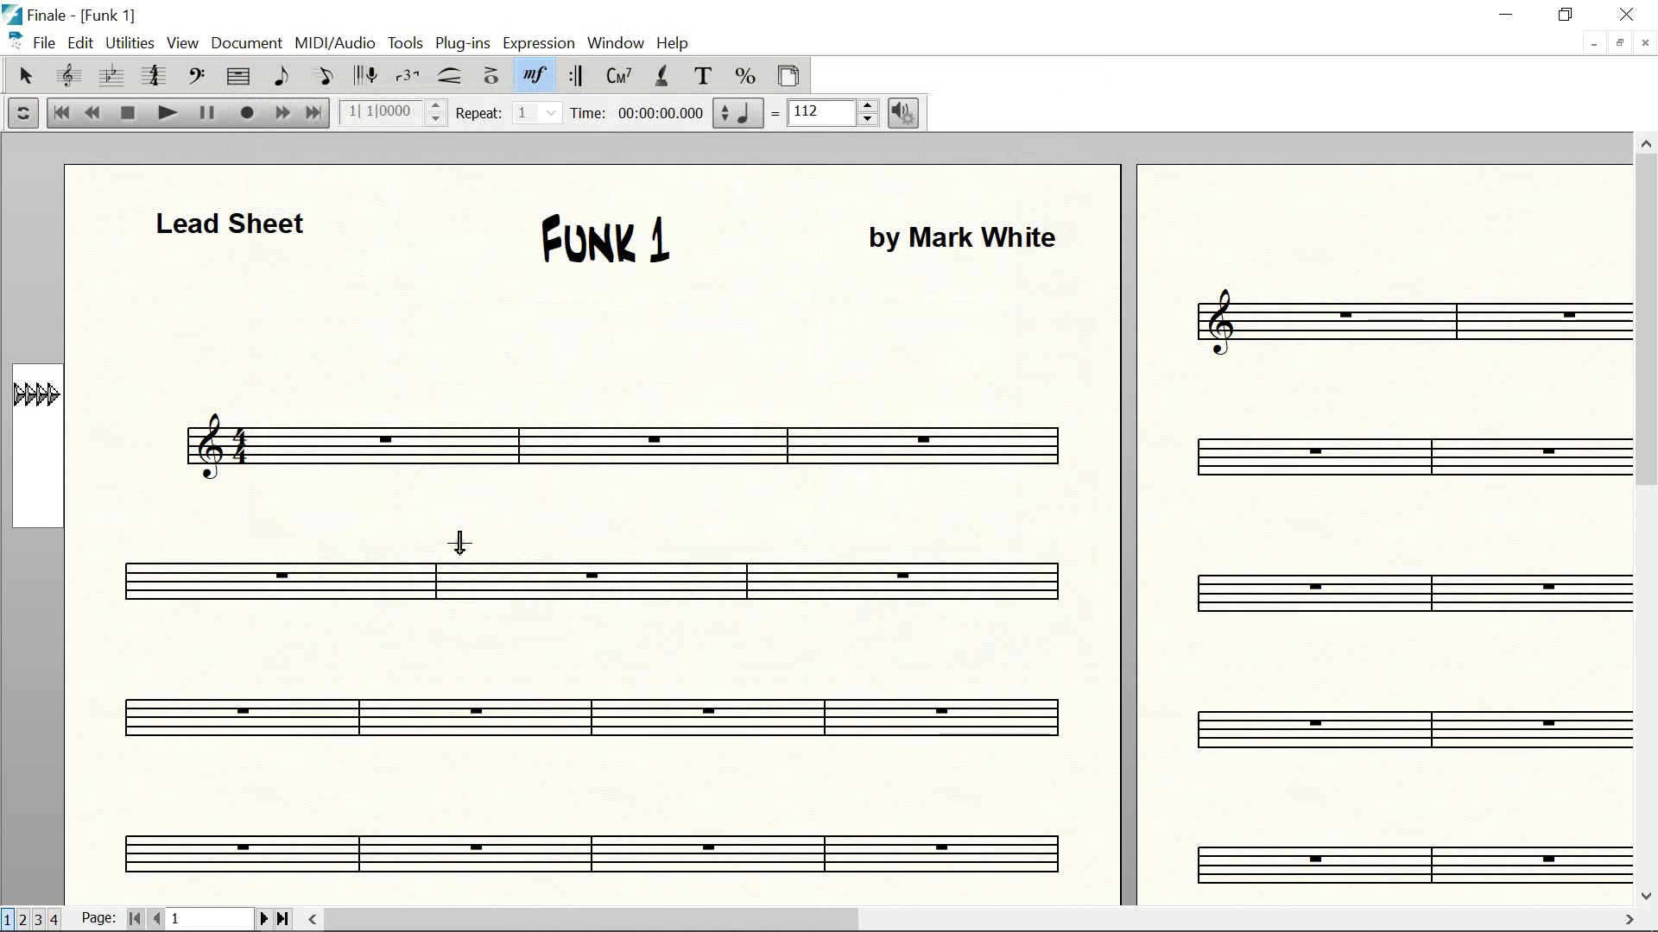
# Add a forward repeat at the start of the third measure in the third system
pyautogui.click(570, 76)
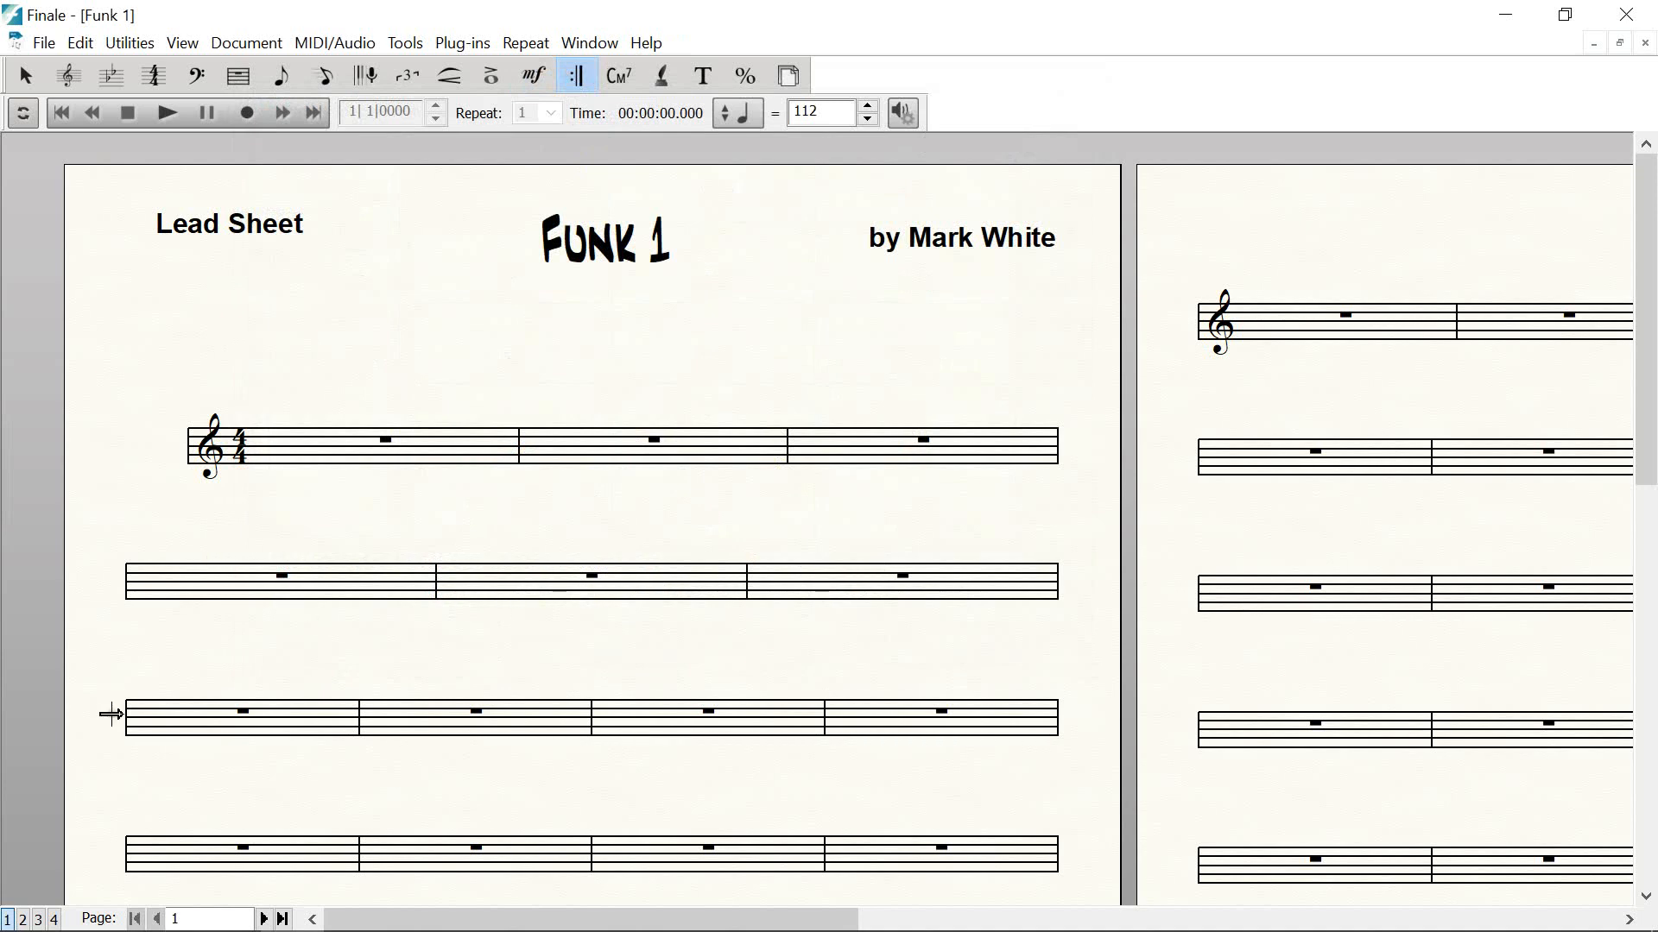
pyautogui.click(637, 736)
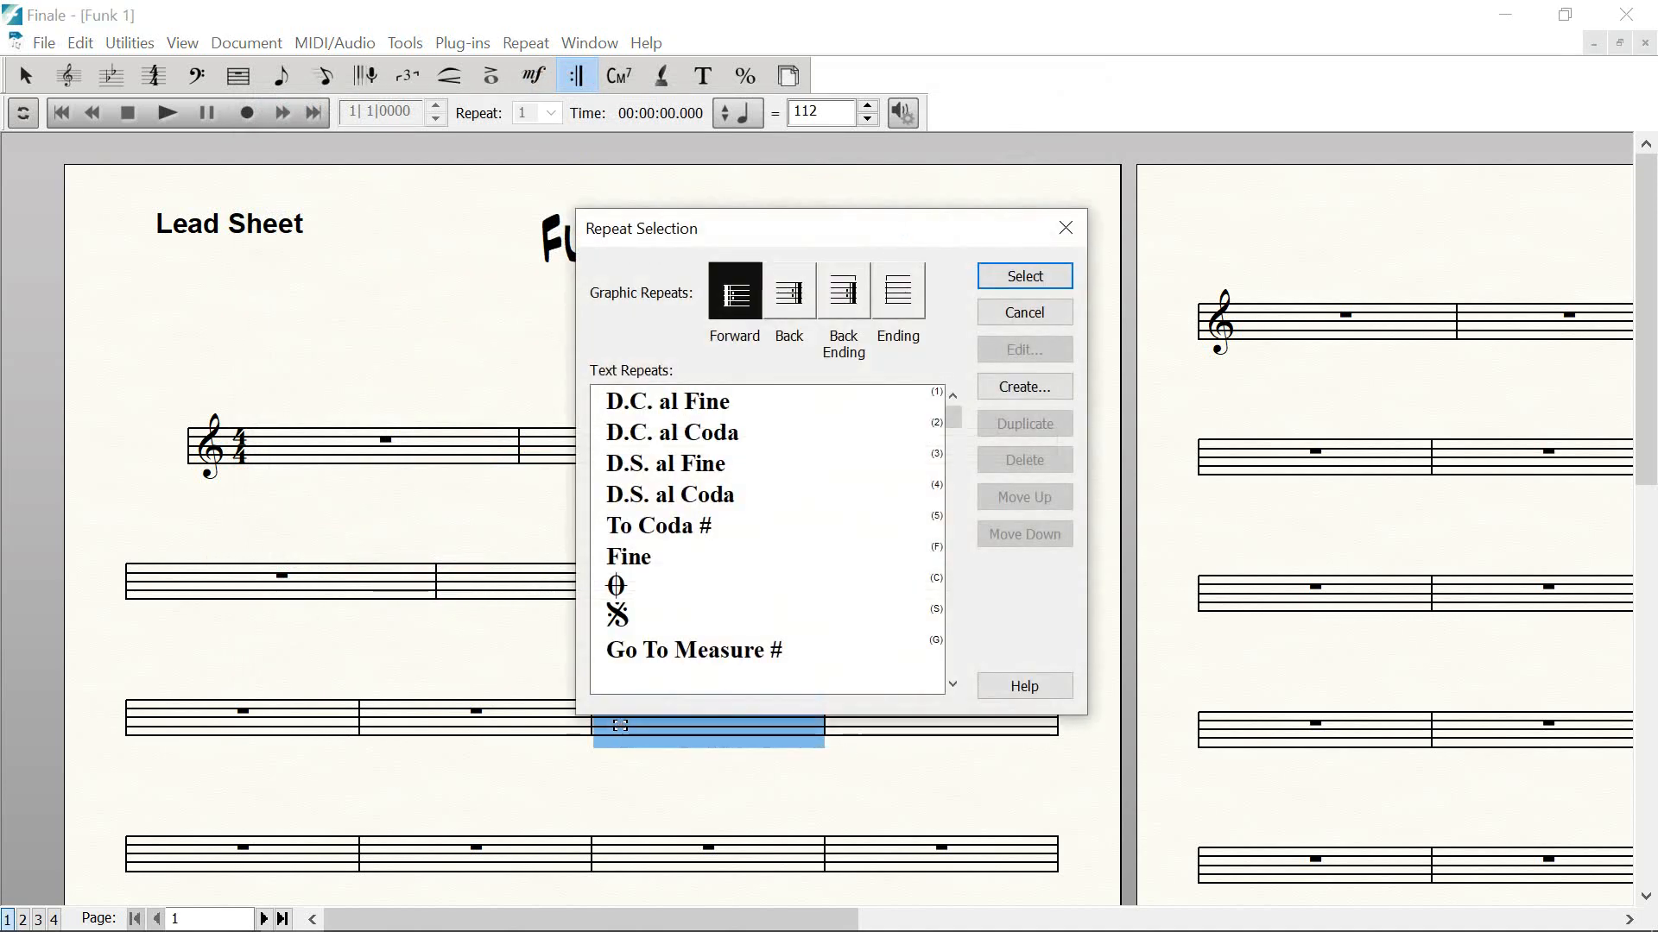
pyautogui.click(1040, 283)
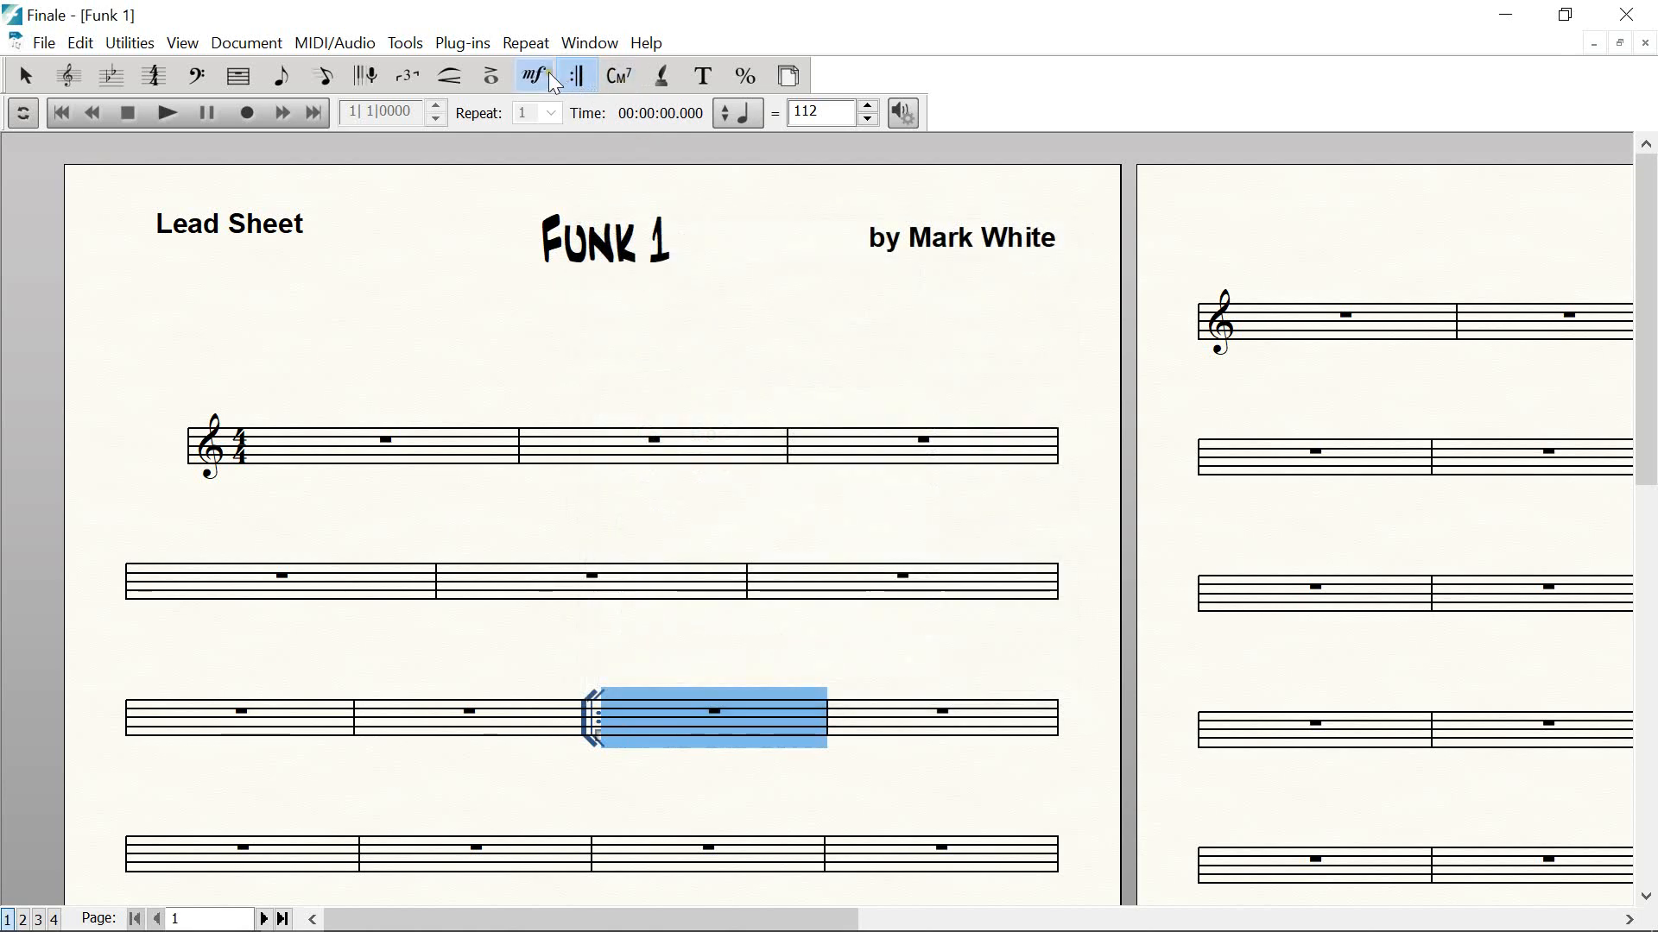
pyautogui.click(795, 647)
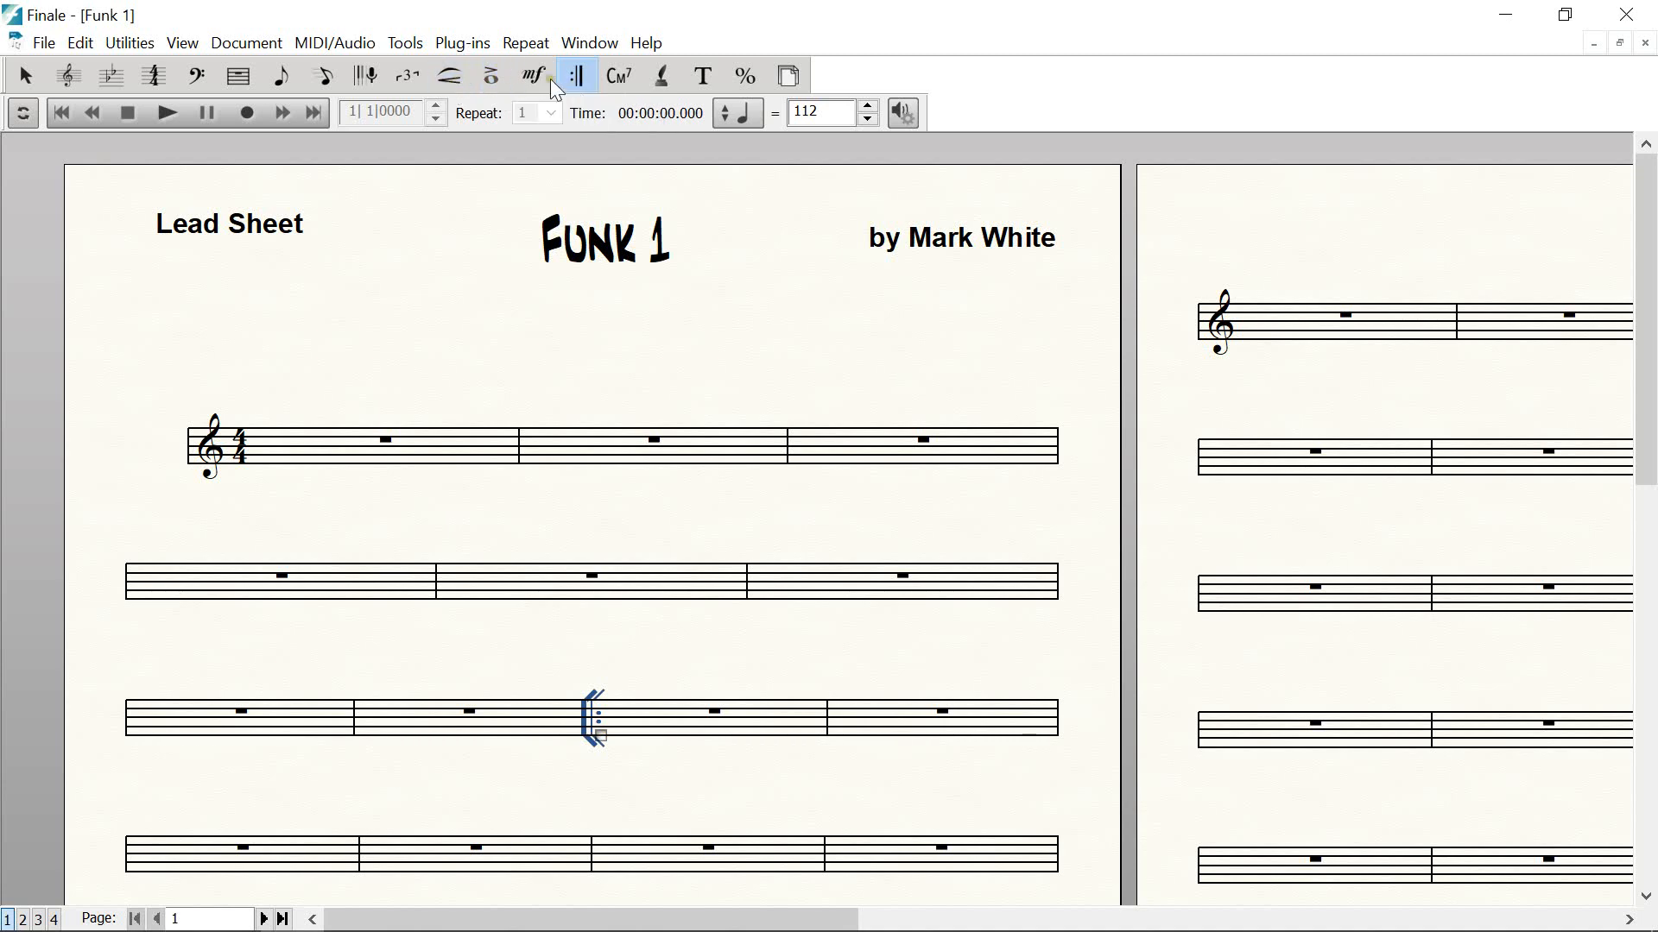
# Start creating a new Miscellaneous expression for the third measure of the third system
pyautogui.click(528, 79)
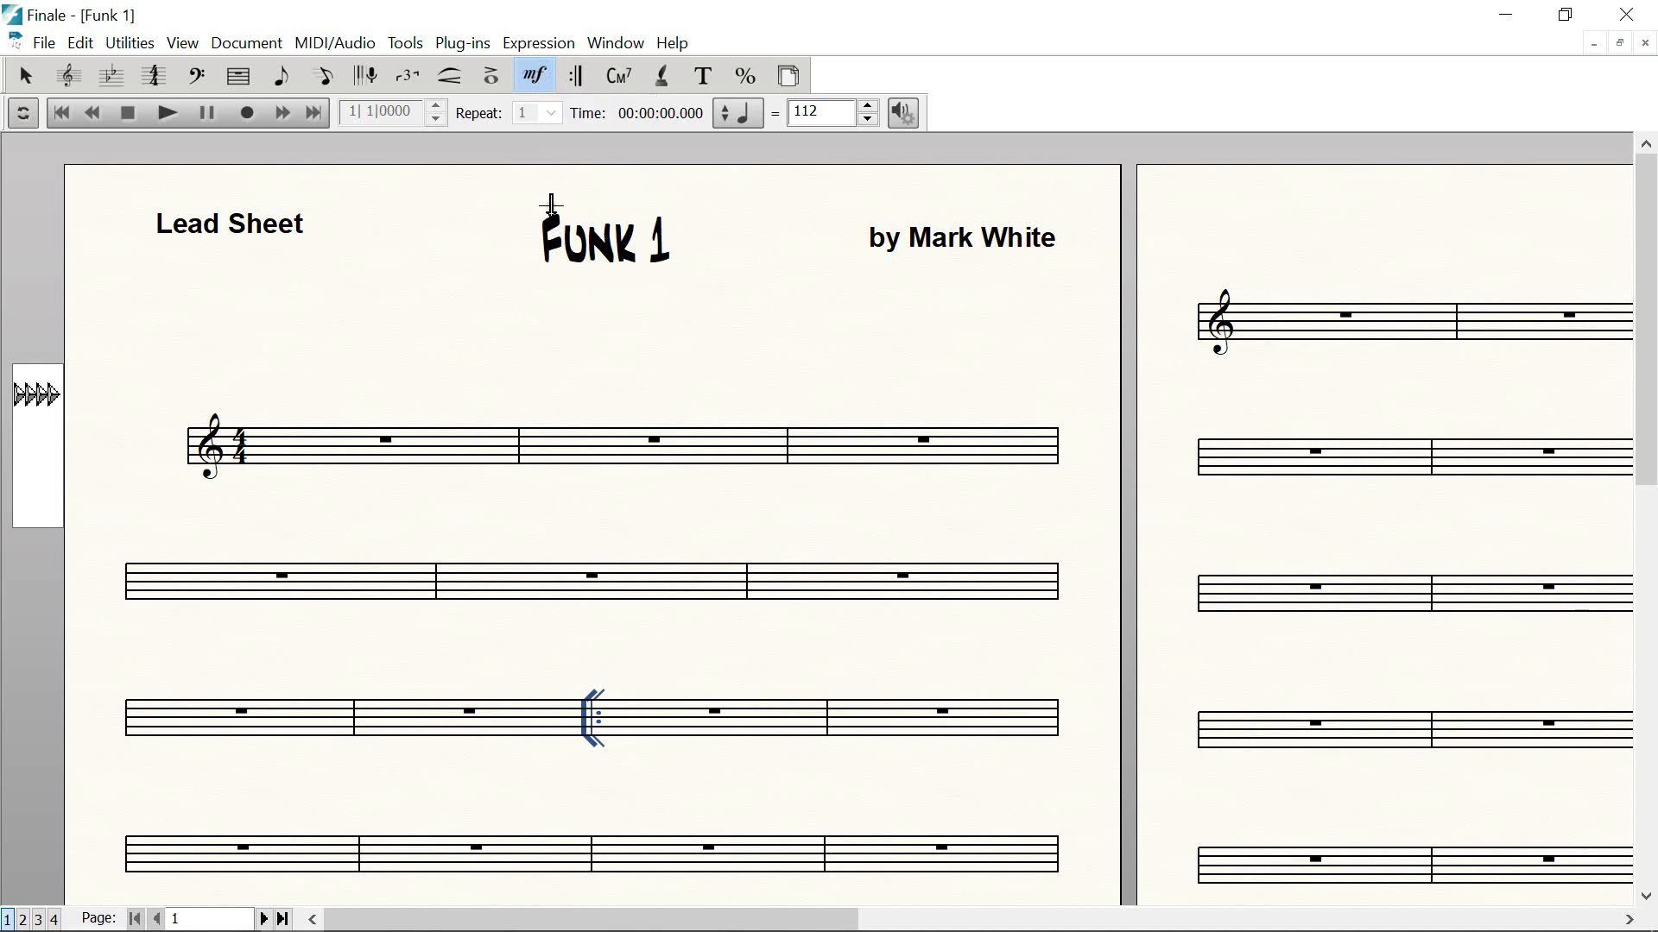
pyautogui.doubleClick(641, 665)
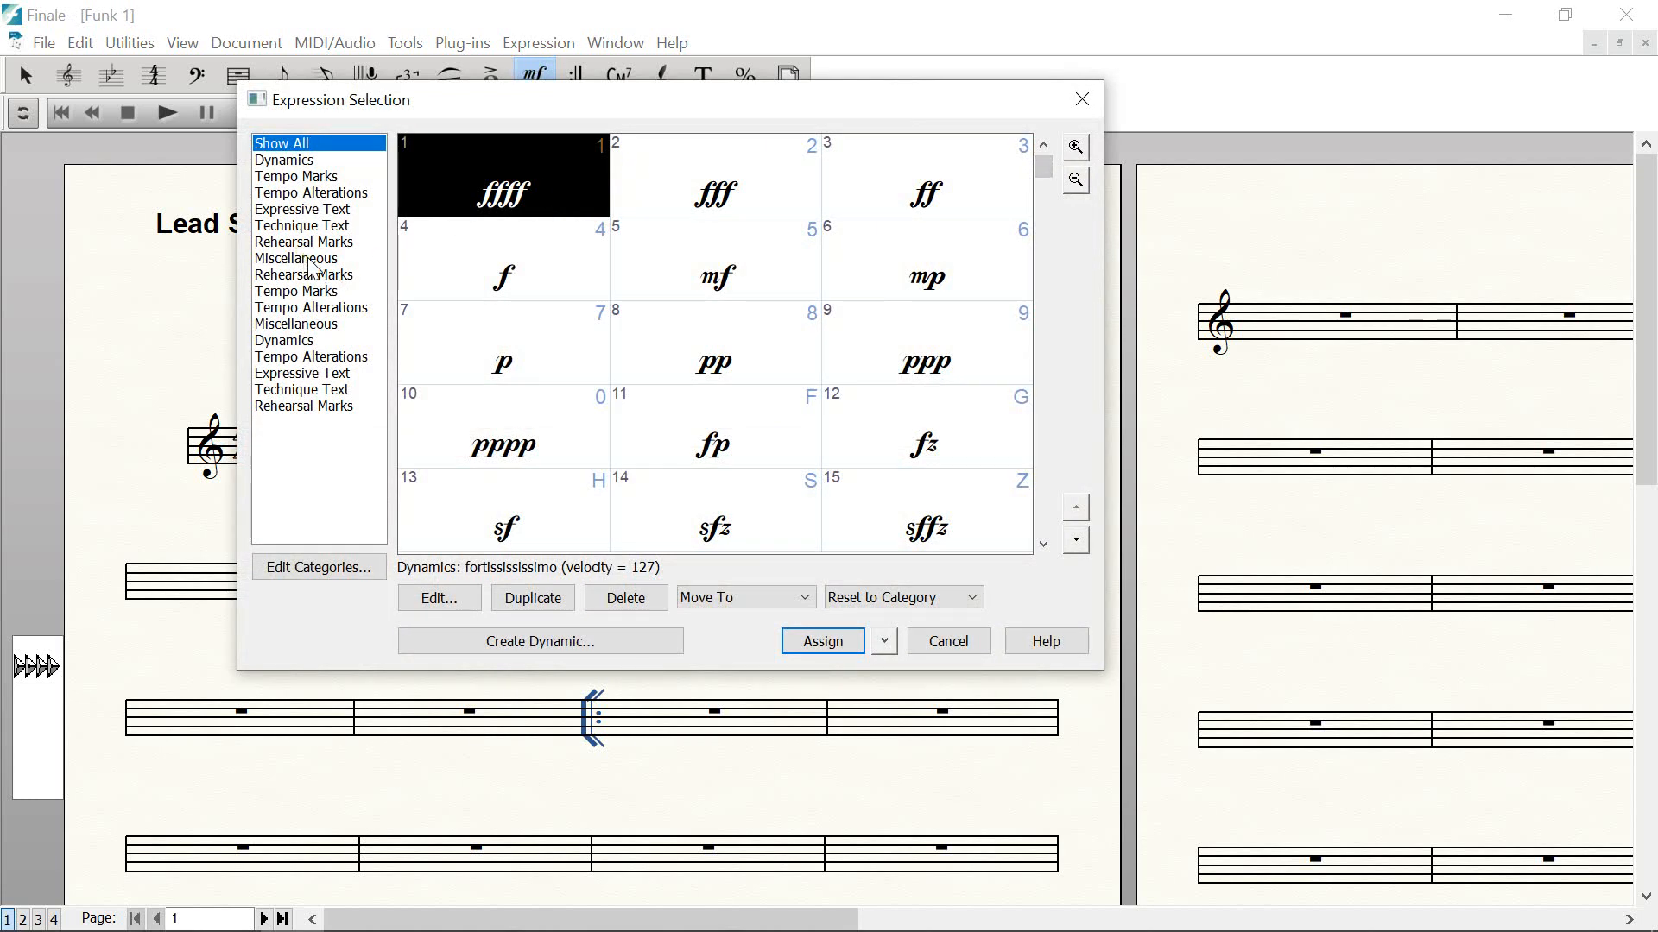
pyautogui.click(309, 328)
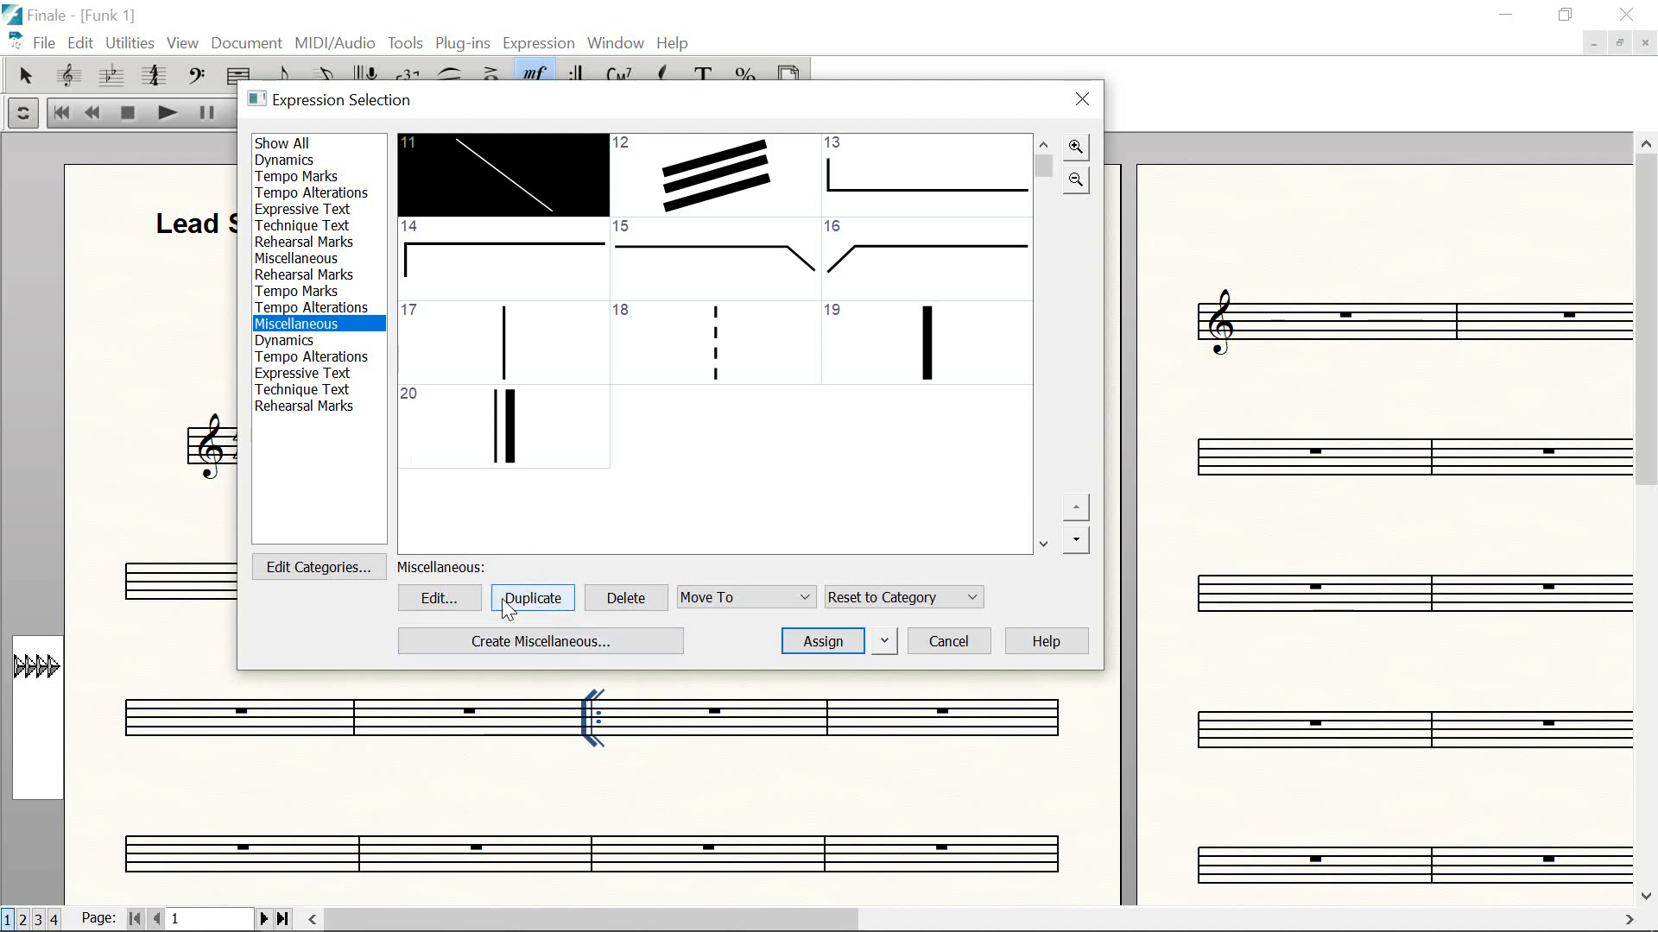
pyautogui.click(510, 640)
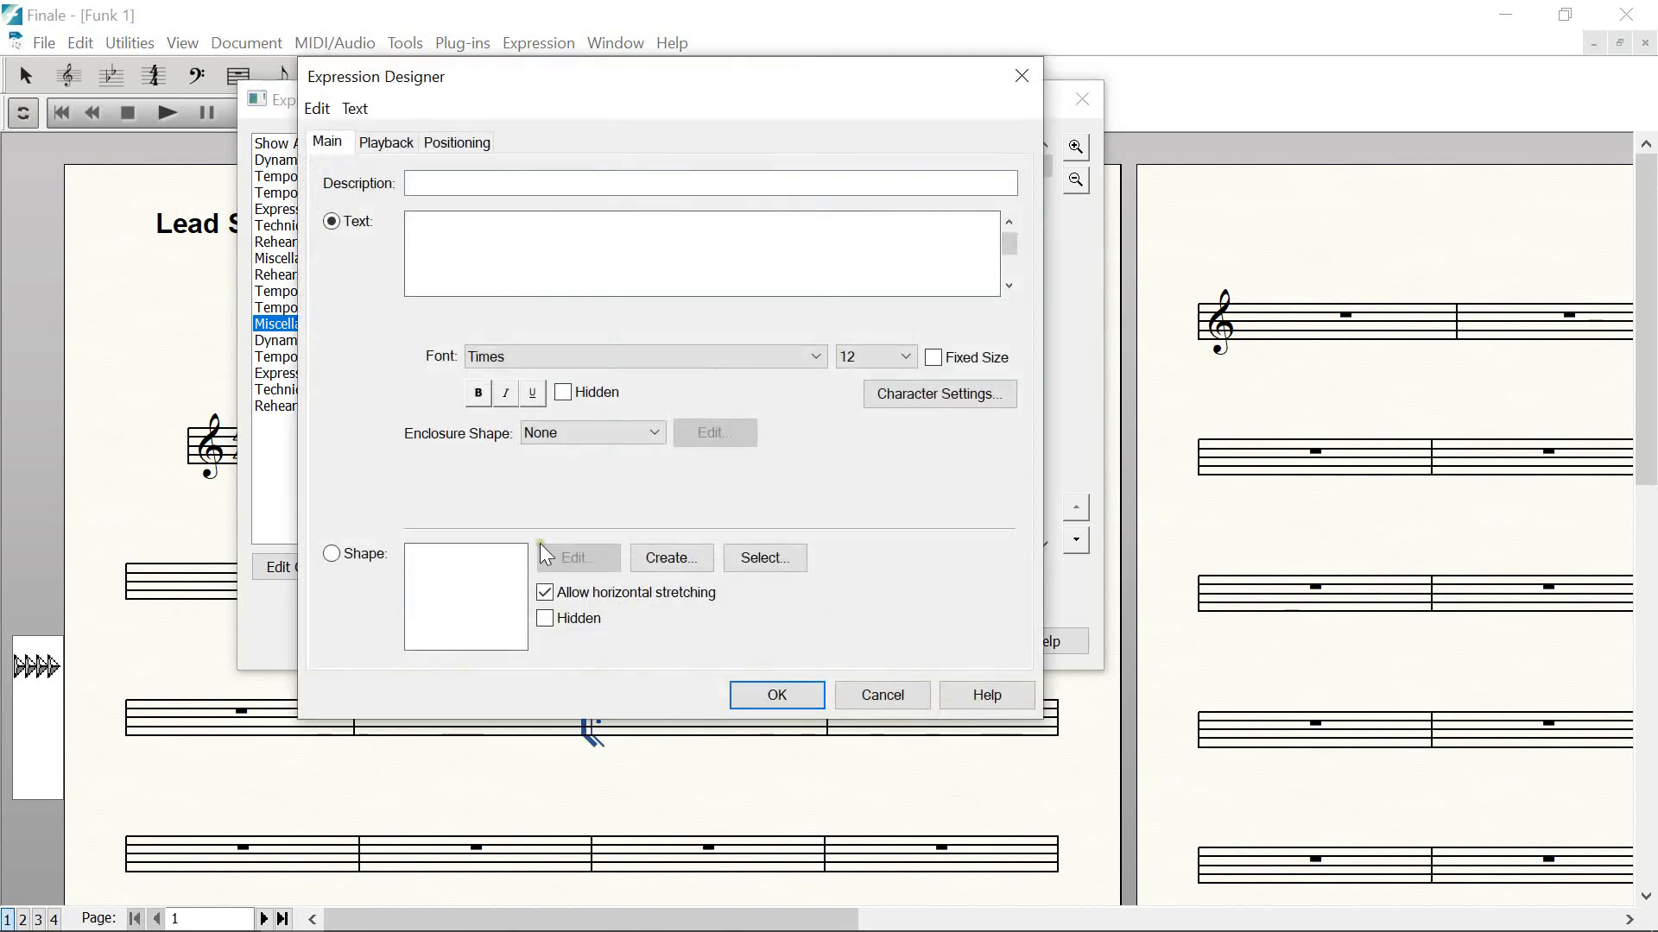
# Try to set the font to Arial bold while the expression text is still empty
pyautogui.click(501, 230)
pyautogui.click(630, 354)
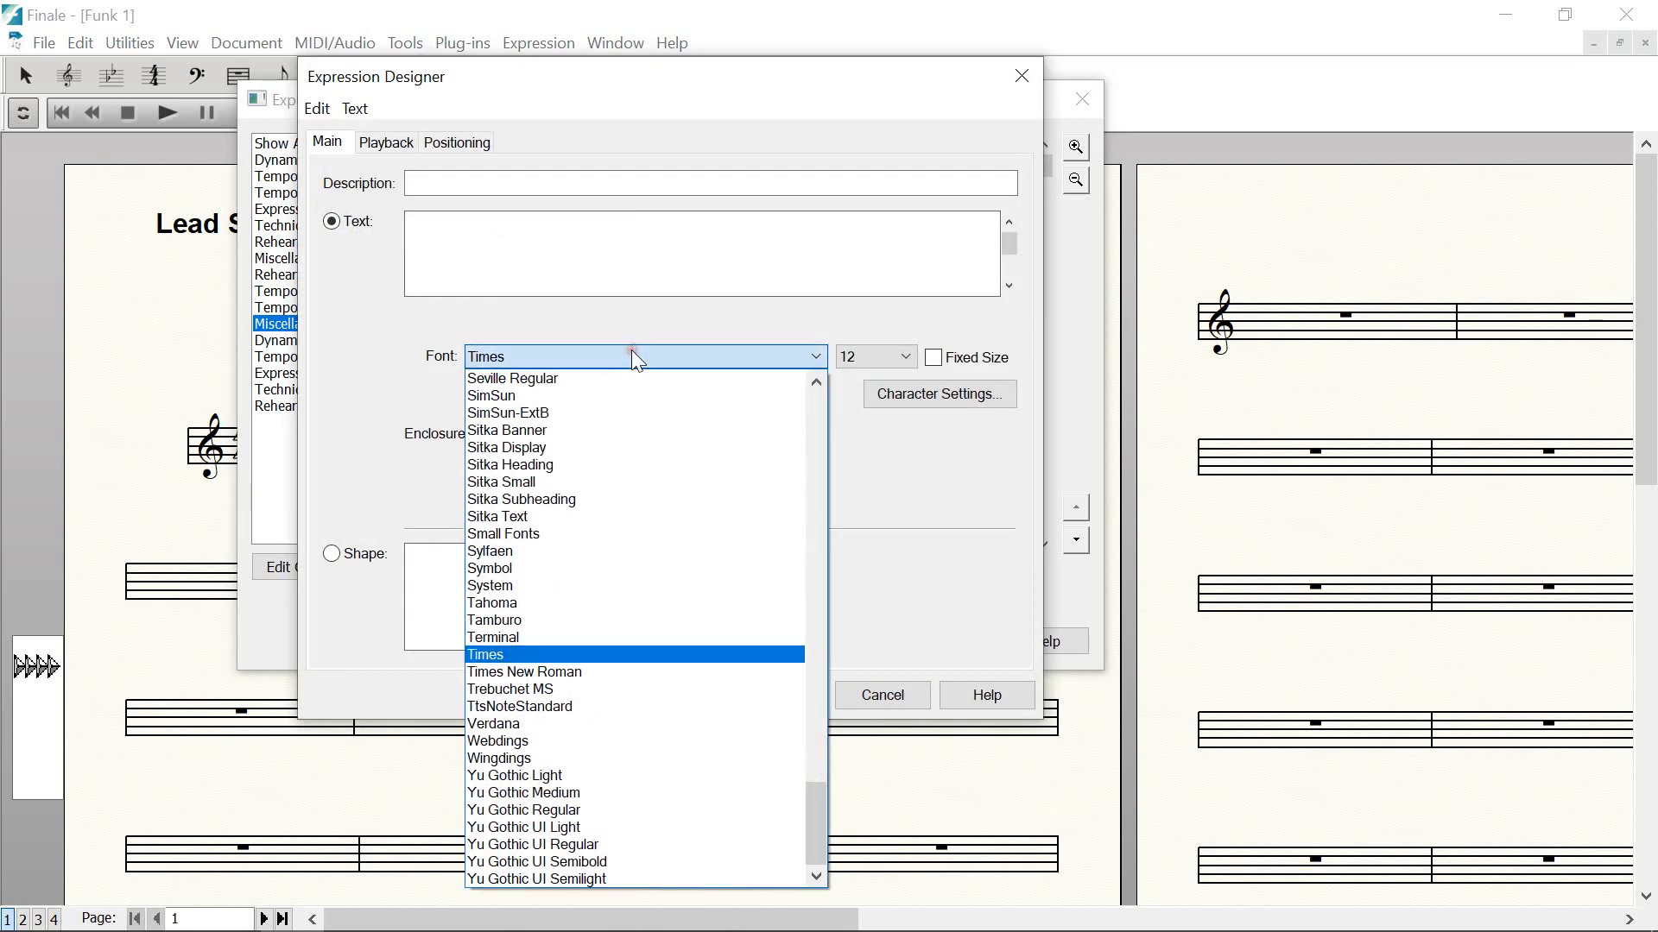
pyautogui.doubleClick(630, 350)
pyautogui.press('a')
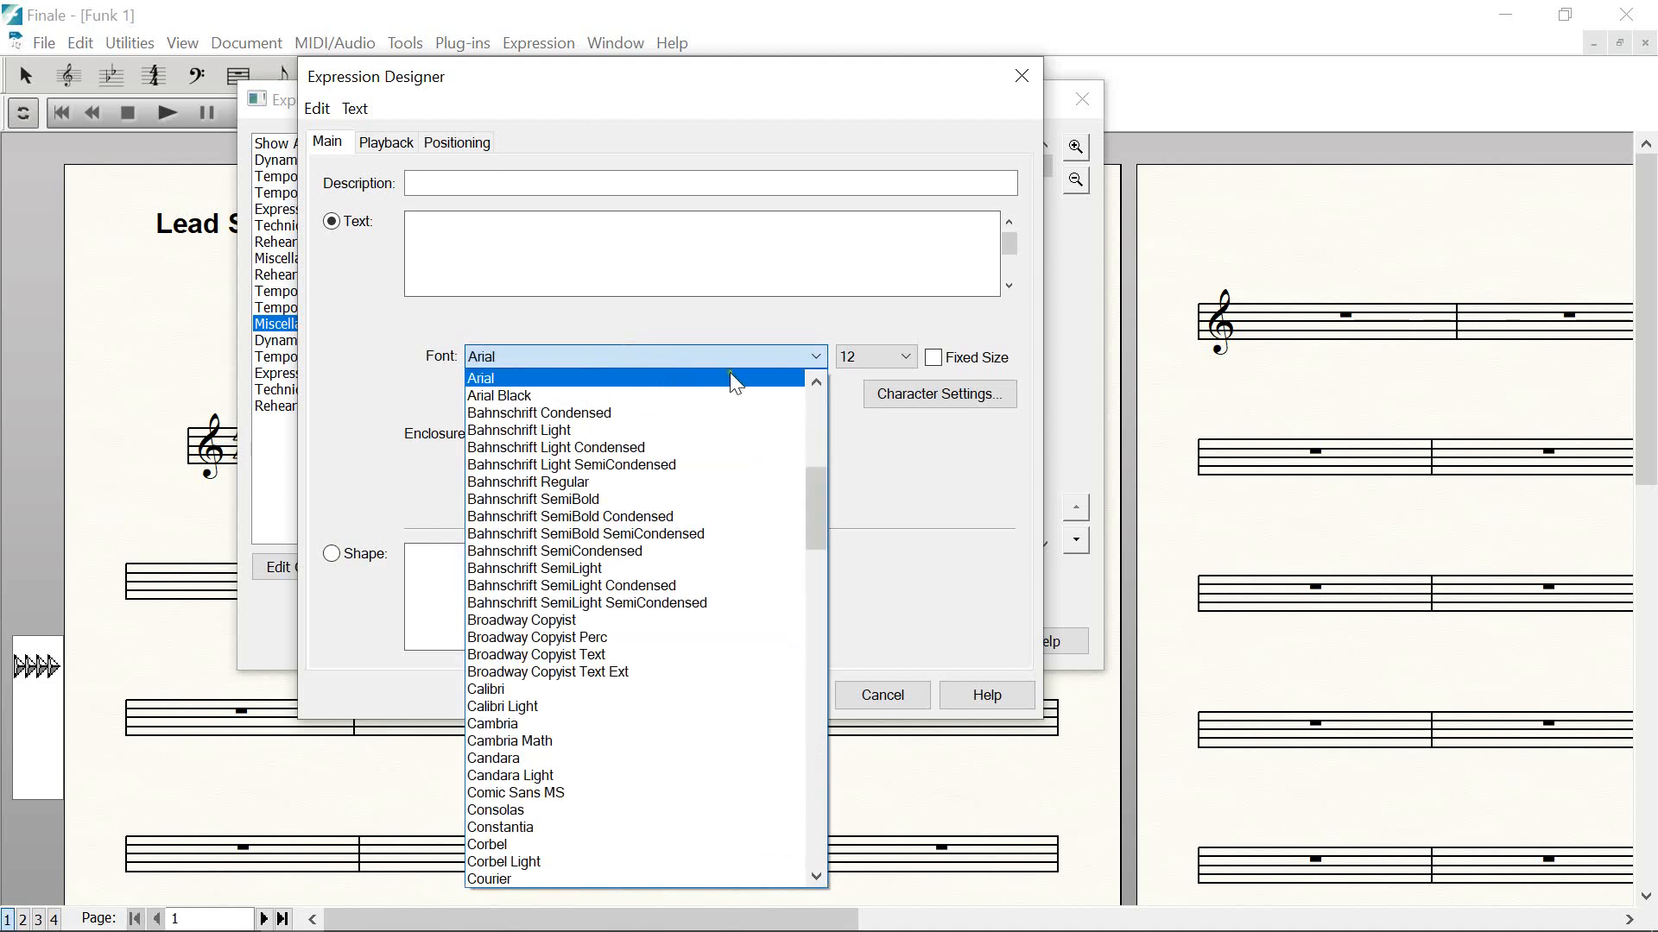
pyautogui.click(882, 359)
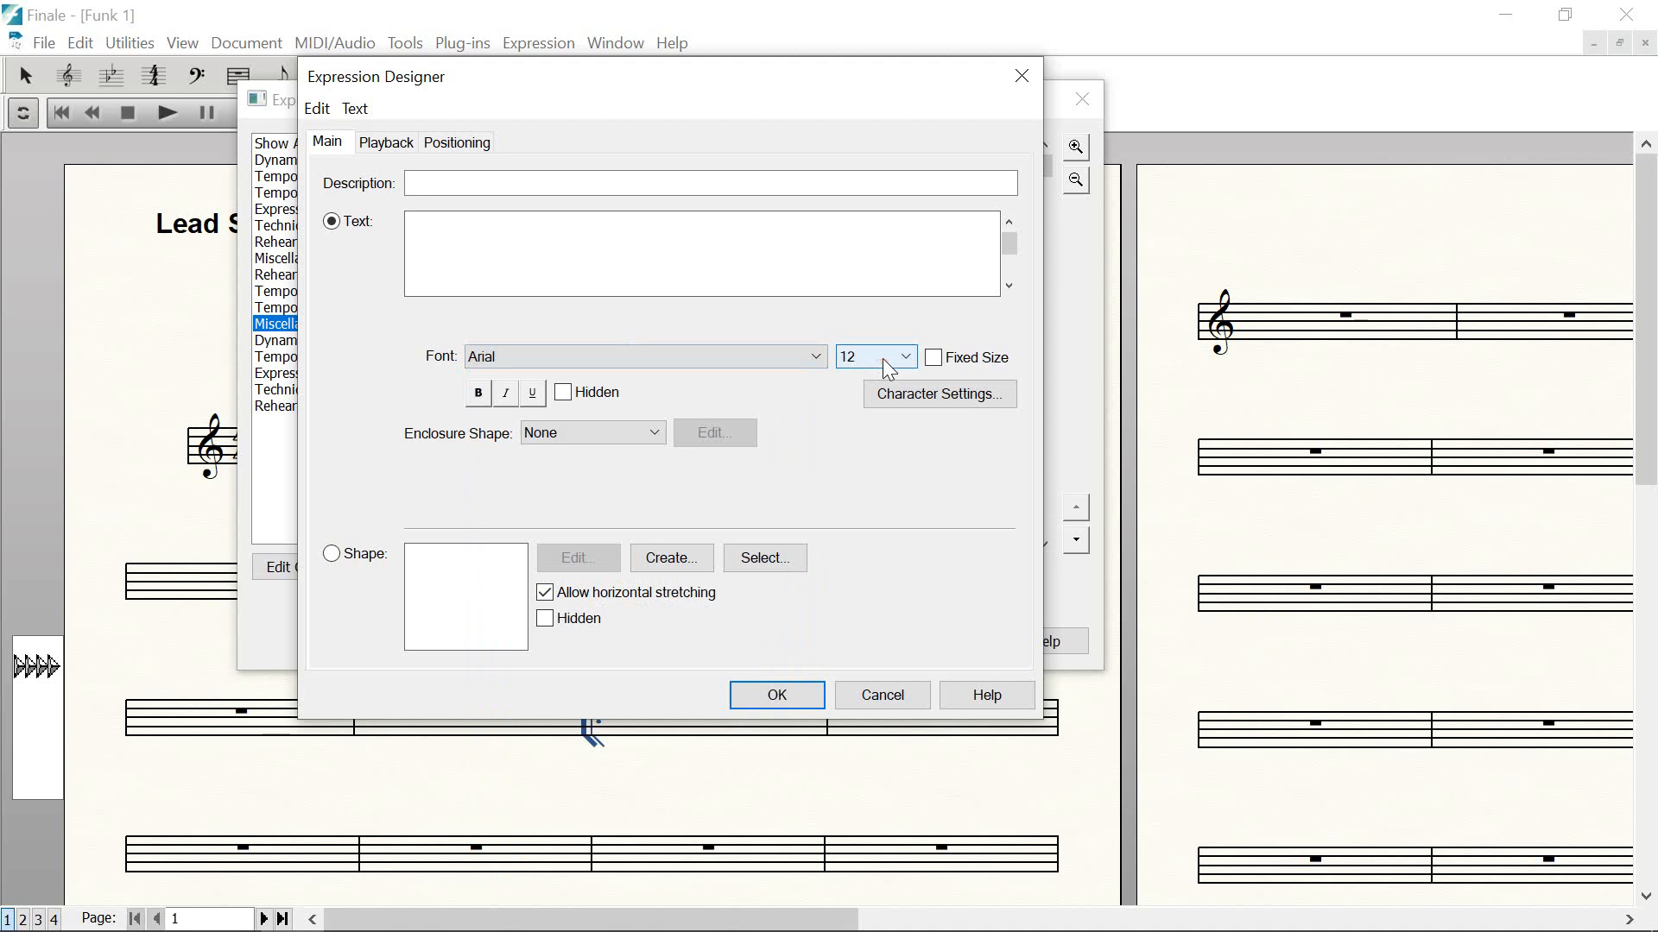
pyautogui.click(479, 396)
# Enter "2nd X Only" as the new expression's text
pyautogui.click(484, 230)
pyautogui.write('2nd X')
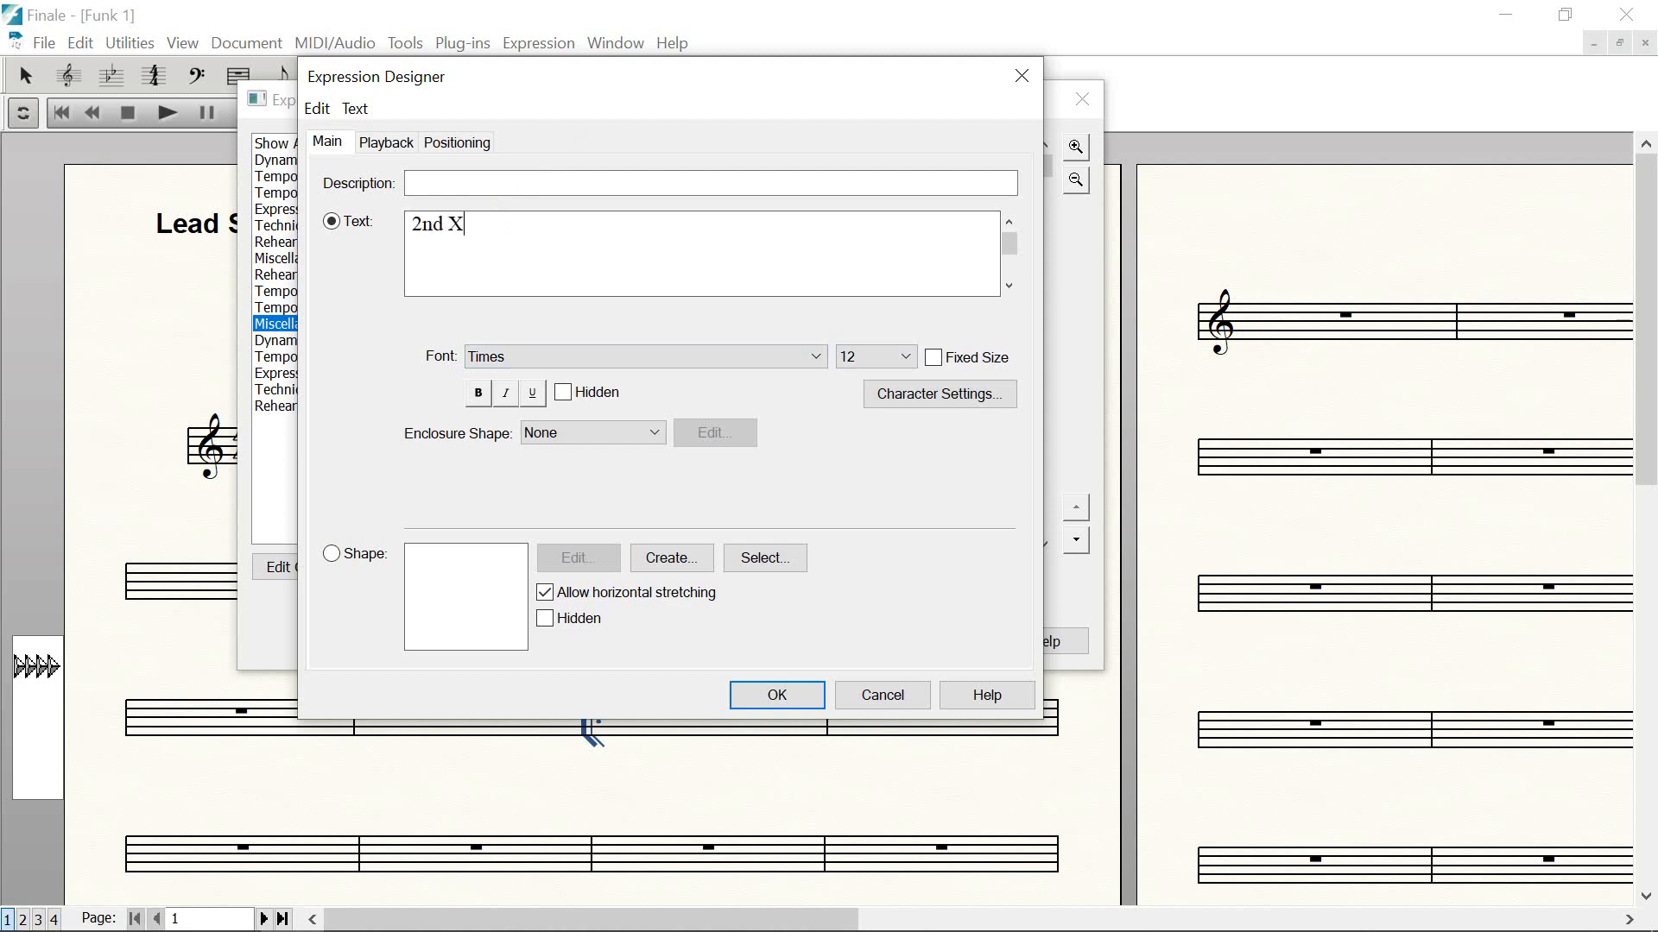
pyautogui.write(' Only')
# Format the "2nd X Only" expression text as bold Arial with a point size of 16
pyautogui.moveTo(536, 226); pyautogui.dragTo(380, 209)
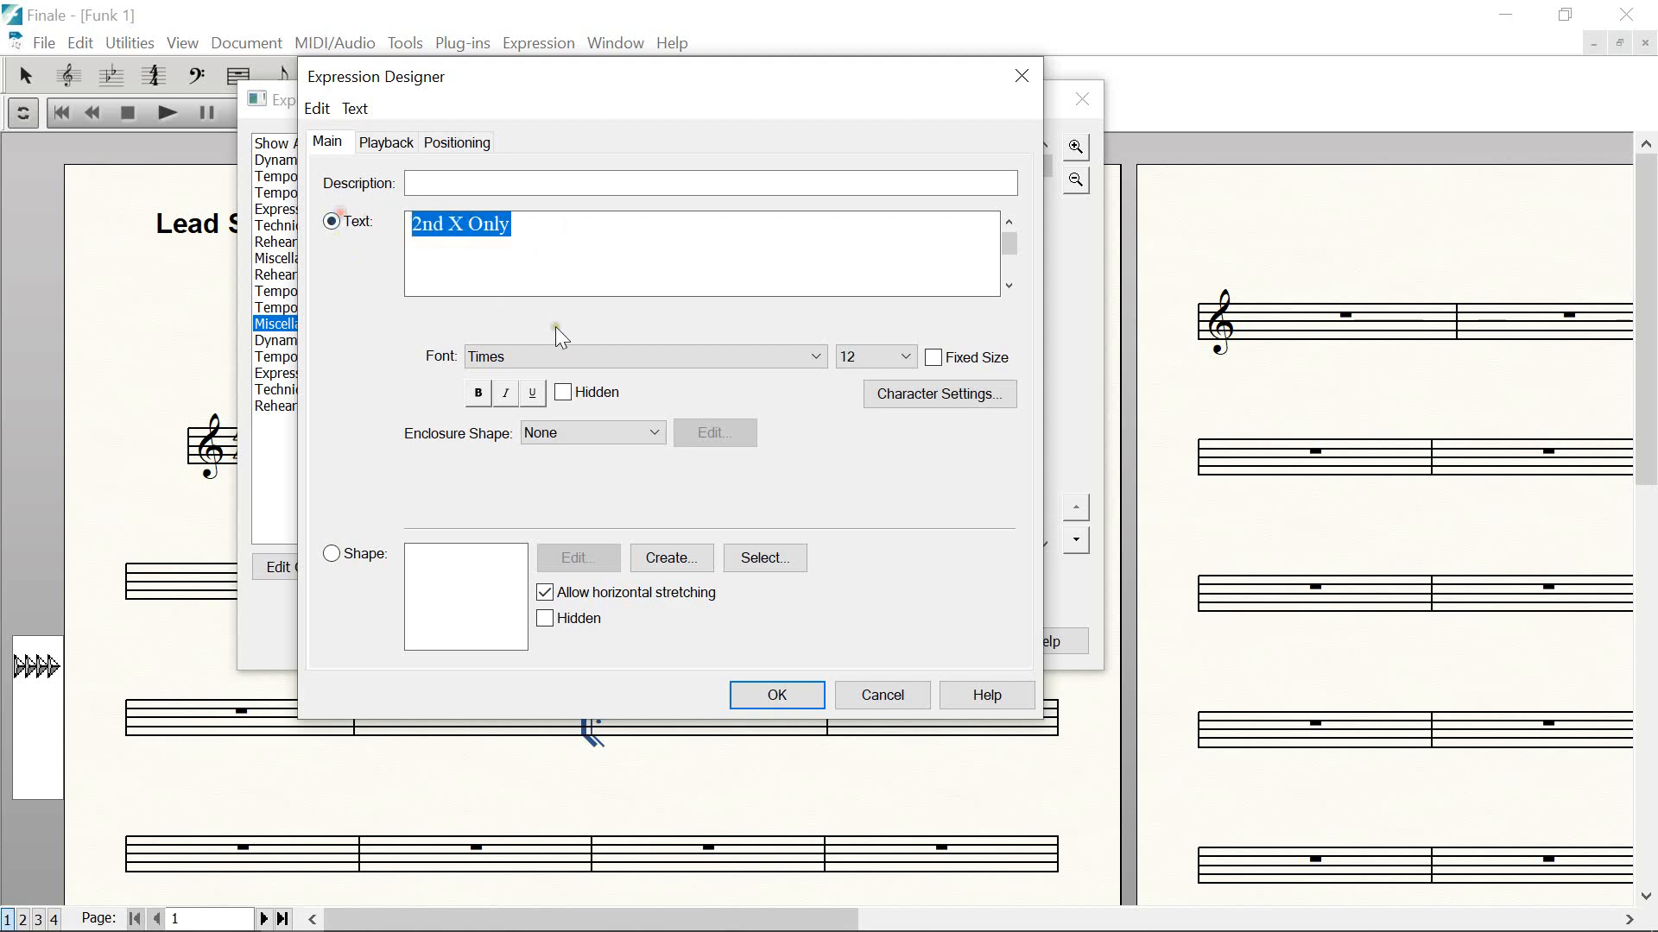
pyautogui.click(584, 357)
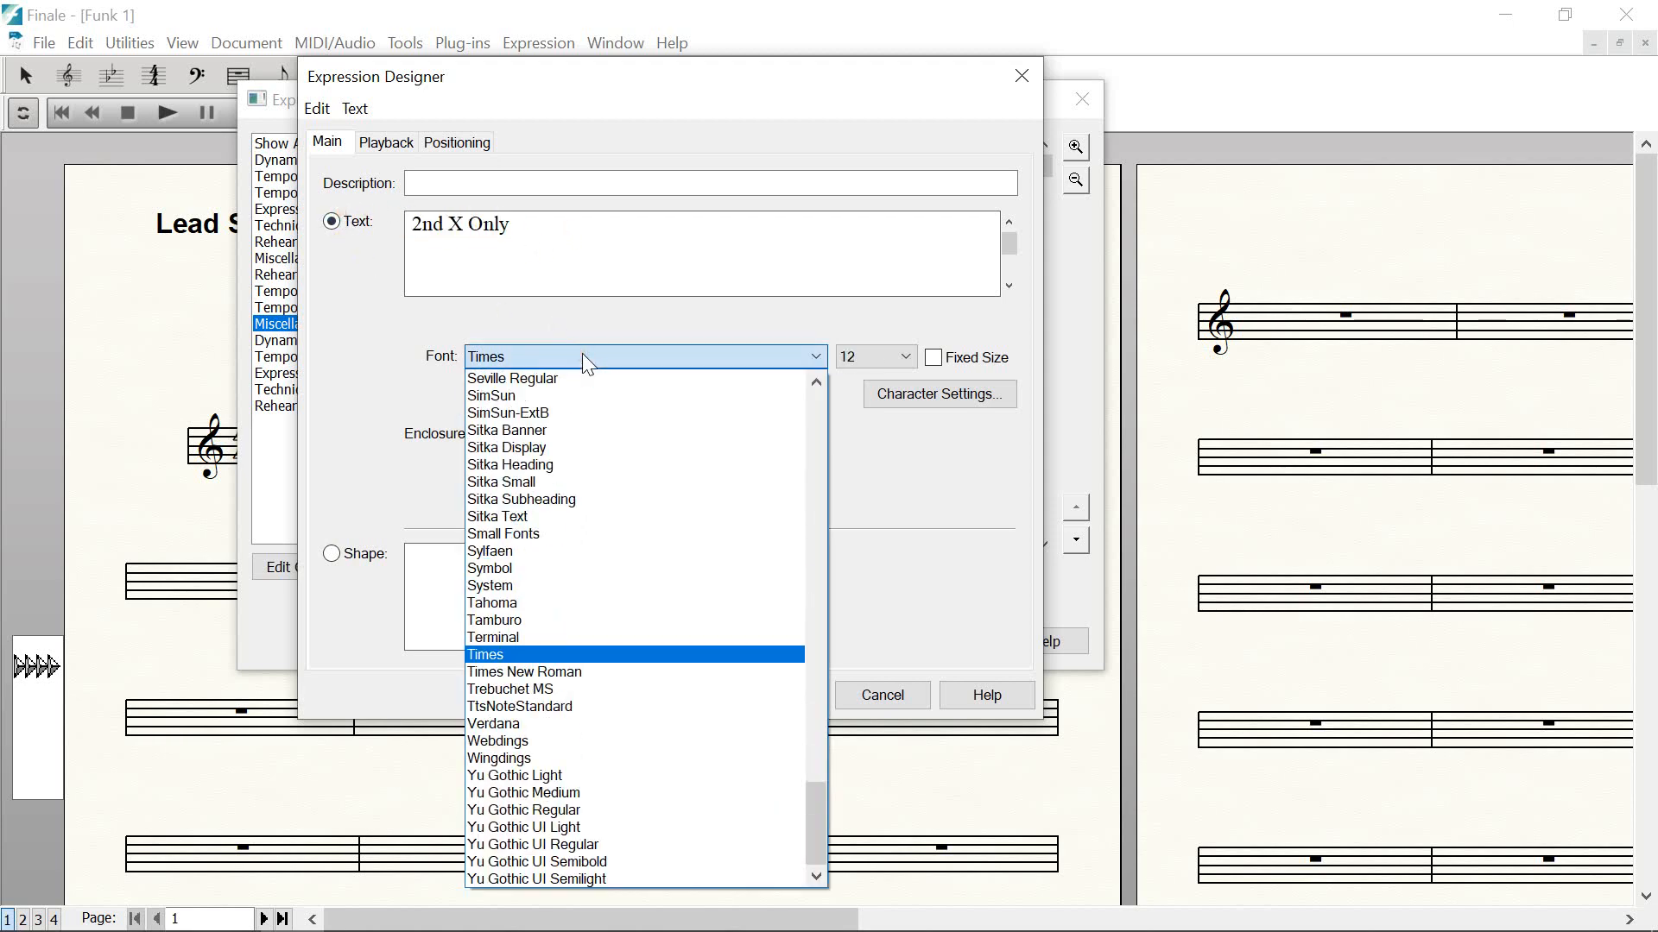
pyautogui.press('a')
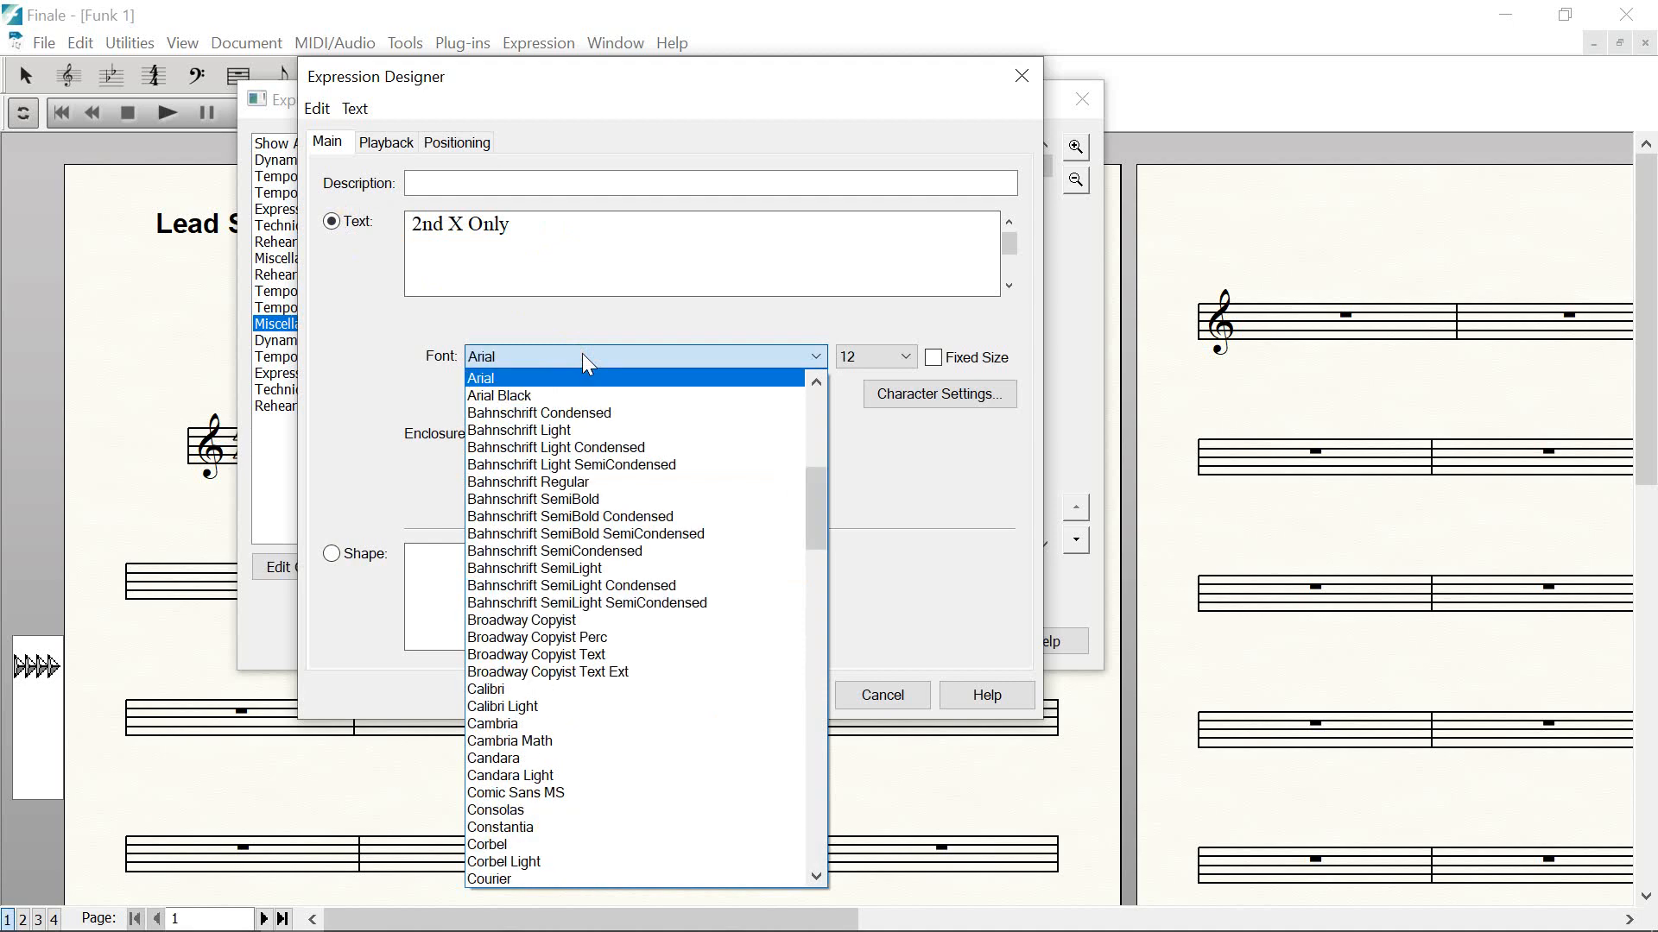
pyautogui.click(535, 375)
pyautogui.click(479, 395)
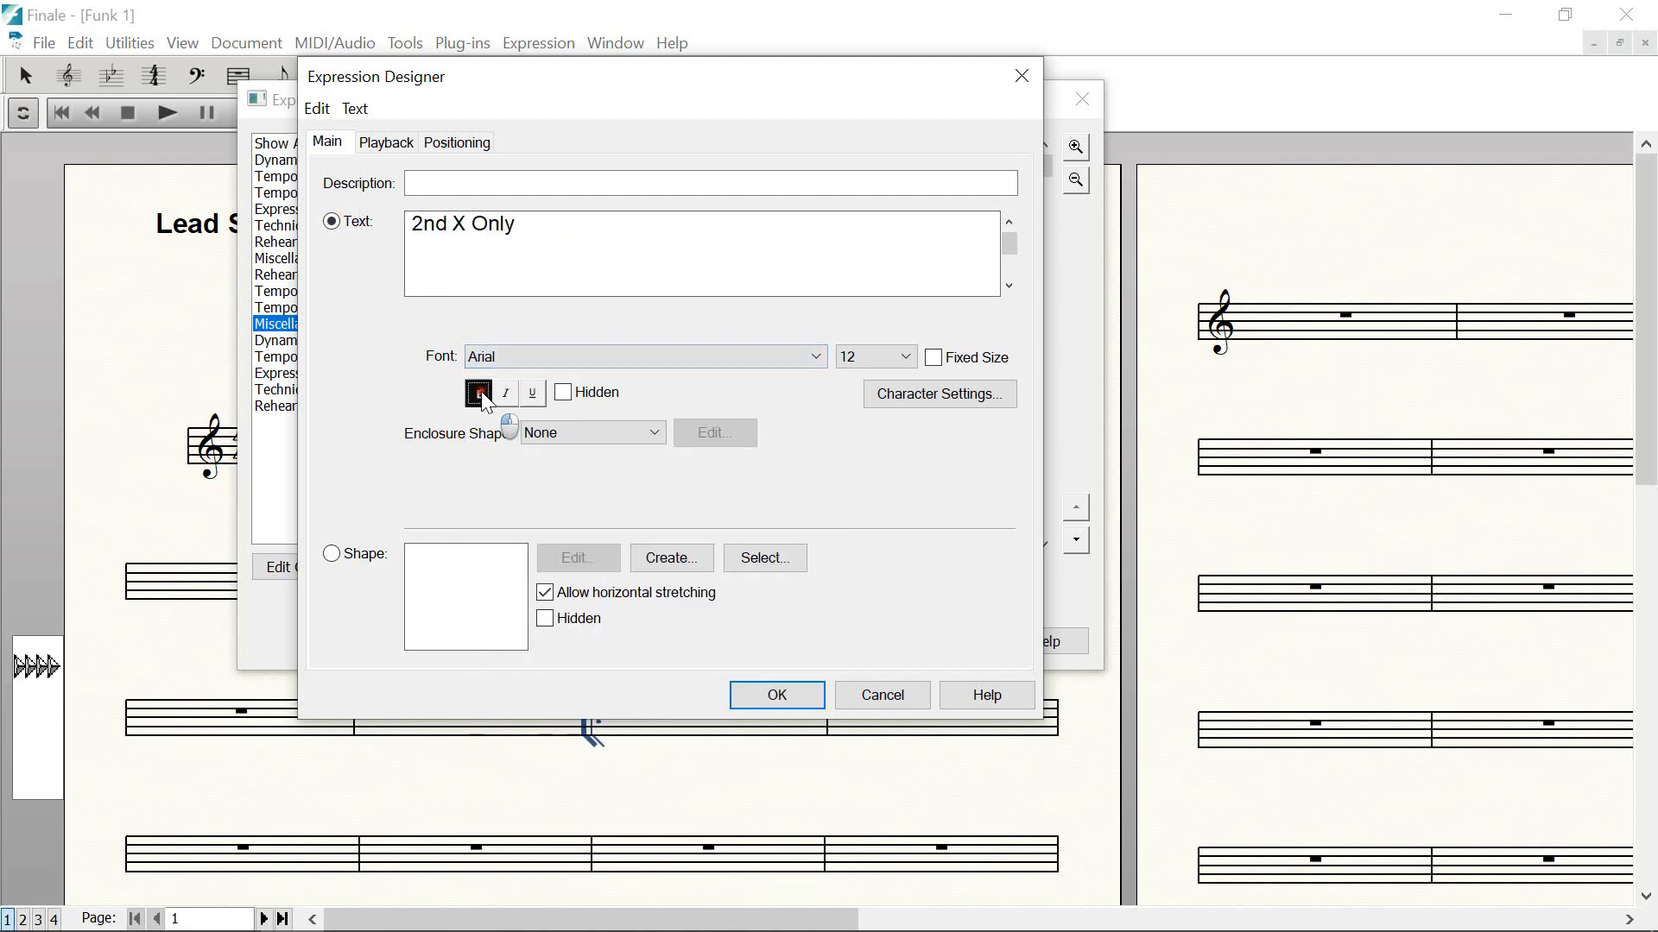
pyautogui.click(847, 359)
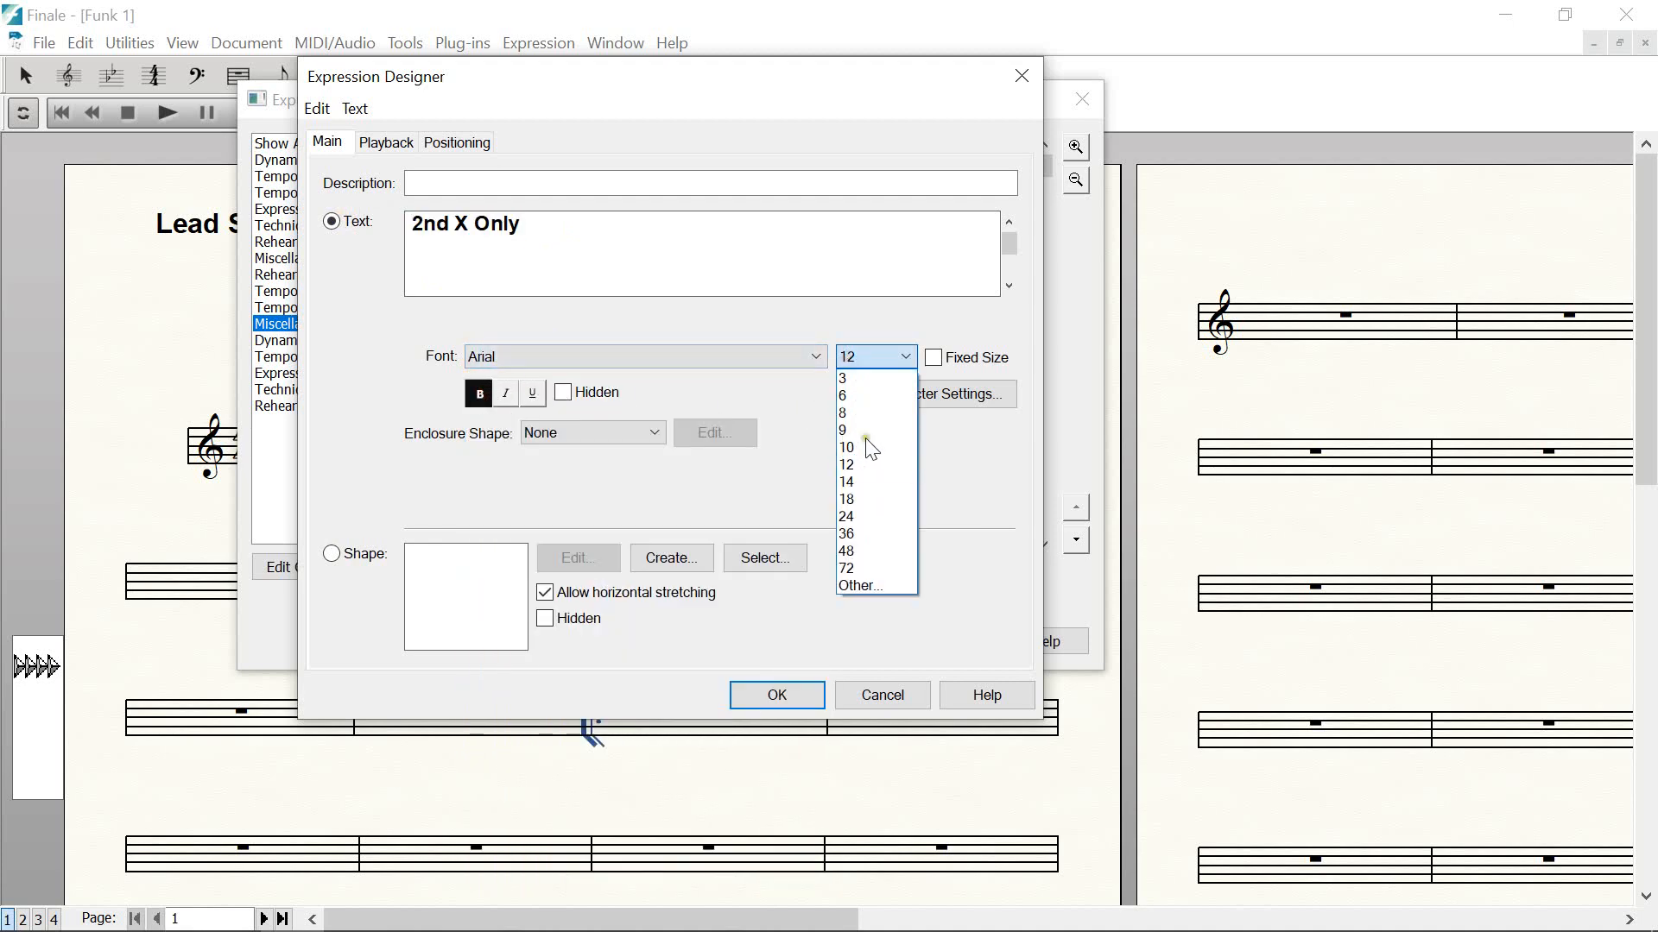
pyautogui.click(879, 587)
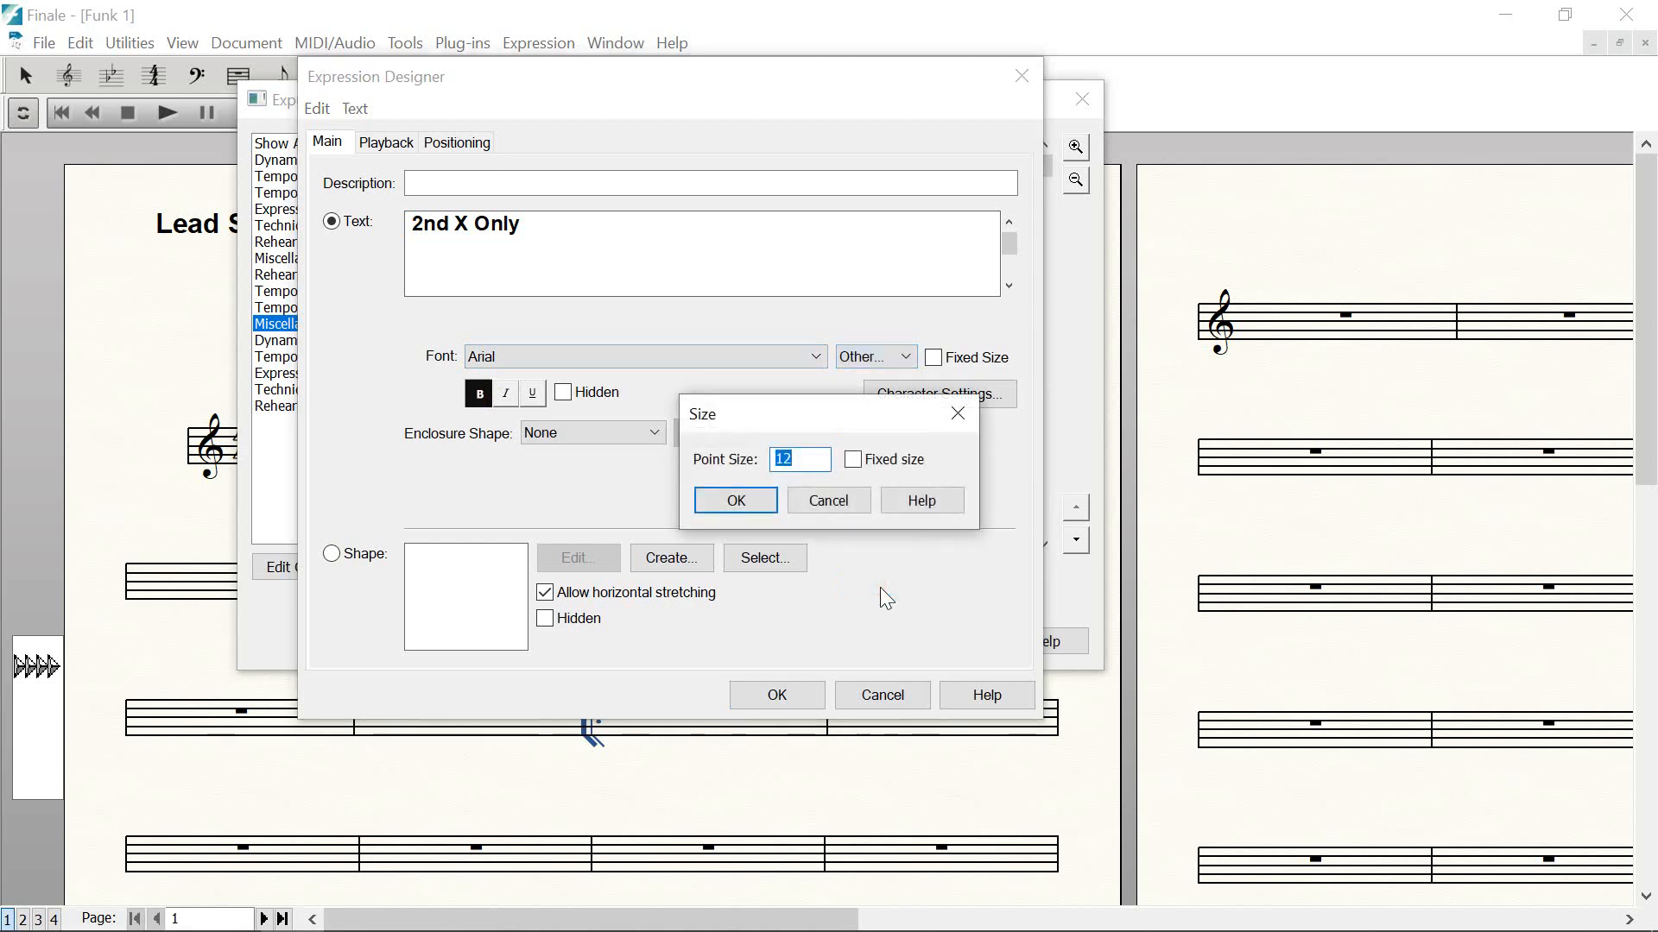
pyautogui.write('16')
pyautogui.click(736, 497)
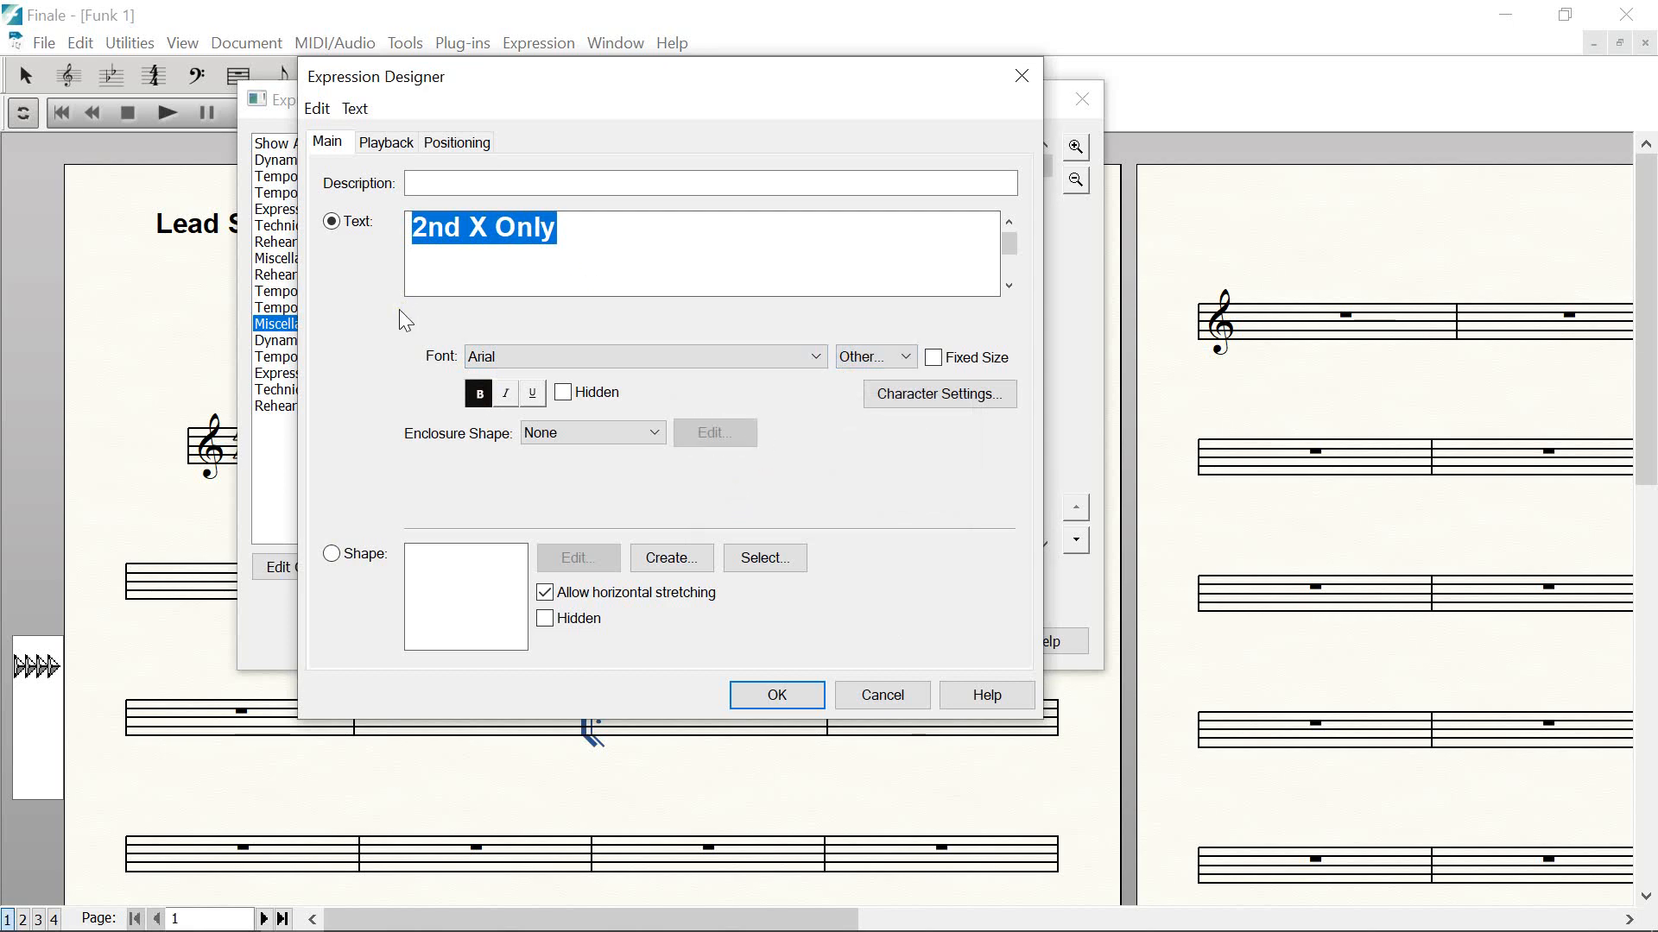
# Assign the new "2nd X Only" expression to the third system's third measure and place it above the staff just after the forward repeat
pyautogui.click(787, 692)
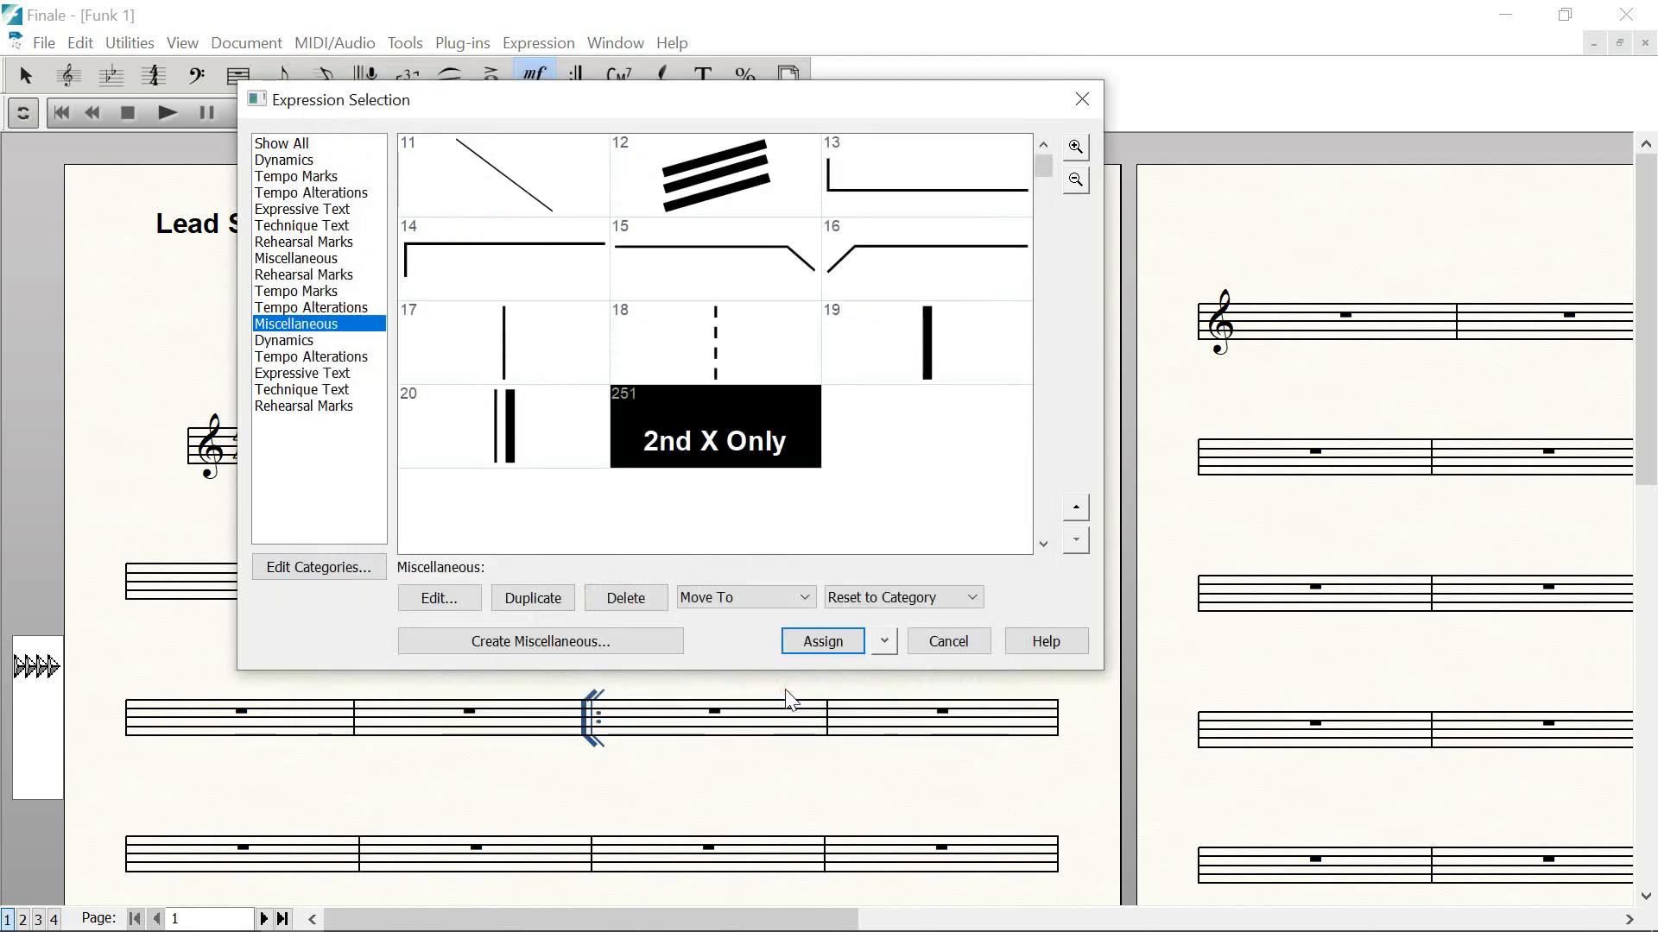
pyautogui.click(799, 640)
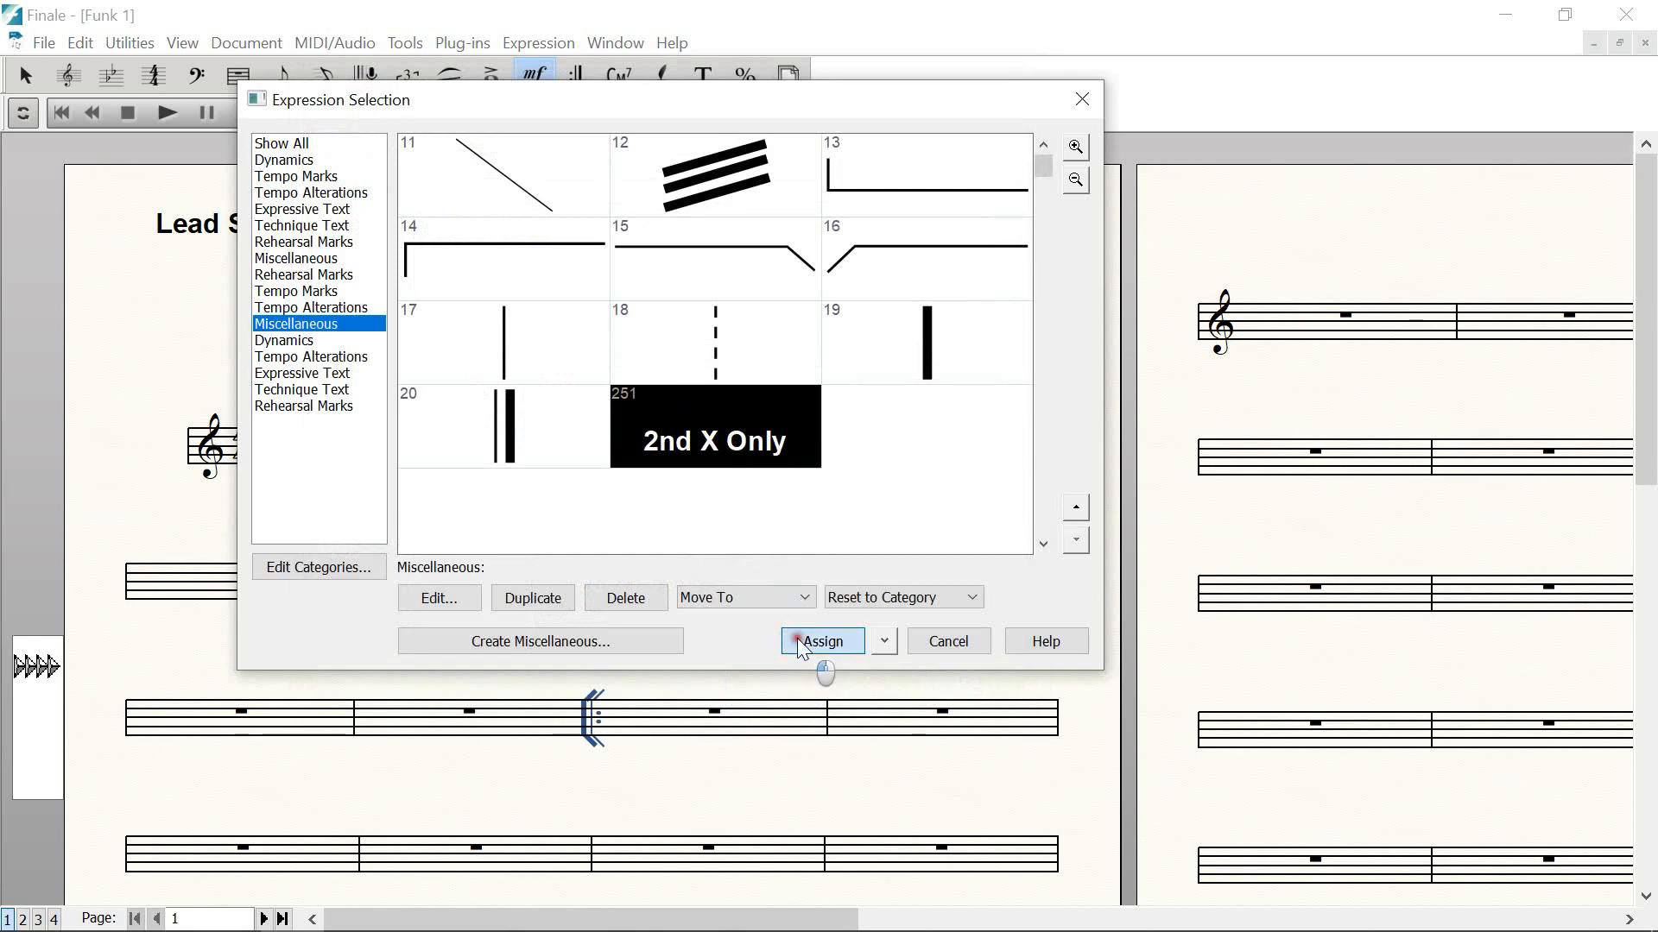
pyautogui.moveTo(643, 665); pyautogui.dragTo(616, 684)
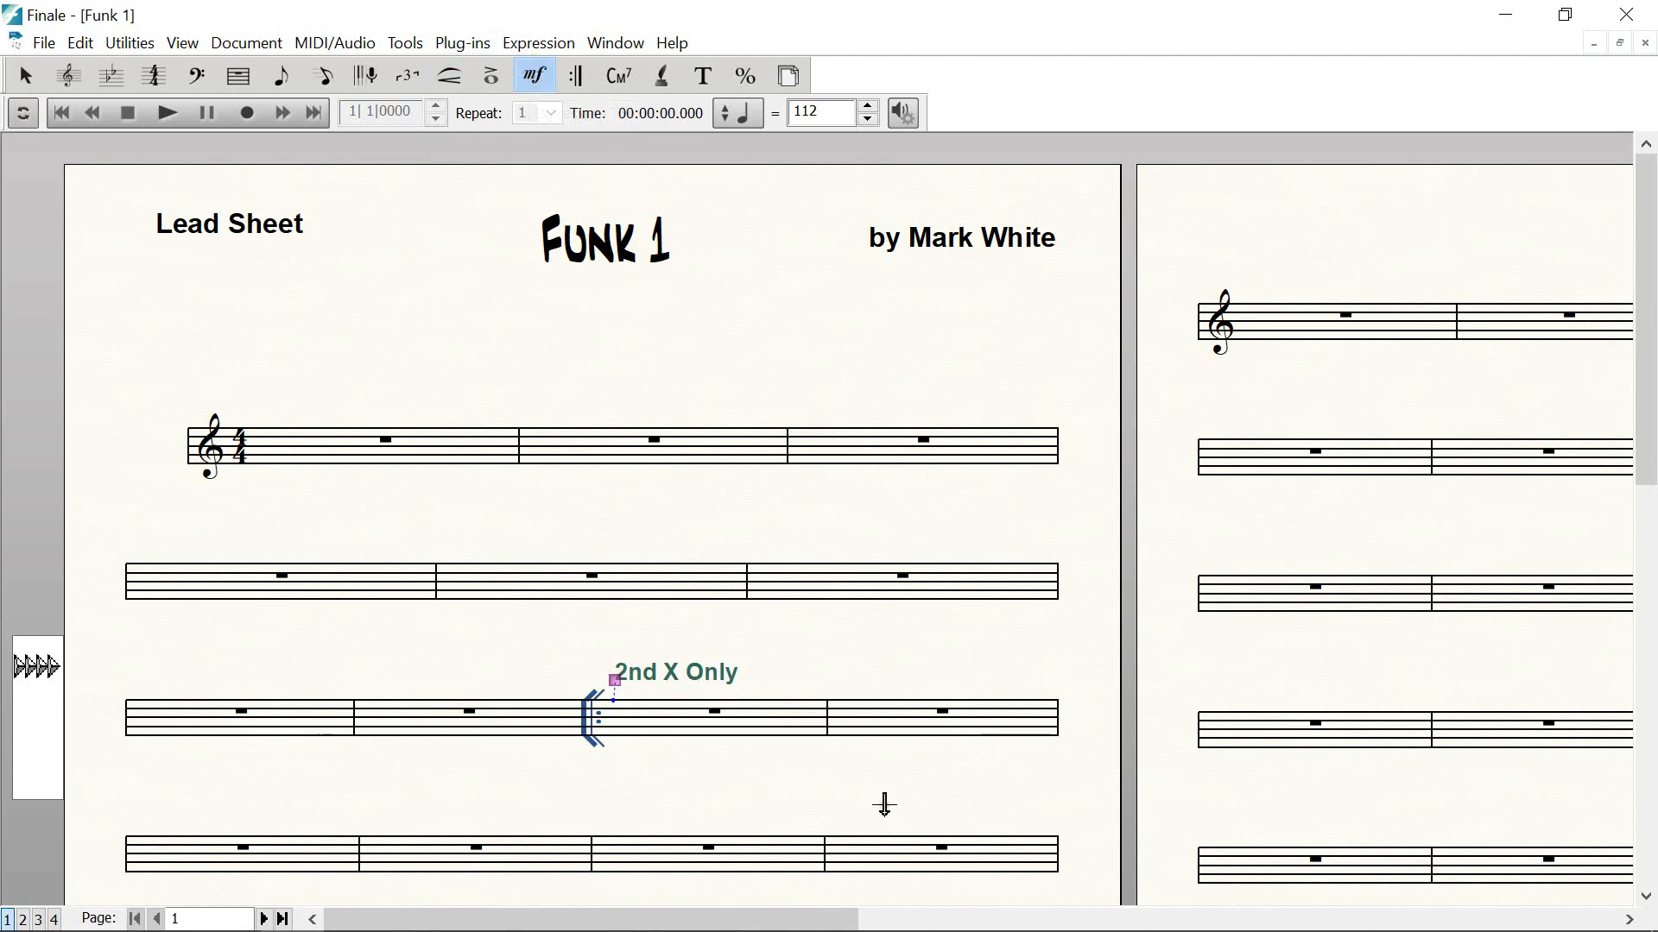
# Start adding an expression to the first measure of page 2's third system and duplicate the "2nd X Only" expression
pyautogui.moveTo(884, 805); pyautogui.dragTo(597, 707)
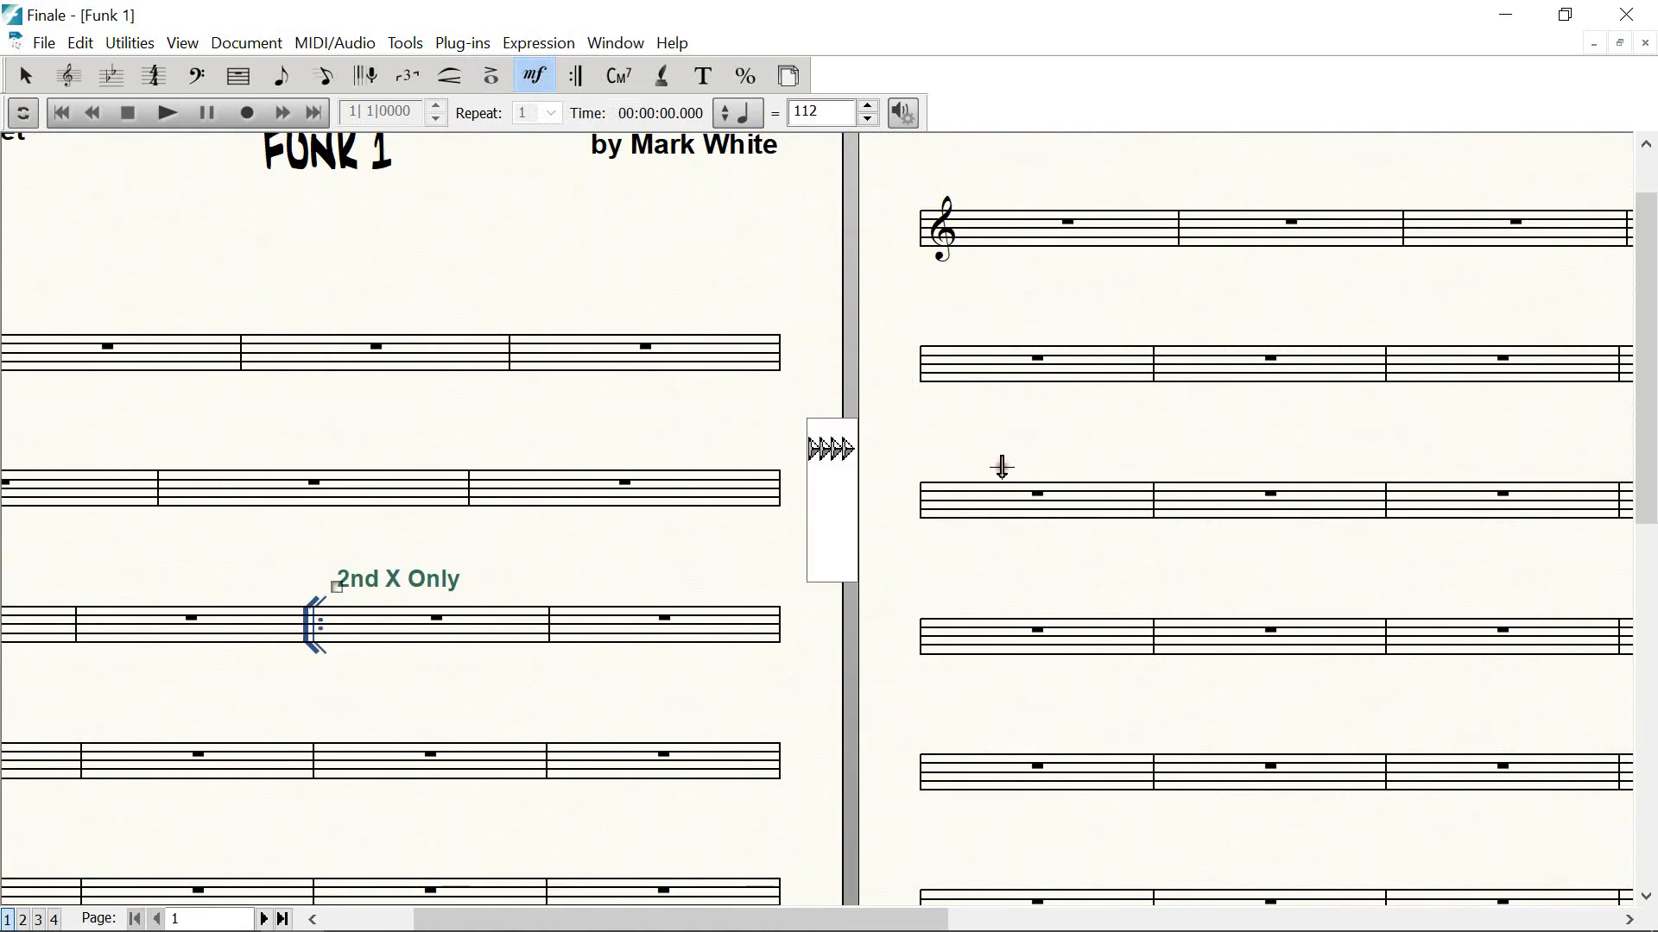
pyautogui.doubleClick(1002, 466)
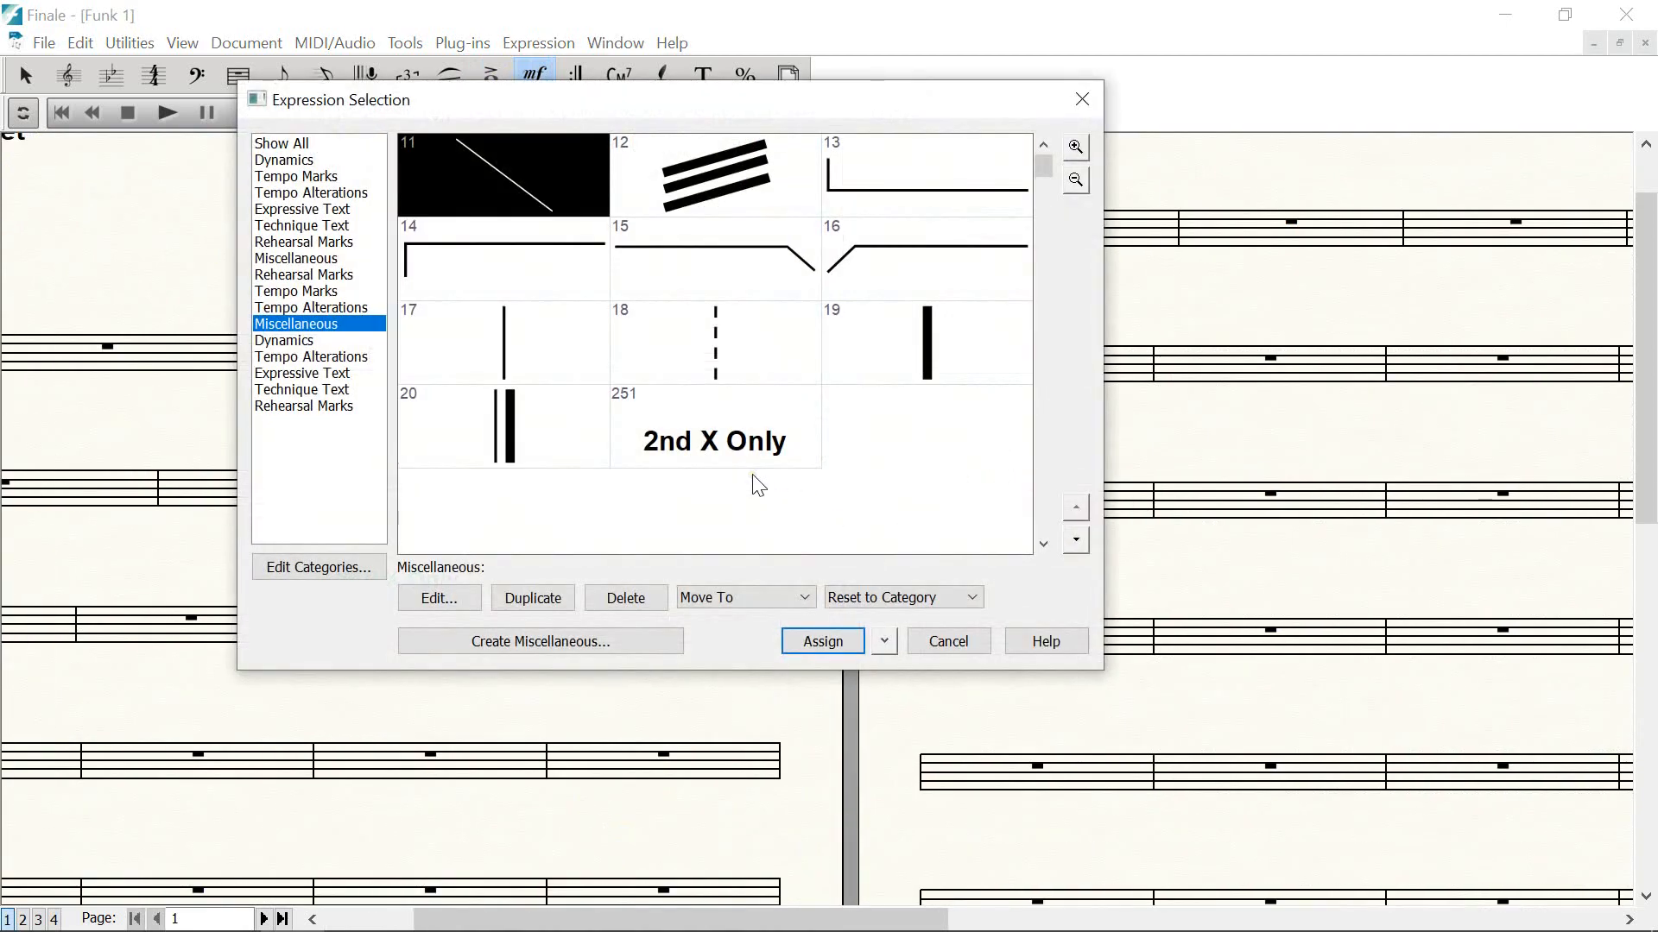
pyautogui.click(309, 145)
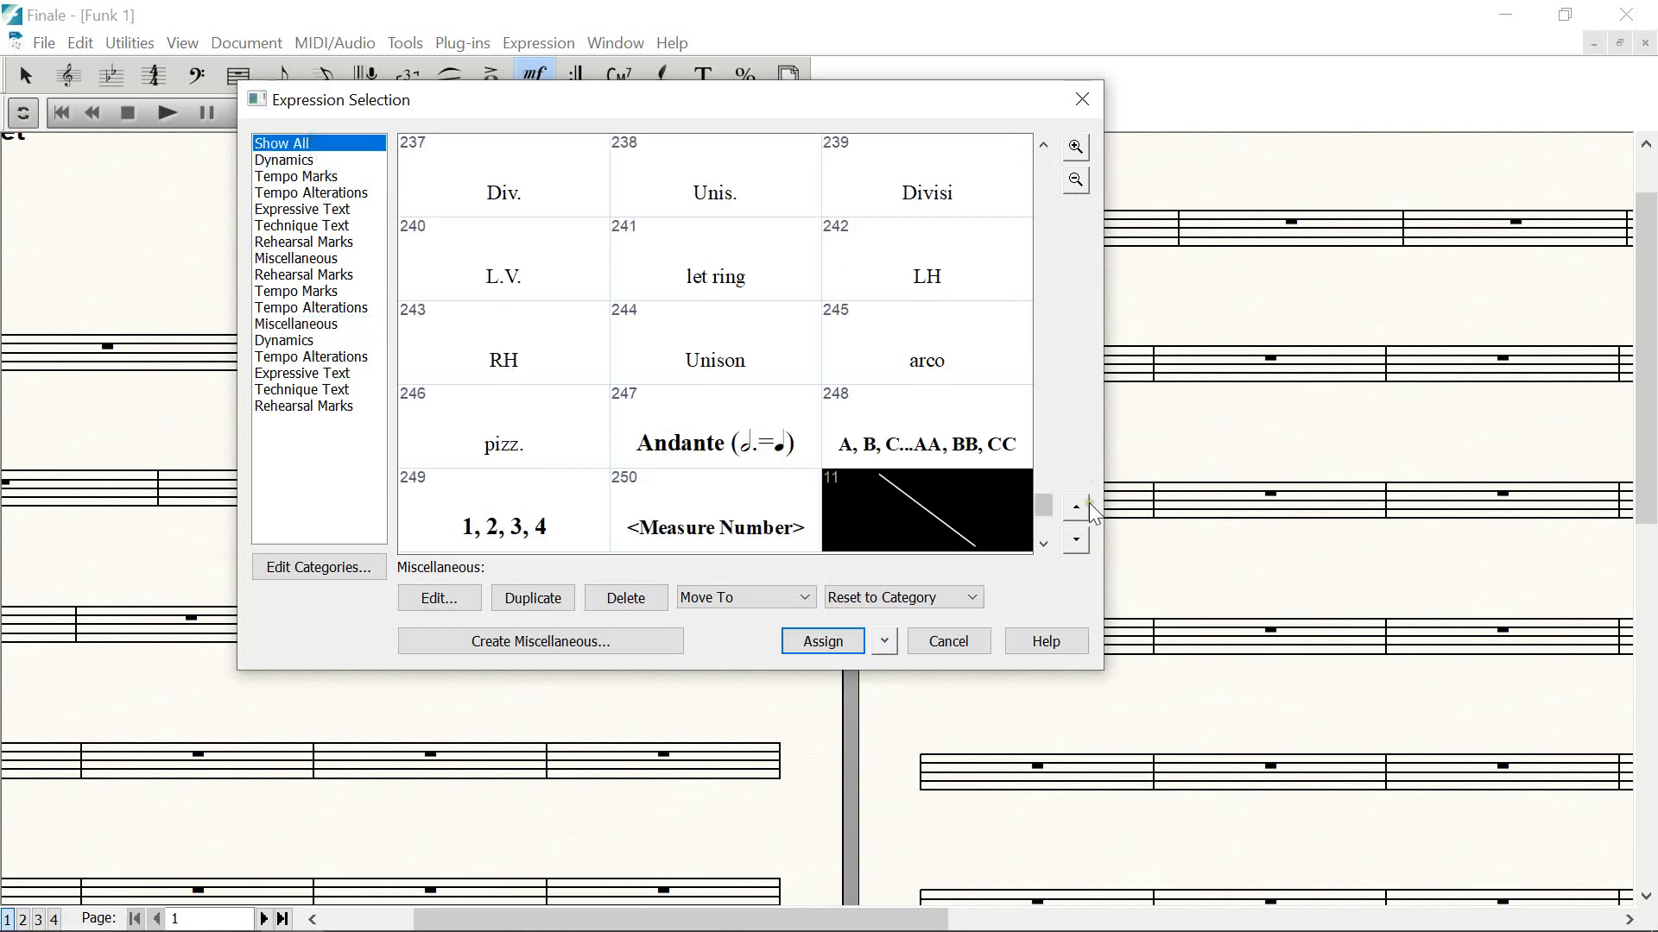
pyautogui.scroll(-3, 1046, 518)
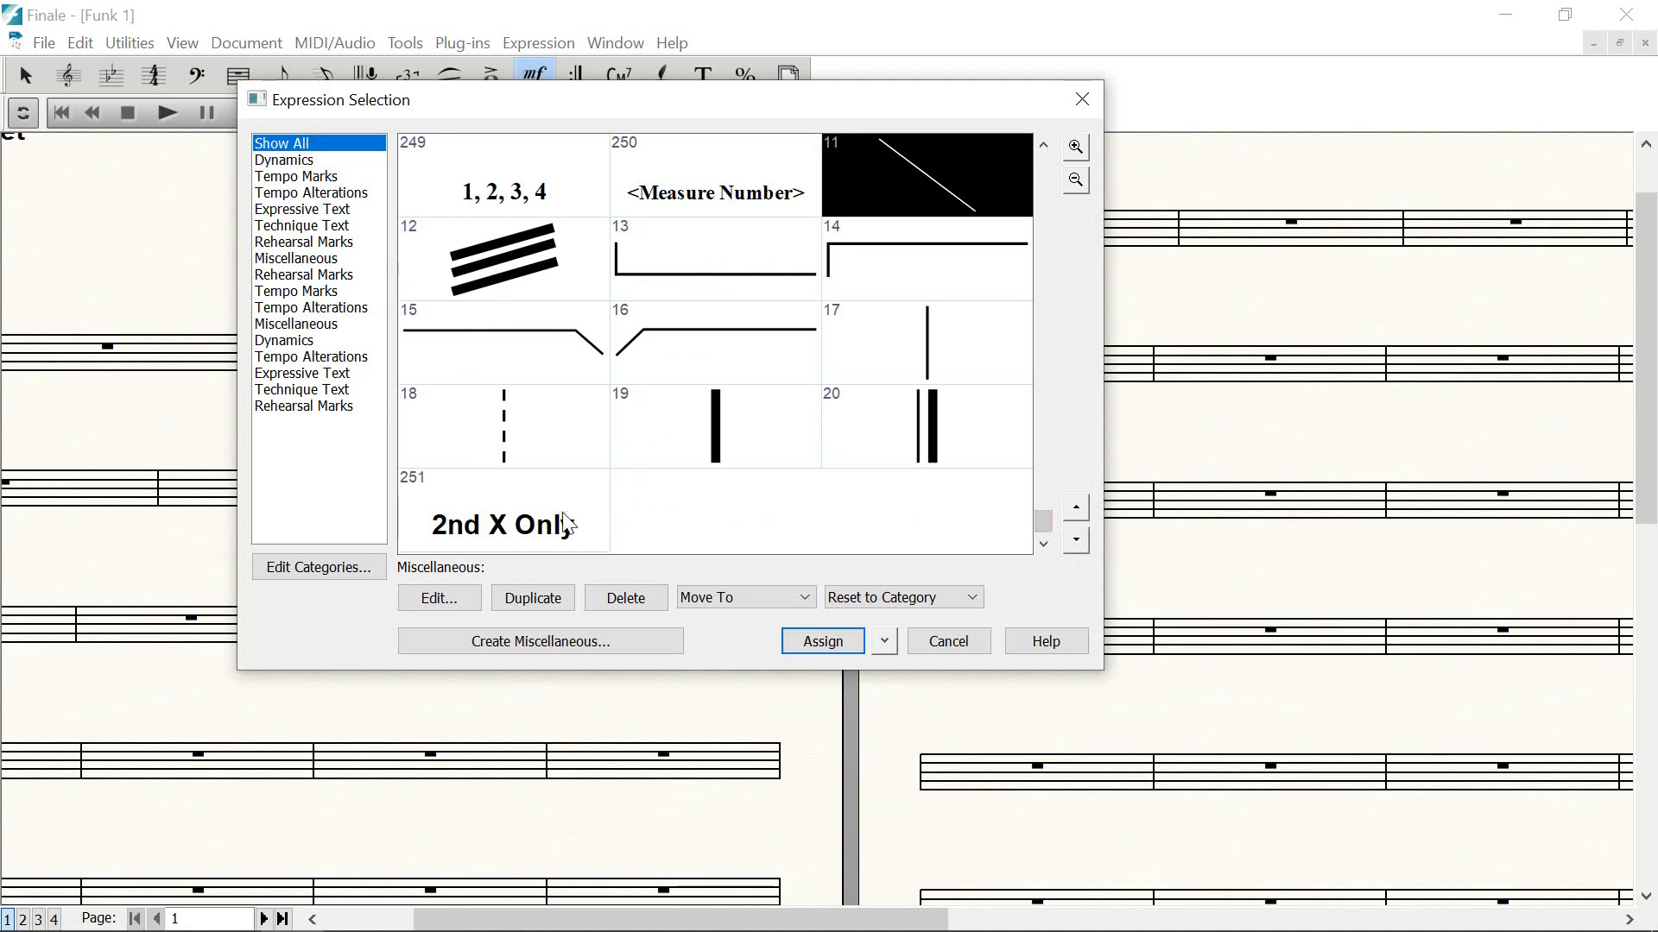
pyautogui.click(520, 535)
pyautogui.click(529, 602)
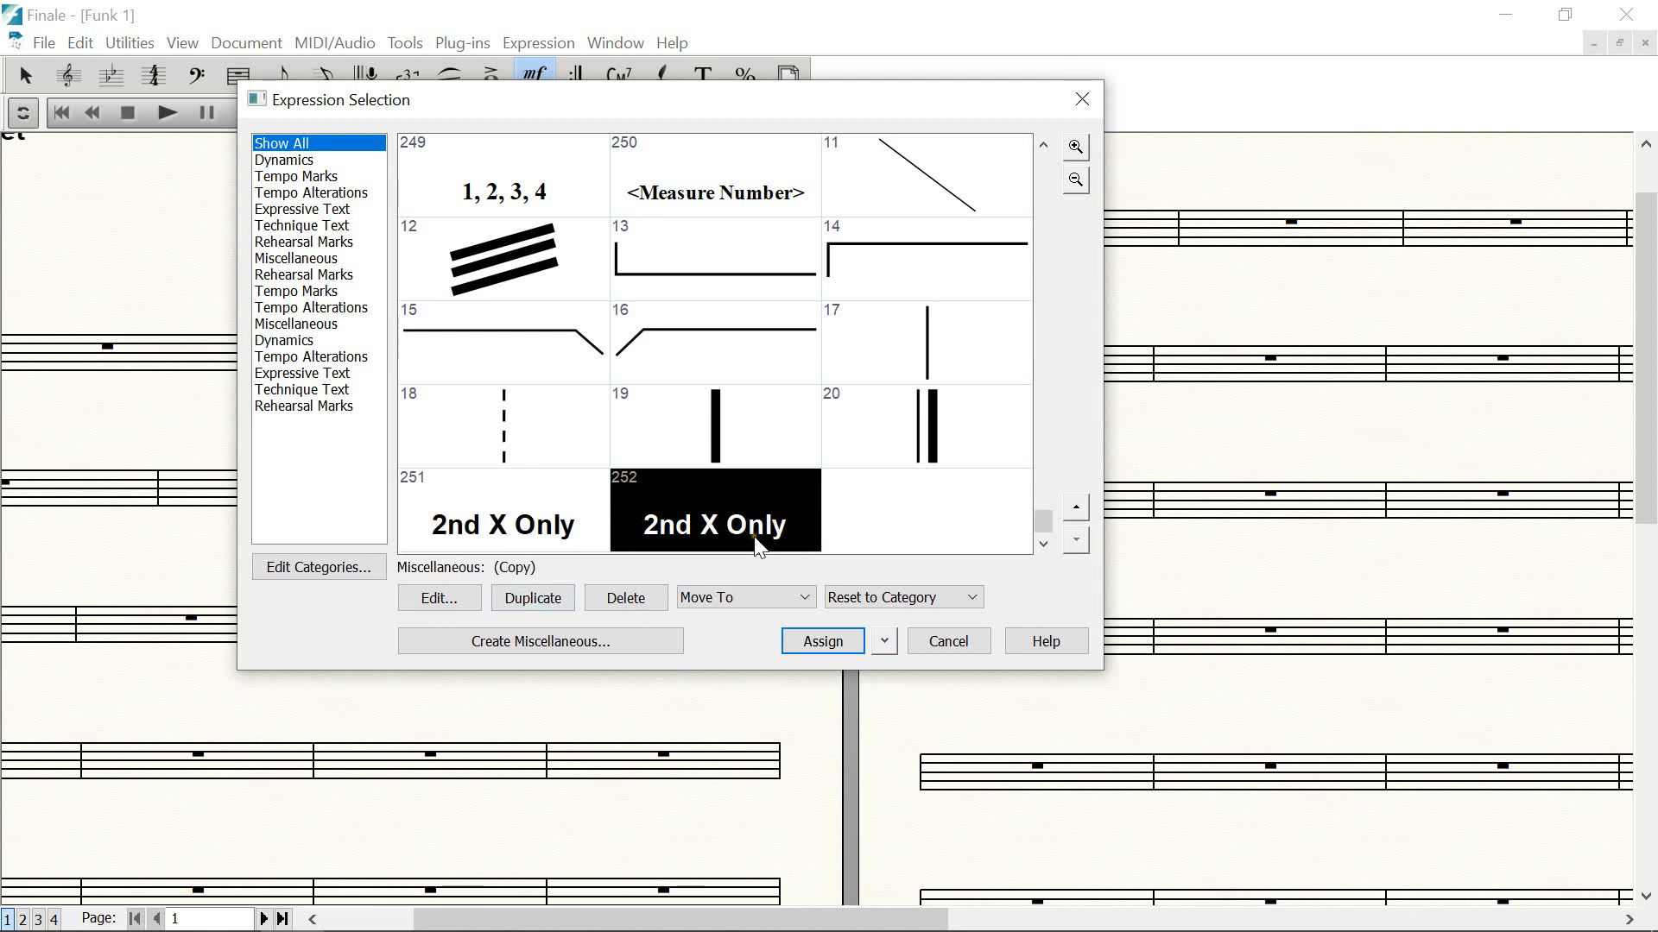
# Change the duplicated expression's text to "Bass Only"
pyautogui.click(458, 594)
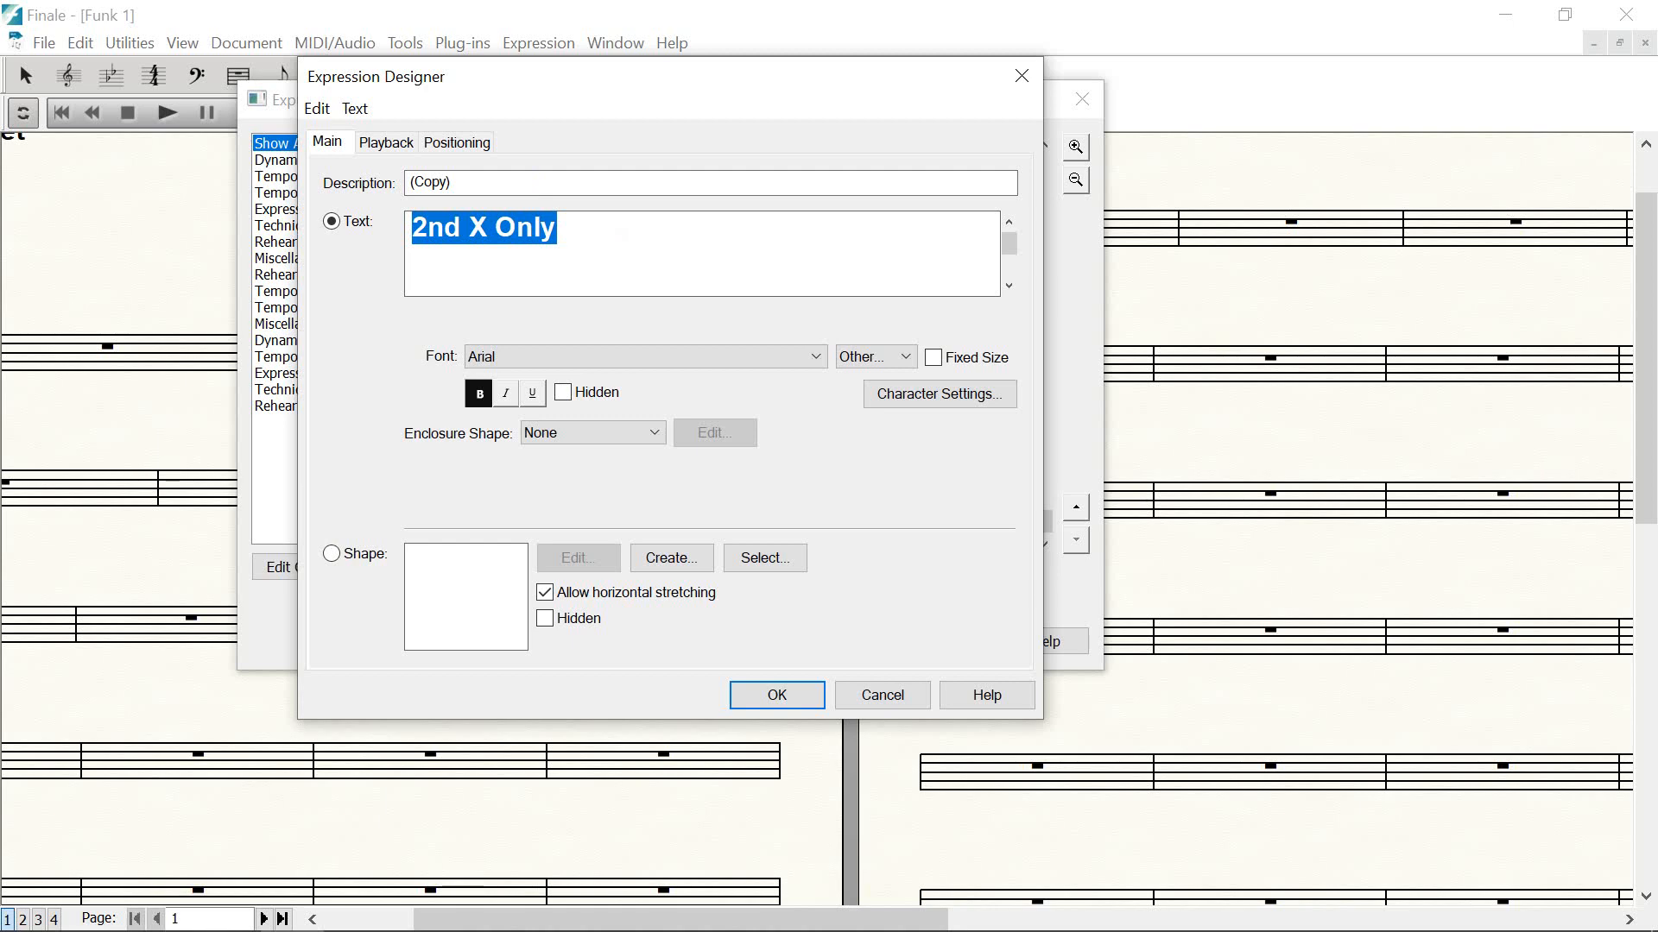
pyautogui.write('Bass Only')
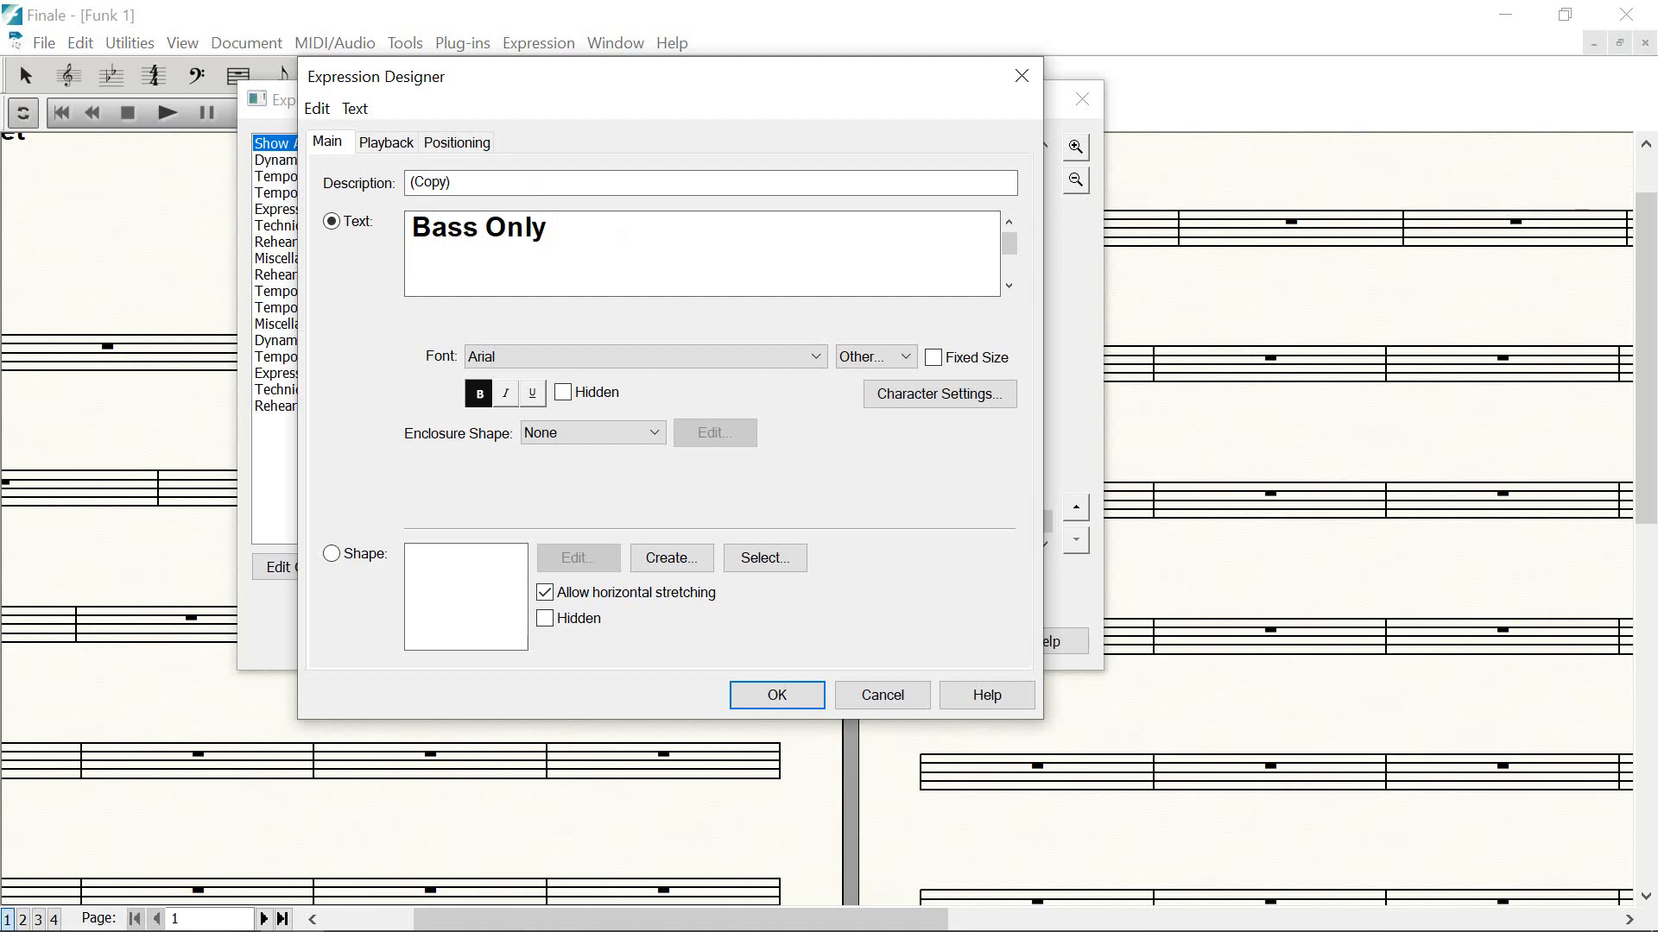
pyautogui.click(781, 693)
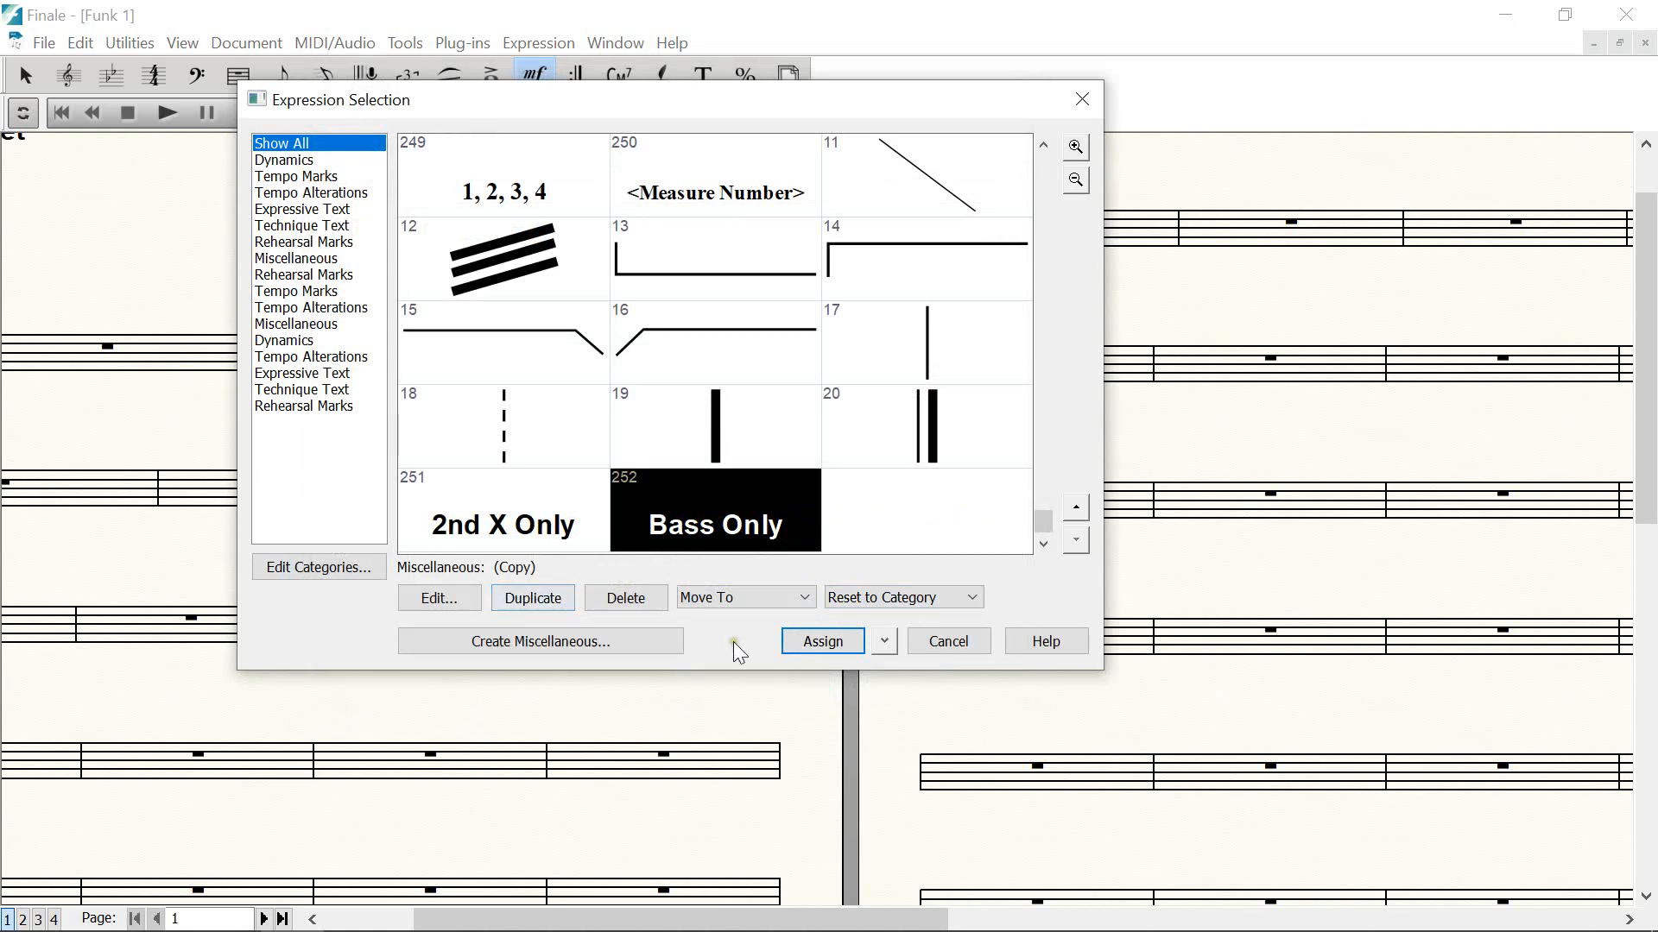
# Assign the "Bass Only" expression and align it above the beginning of the third system on page 2
pyautogui.click(826, 643)
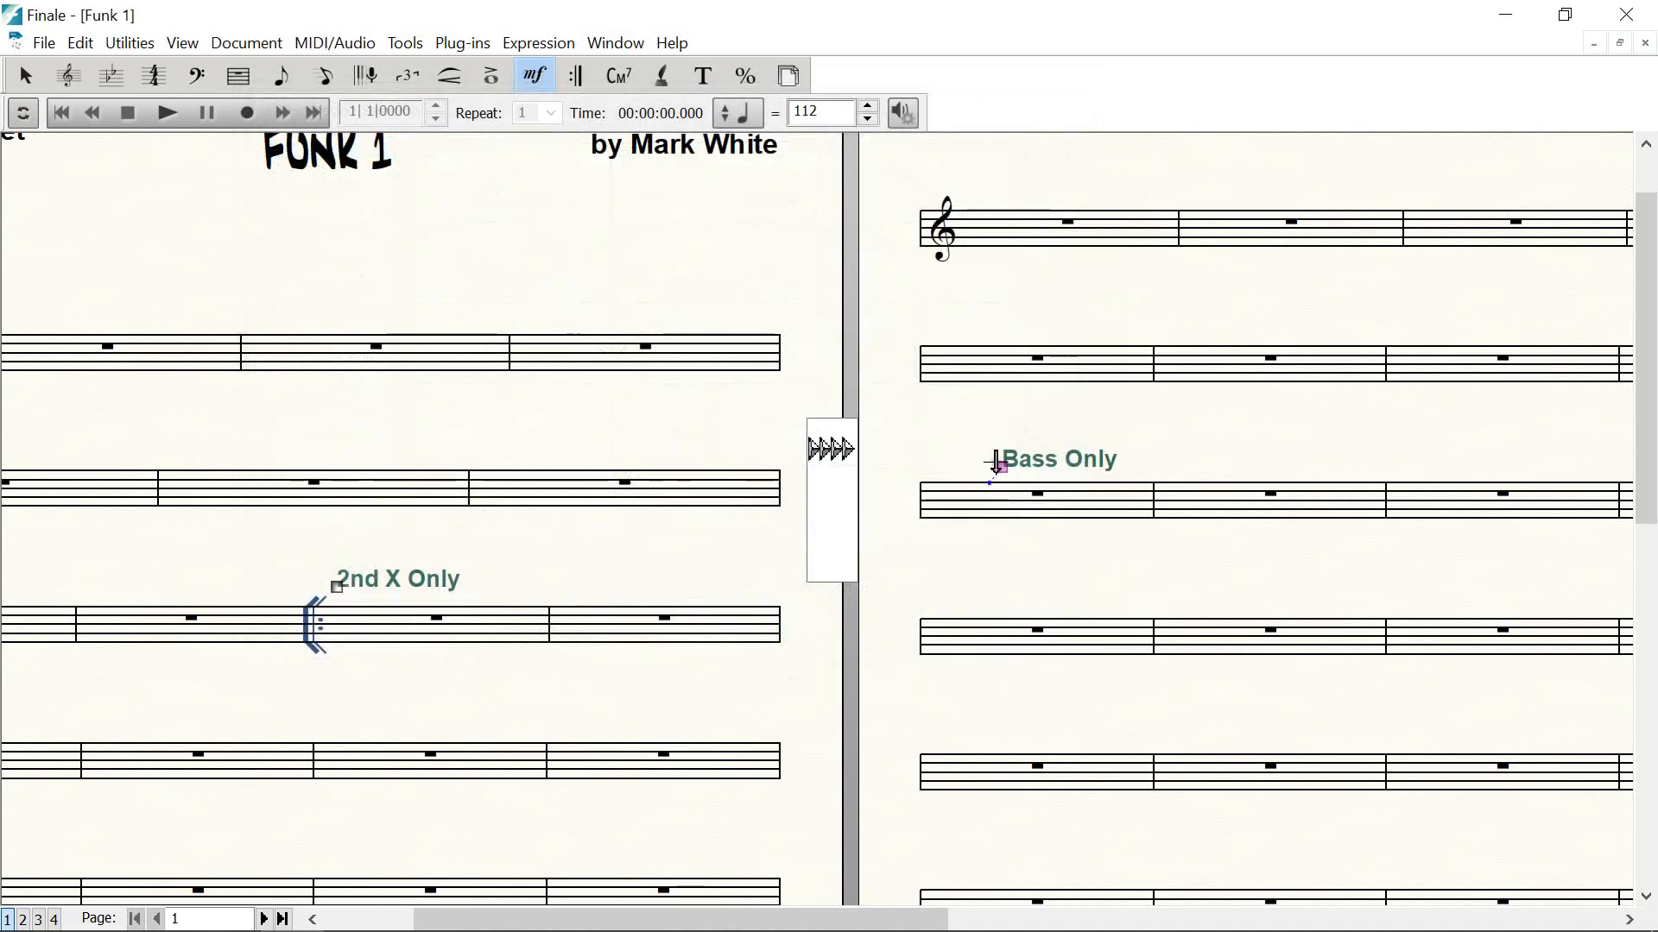
pyautogui.moveTo(1008, 465); pyautogui.dragTo(934, 467)
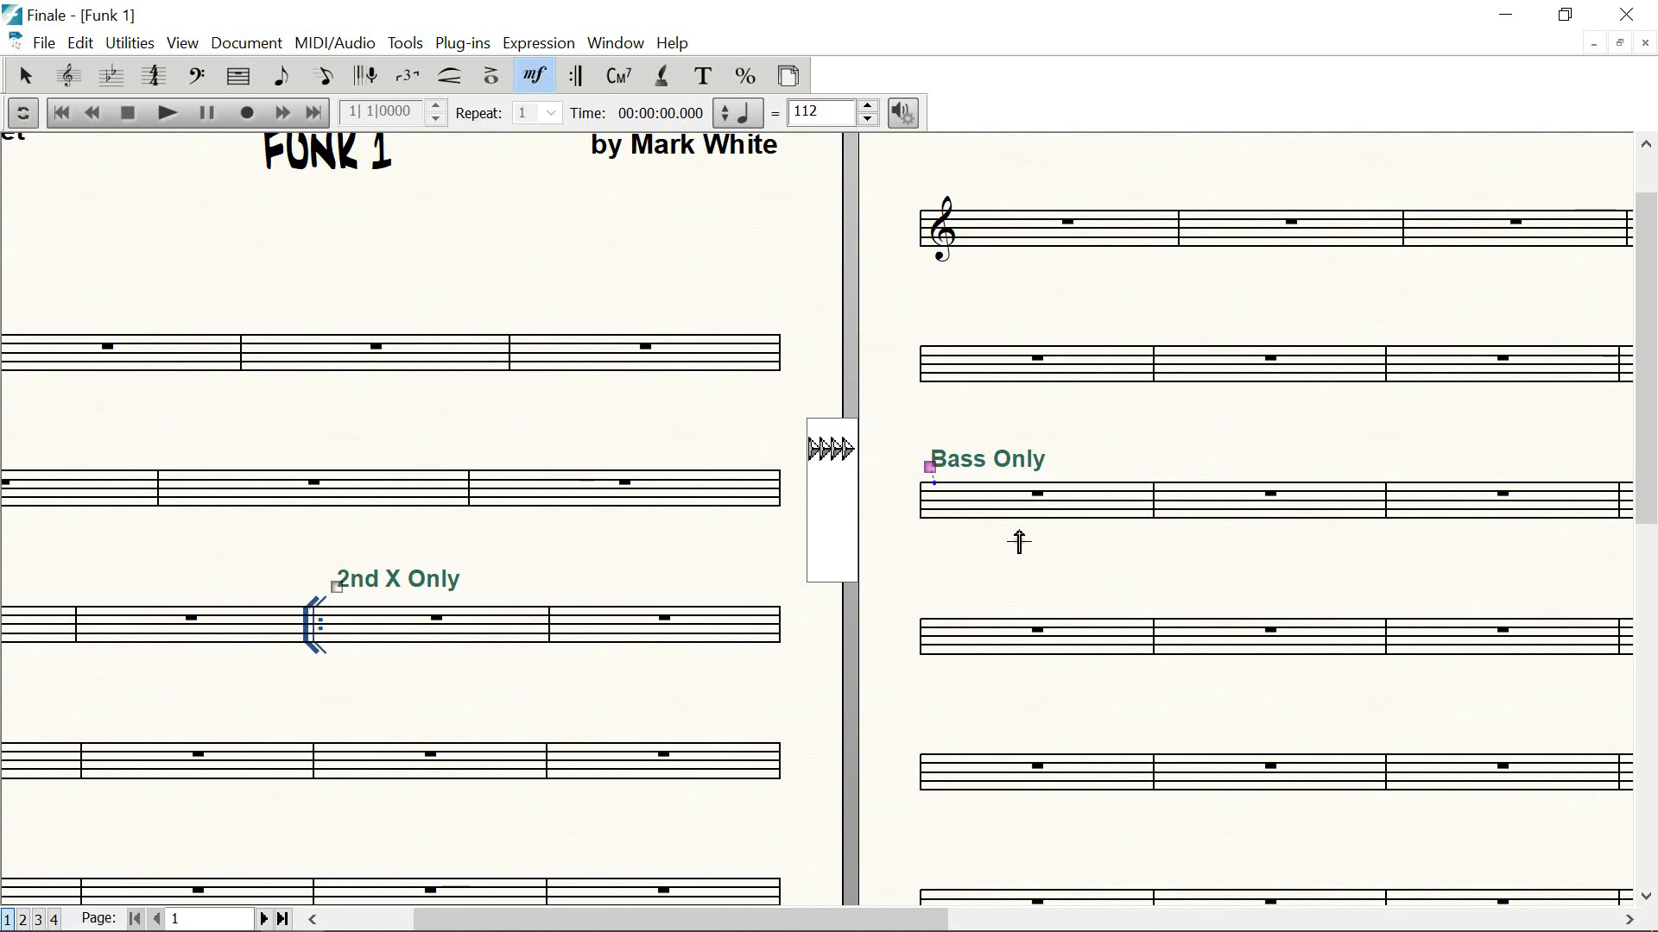
# Save the Funk 1 chart under its existing name
pyautogui.moveTo(1058, 544); pyautogui.dragTo(1295, 595)
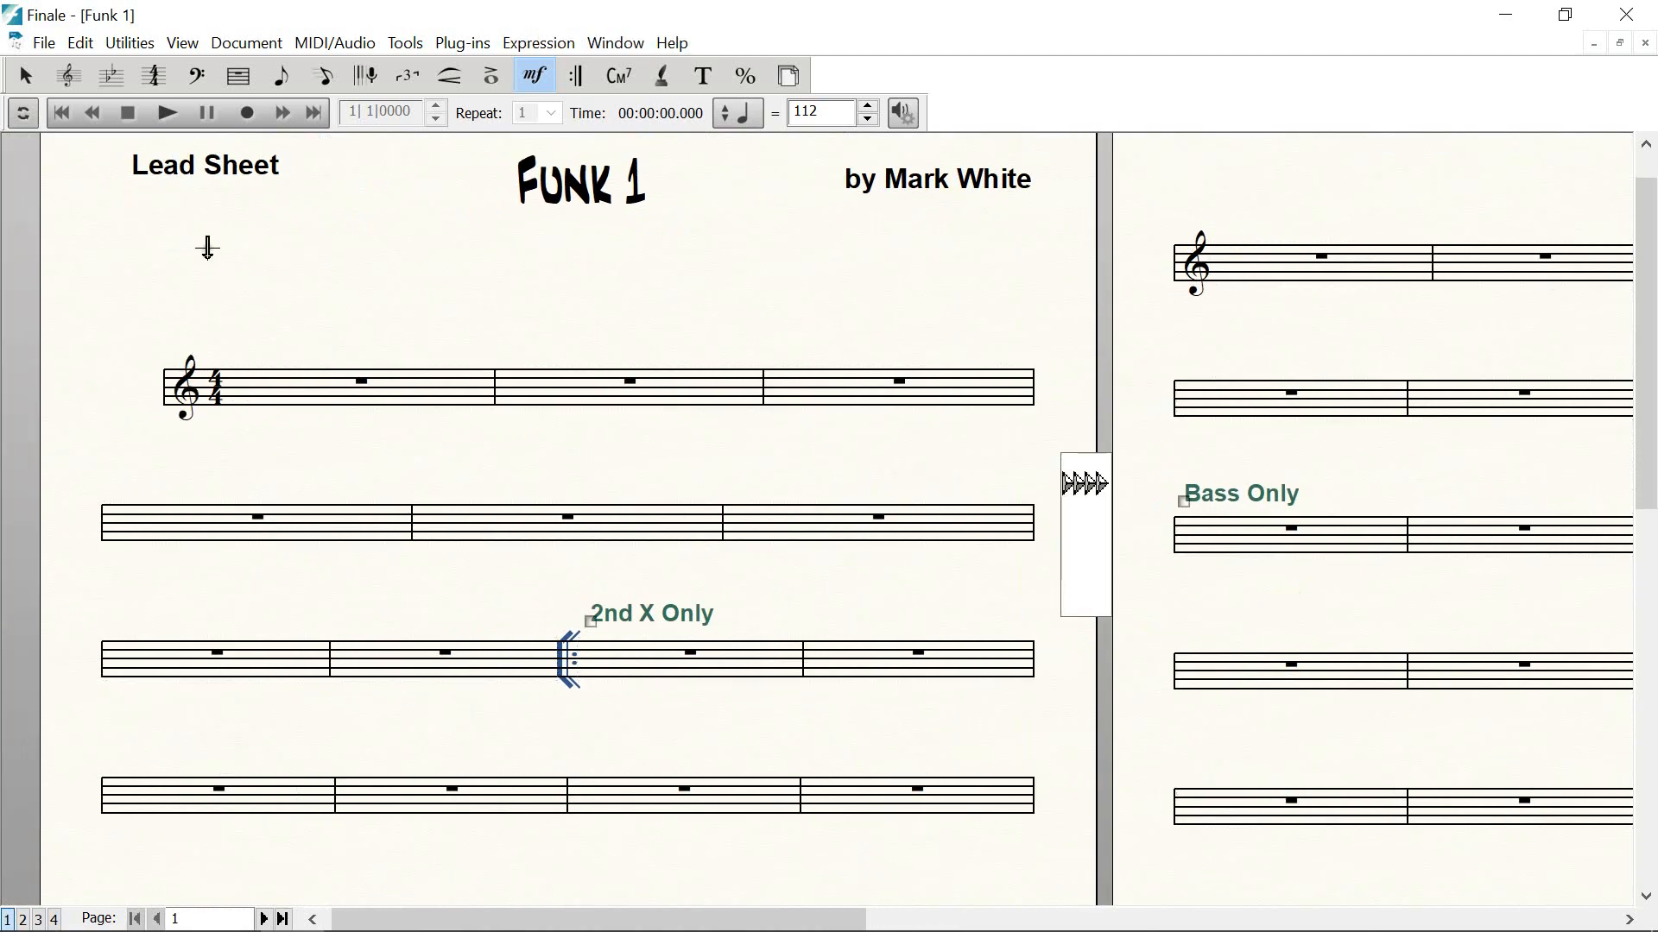
pyautogui.click(43, 43)
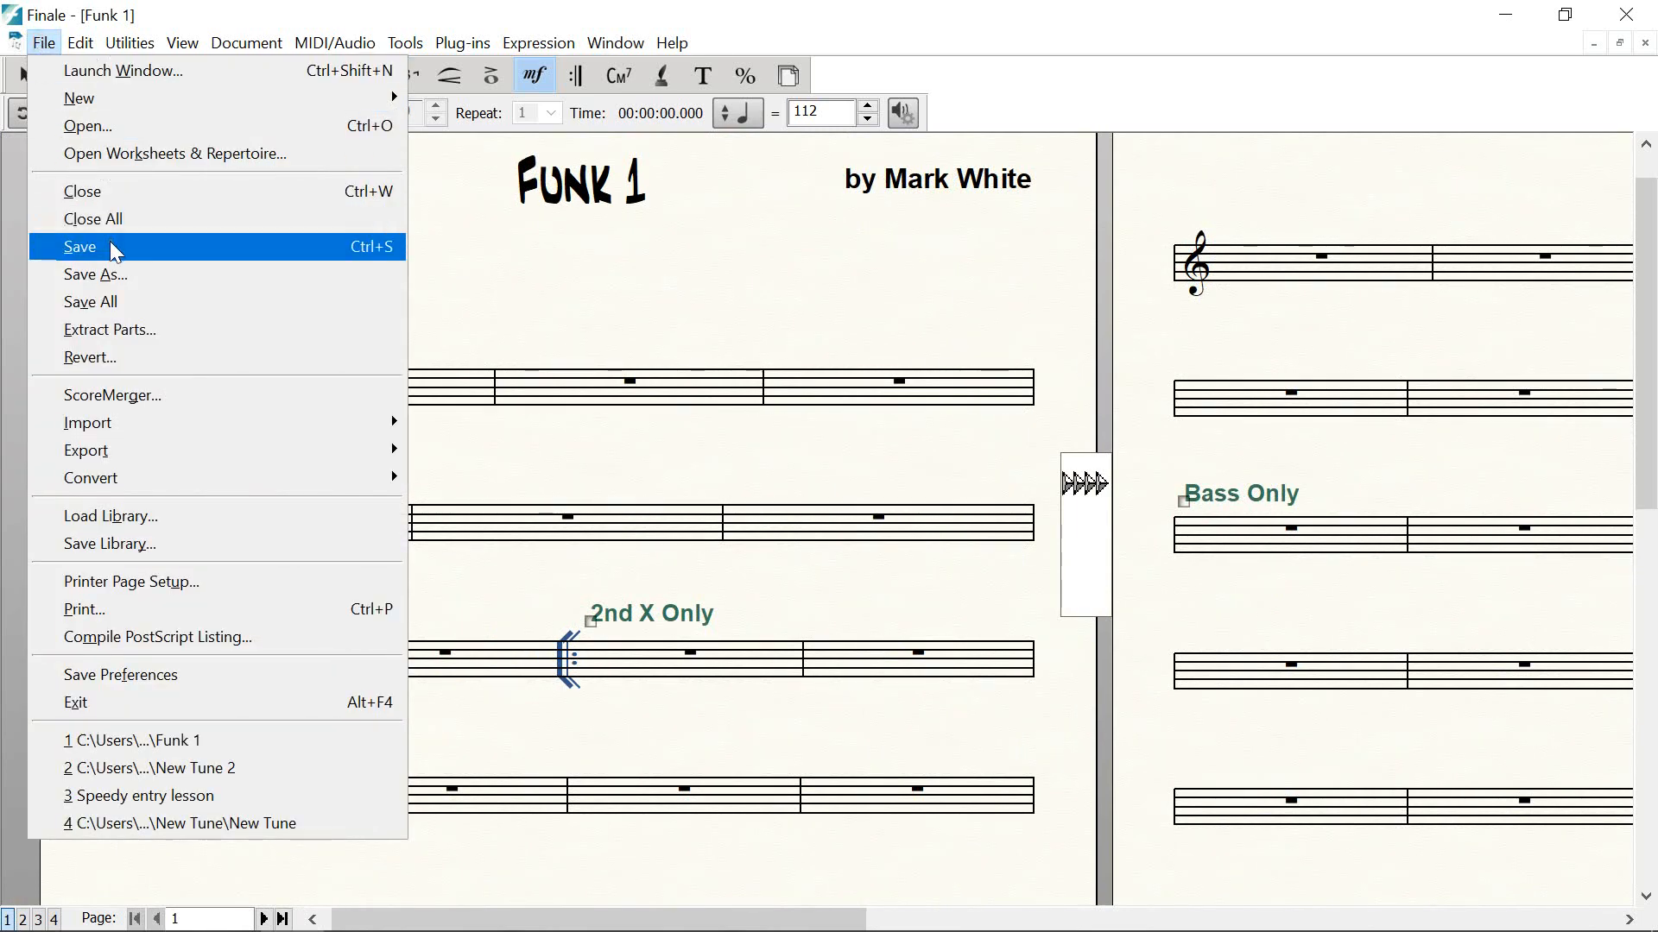
pyautogui.click(80, 245)
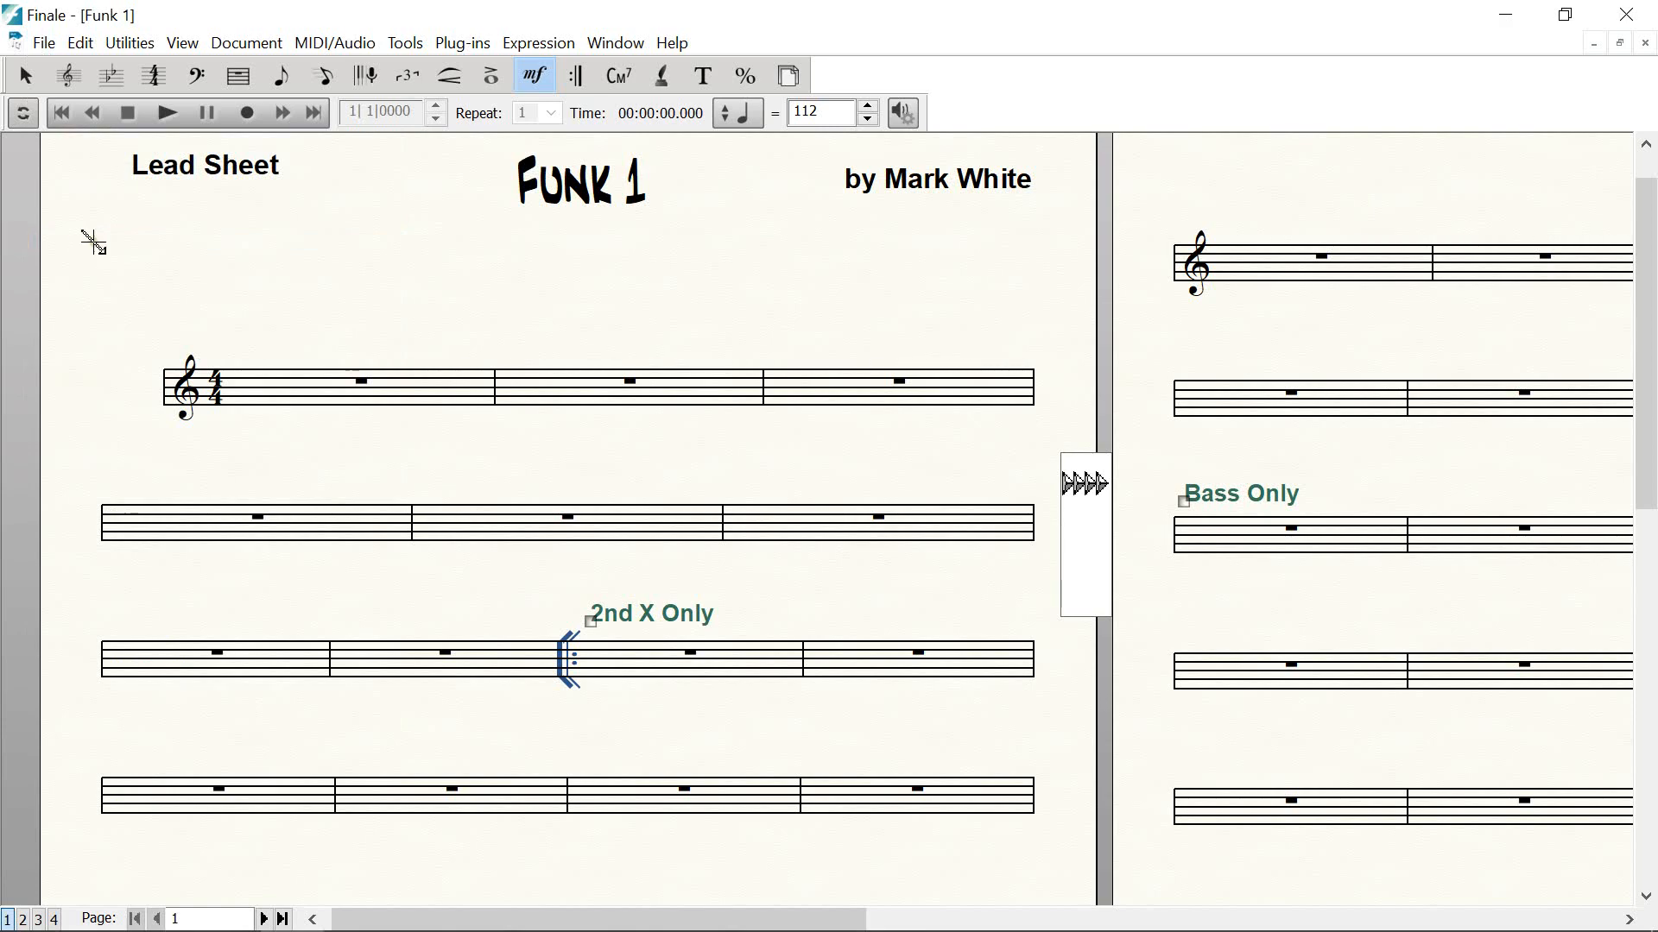
# Close the Funk 1 document
pyautogui.moveTo(615, 265); pyautogui.dragTo(500, 278)
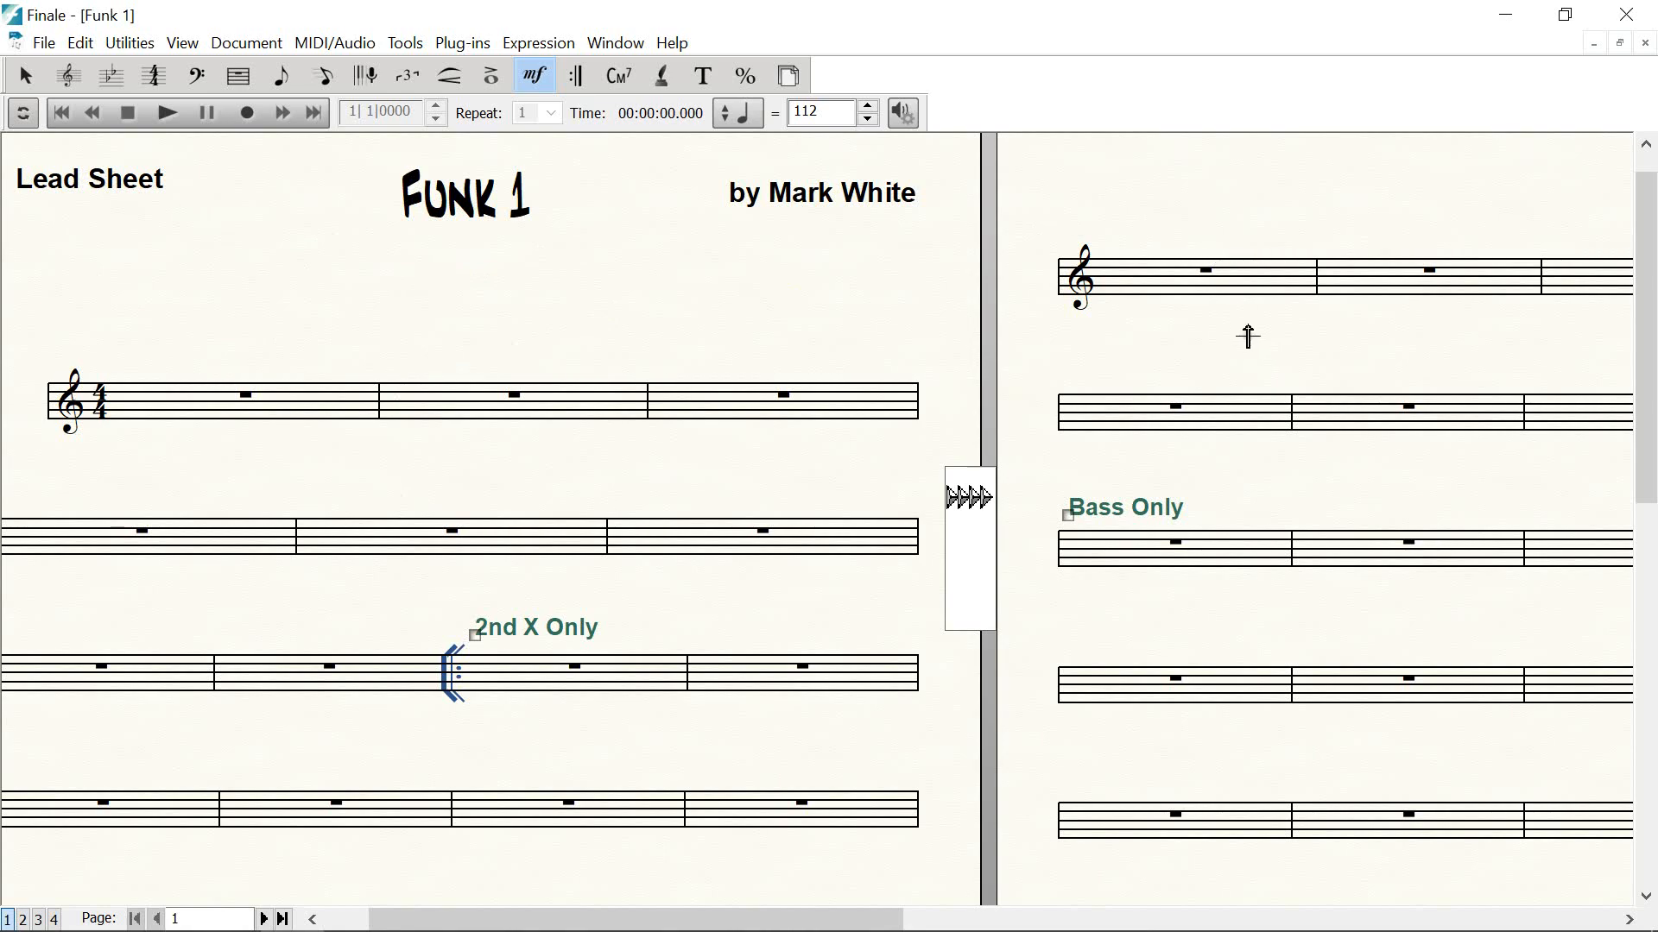
pyautogui.click(1223, 382)
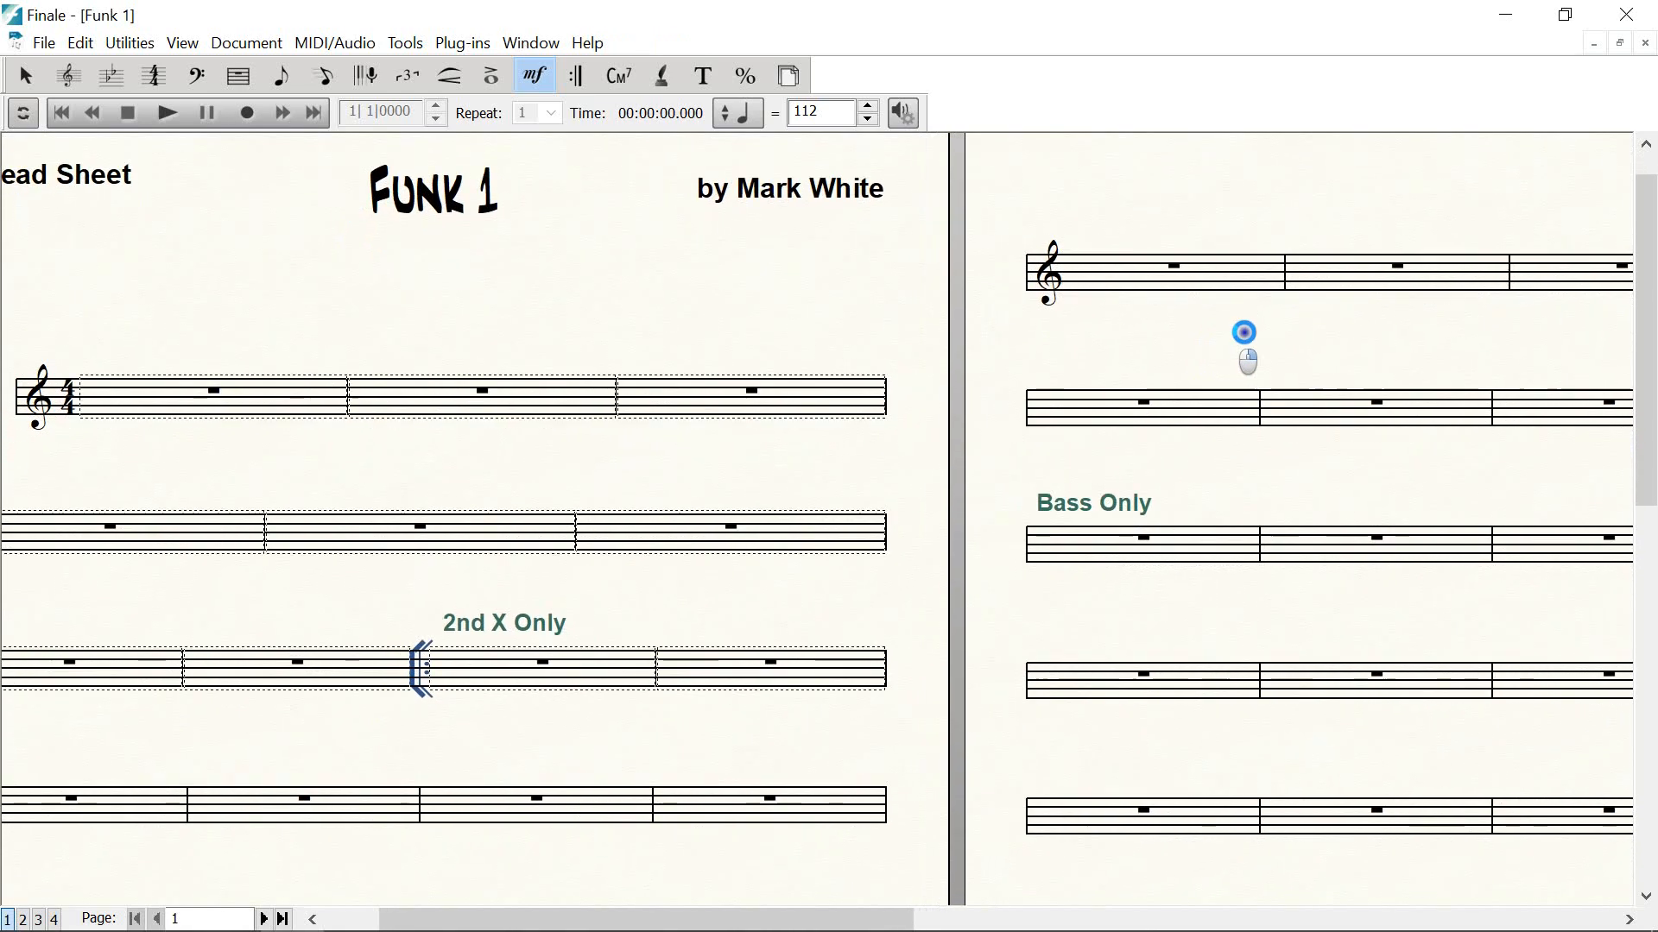
pyautogui.moveTo(889, 315); pyautogui.dragTo(932, 336)
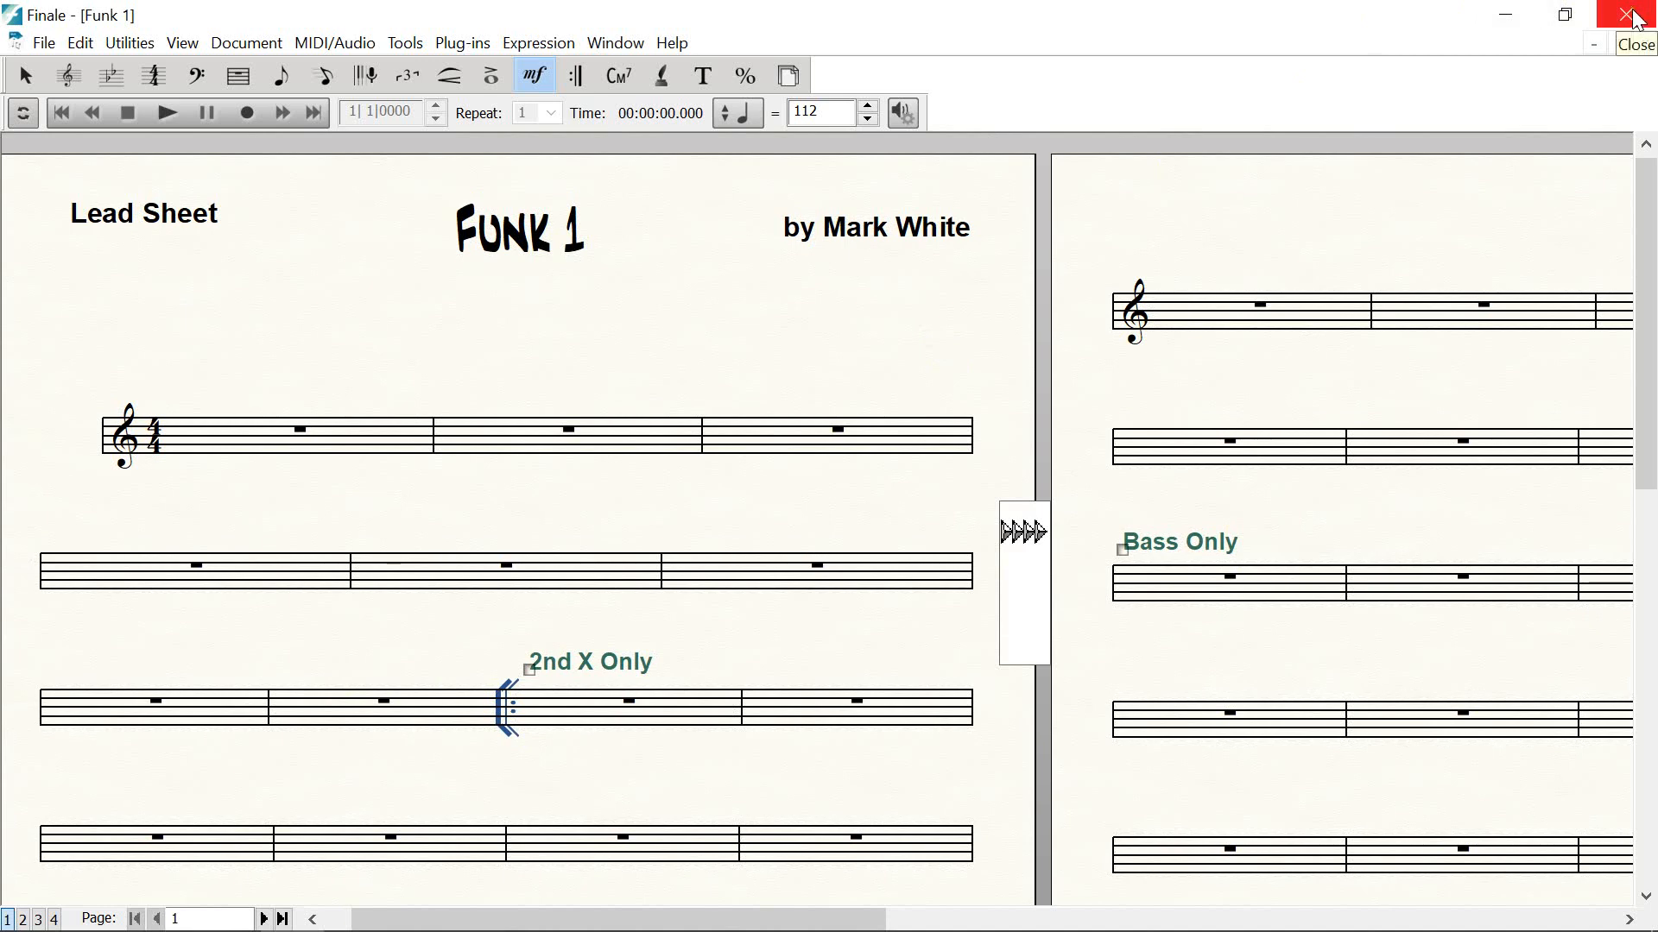
pyautogui.click(1635, 44)
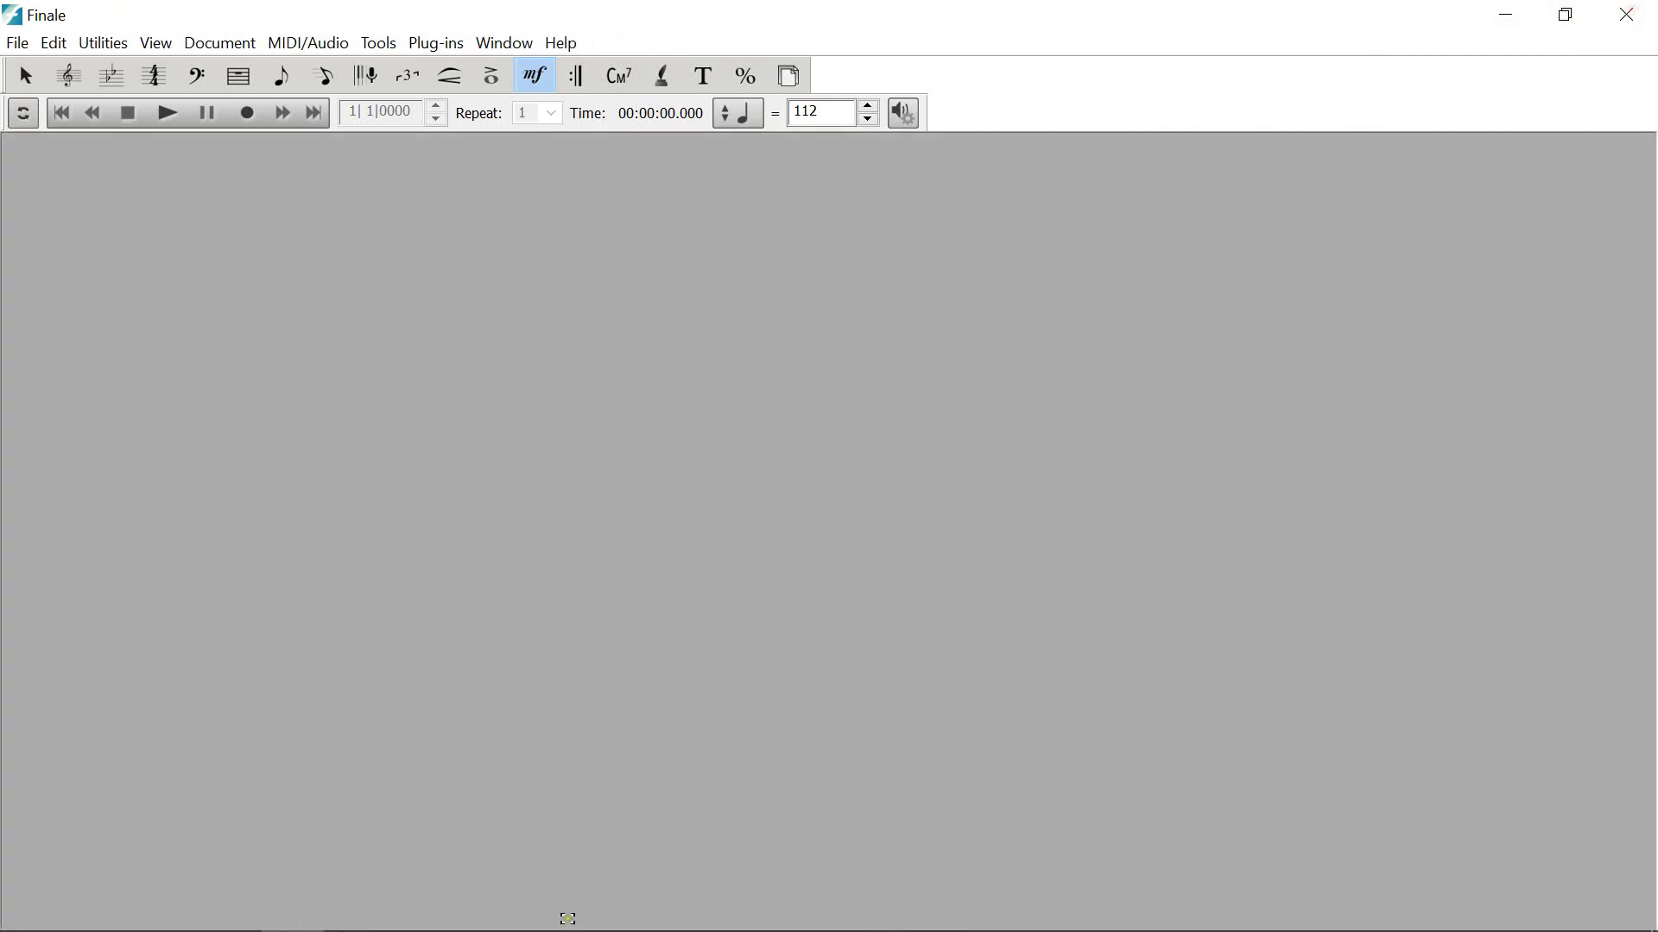
pyautogui.click(537, 914)
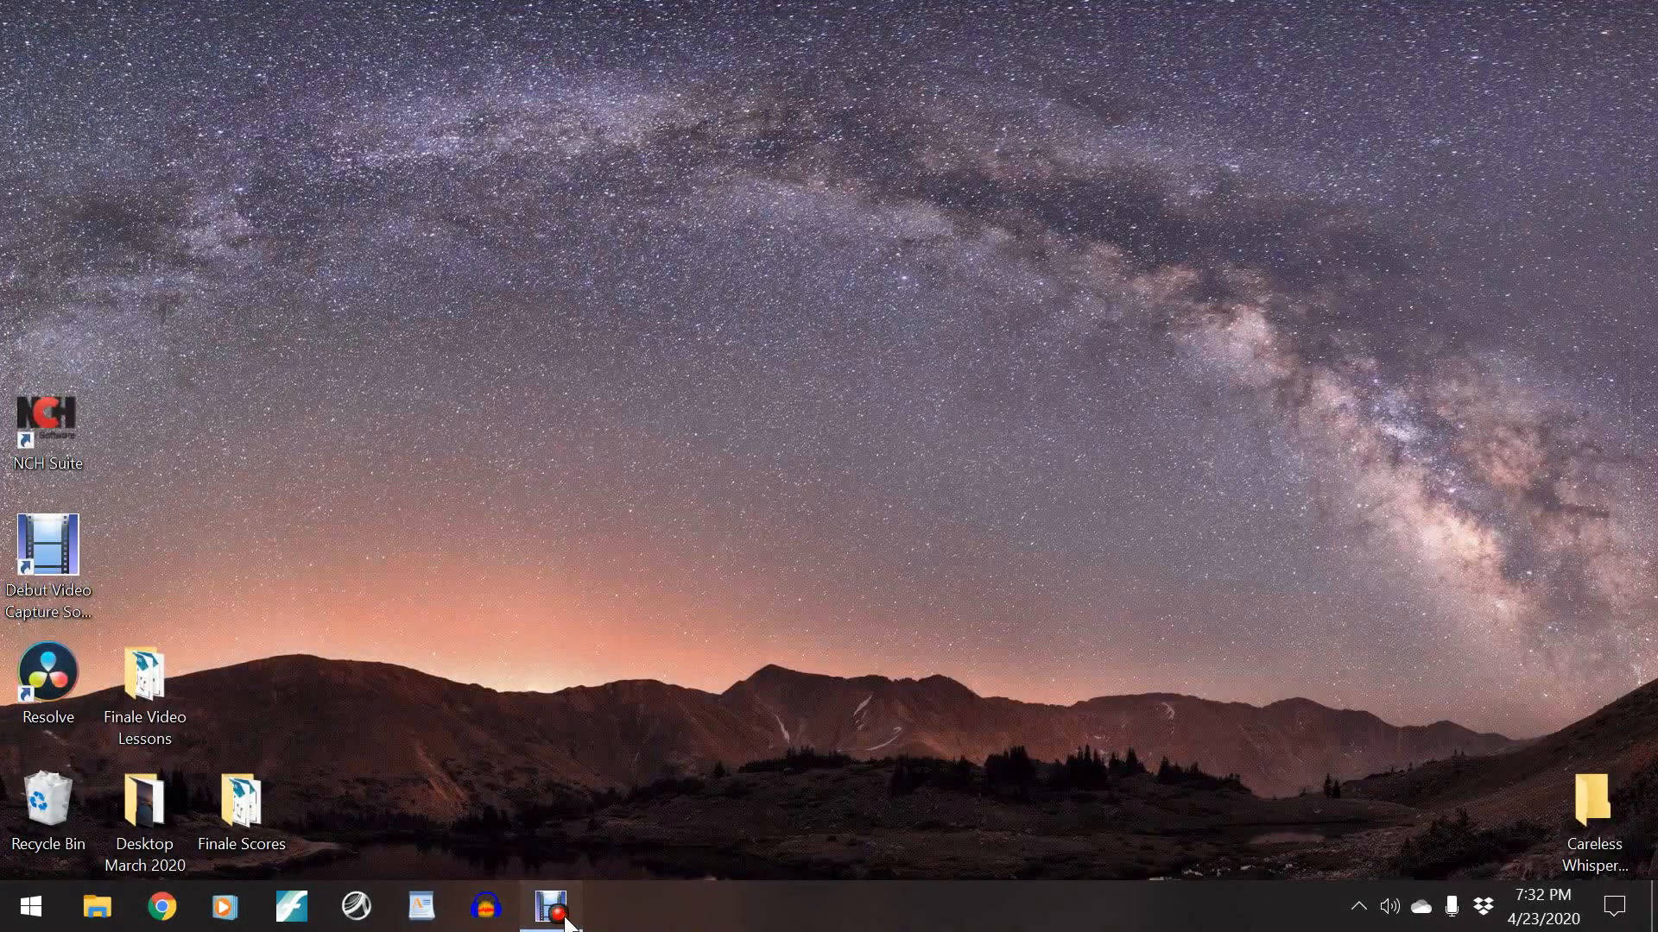